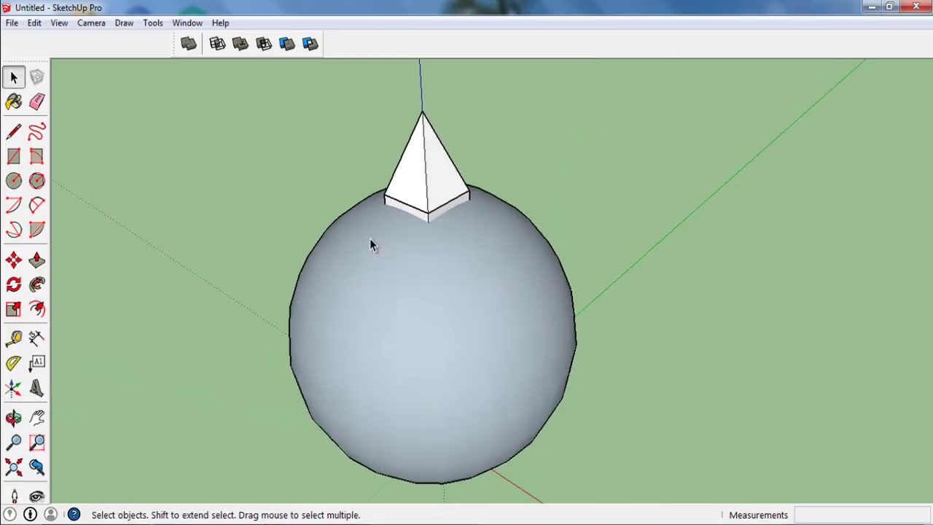
- Orbit and zoom in close on the pyramid's base where it meets the sphere
mouse_move(370, 238)
middle_mouse_down()
mouse_move(507, 177)
mouse_move(525, 224)
middle_mouse_up()
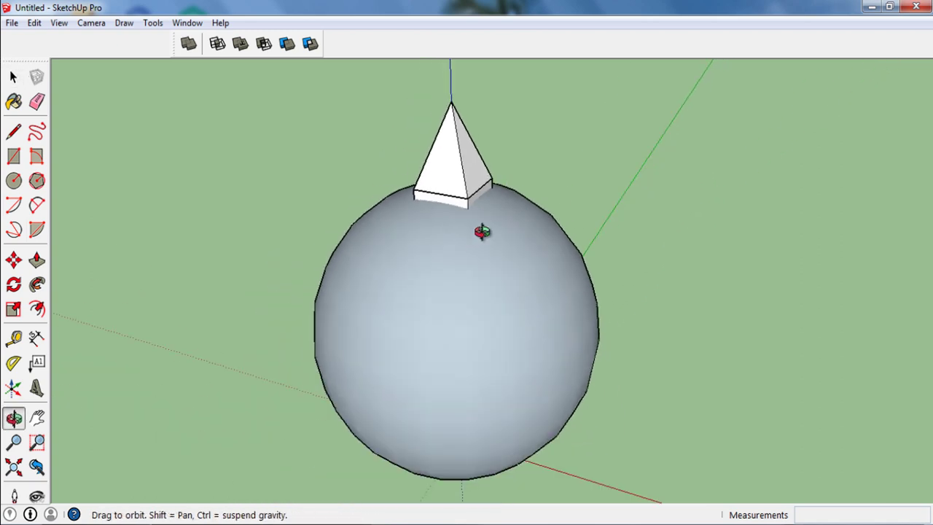
middle_click_drag(500, 292, 623, 271)
left_click_drag(623, 270, 539, 264)
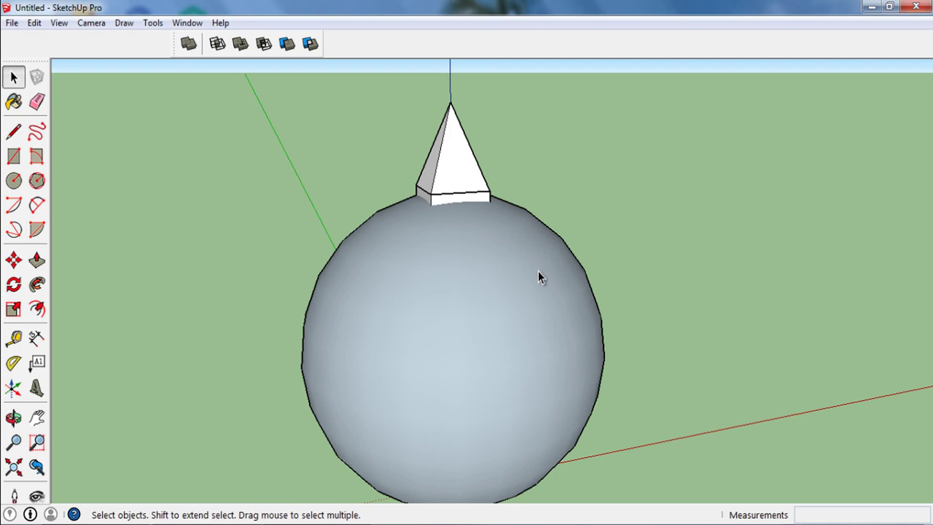
scroll(454, 199, "up", 3)
scroll(452, 204, "up", 3)
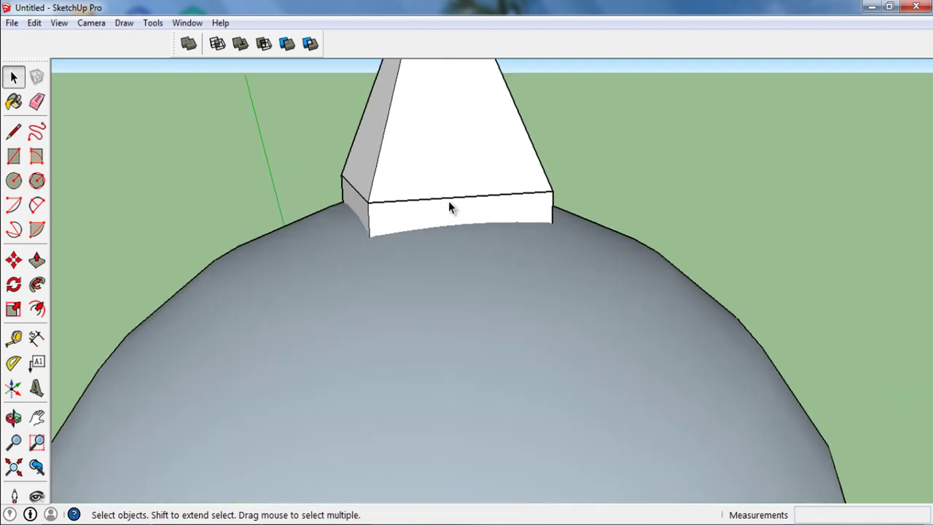
middle_click_drag(452, 204, 461, 180)
left_click_drag(461, 180, 462, 188)
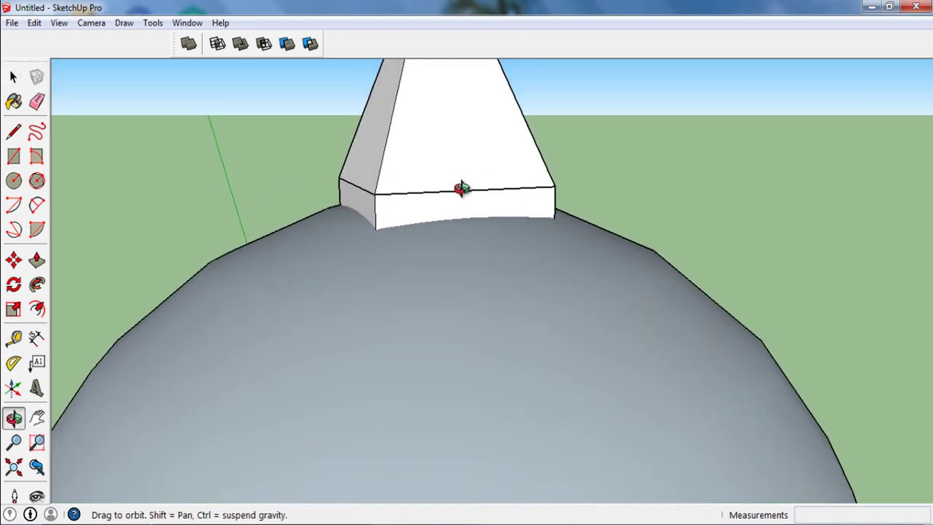
- Select the pyramid and start moving it from a base corner, then cancel the move
left_click(460, 190)
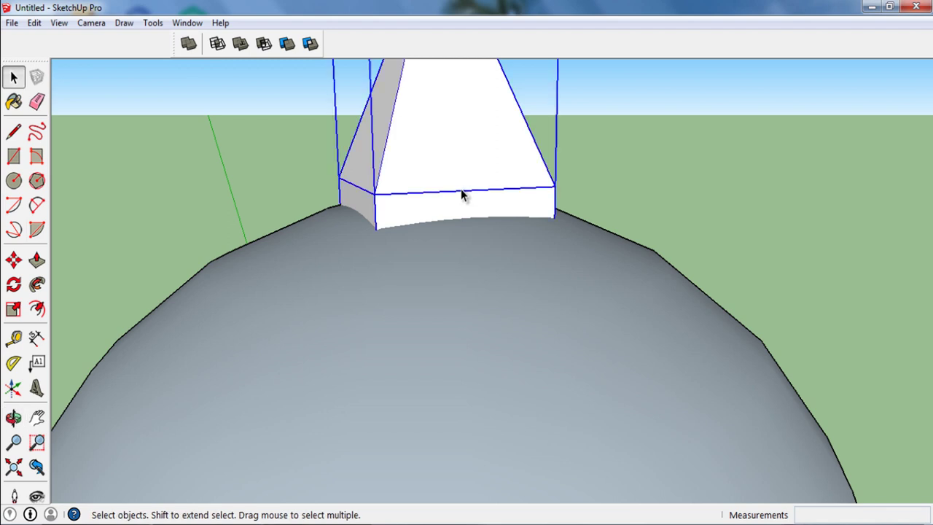
key("m")
left_click(371, 195)
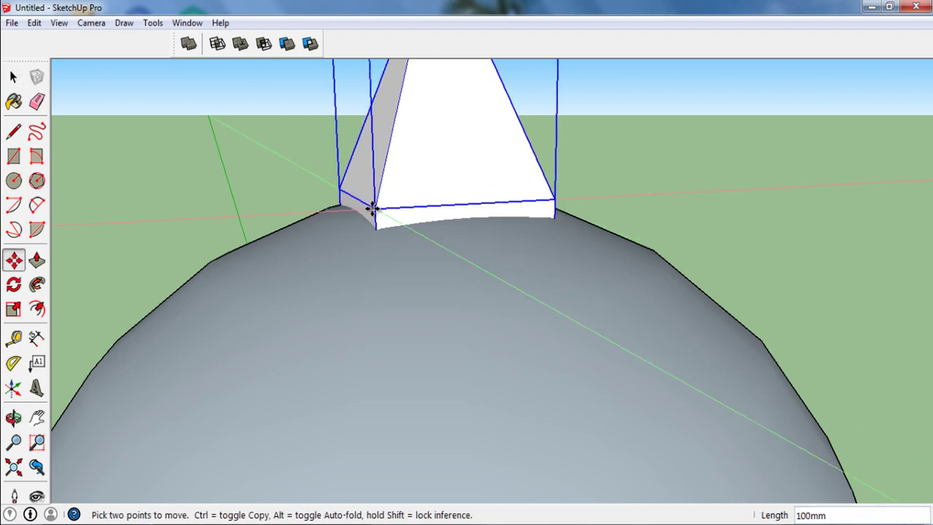
key("Escape")
key("space")
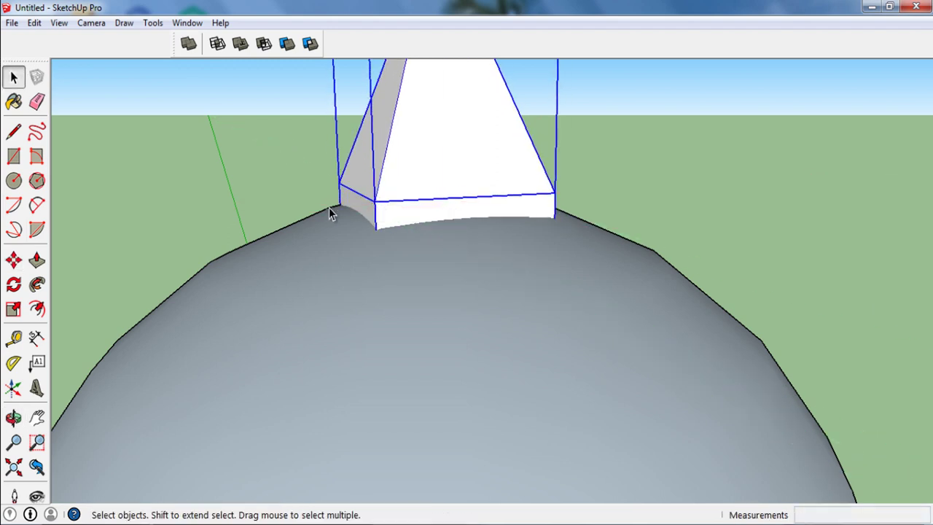
mouse_move(360, 244)
middle_mouse_down()
mouse_move(474, 214)
mouse_move(73, 304)
middle_mouse_up()
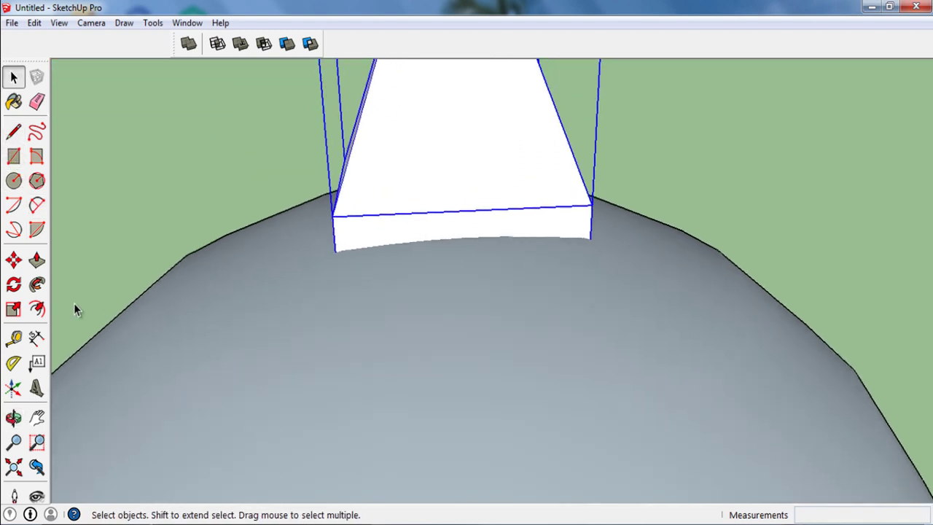
- Start a Tape Measure measurement at the pyramid's base, then cancel it
left_click(13, 337)
left_click(466, 236)
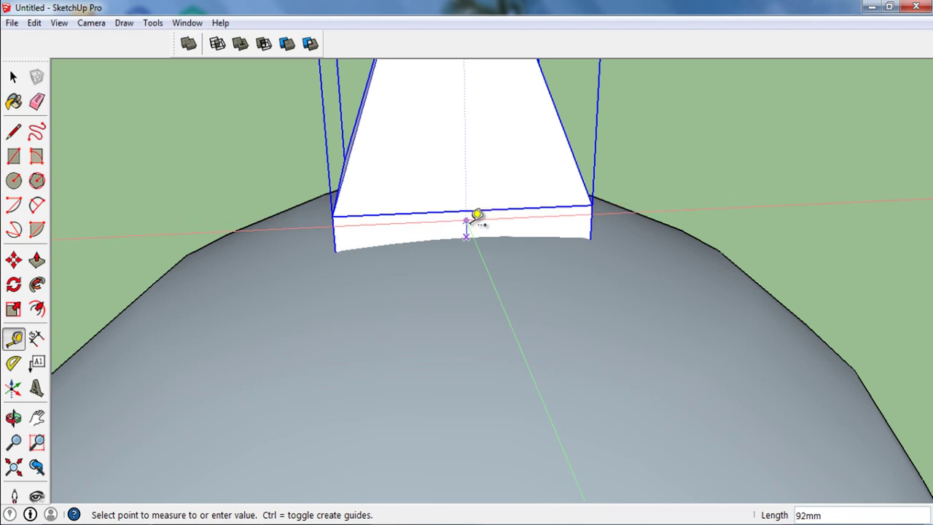
key("space")
- Move the pyramid 50 mm along the blue axis onto the sphere's crown
key("m")
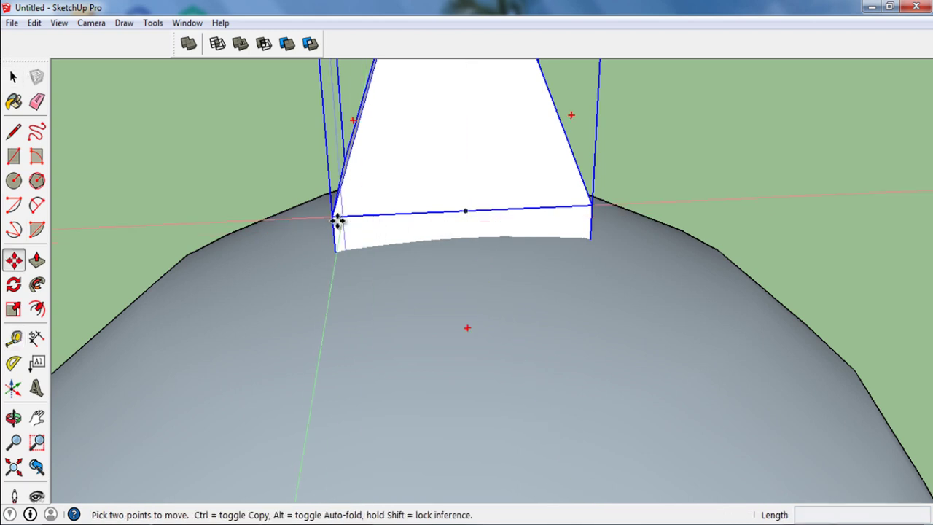
left_click(333, 219)
middle_click_drag(333, 245, 368, 177)
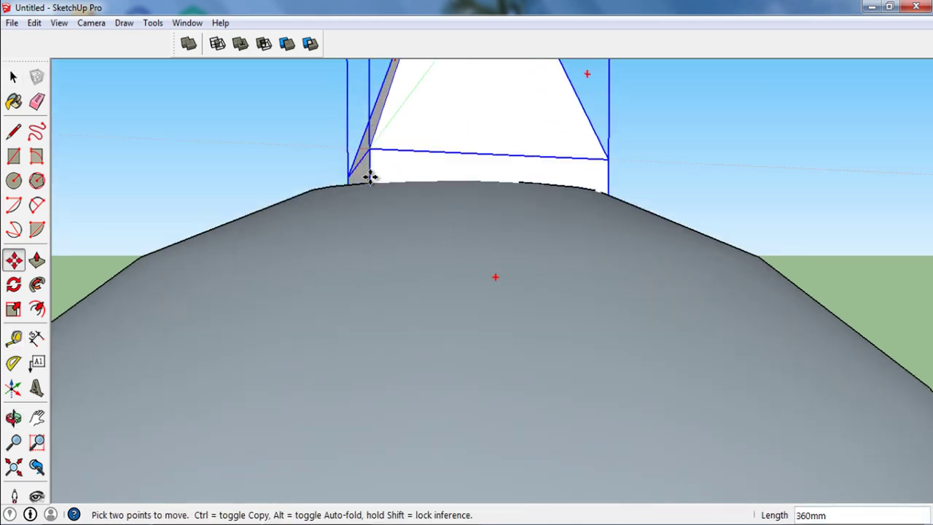
scroll(377, 227, "down", 3)
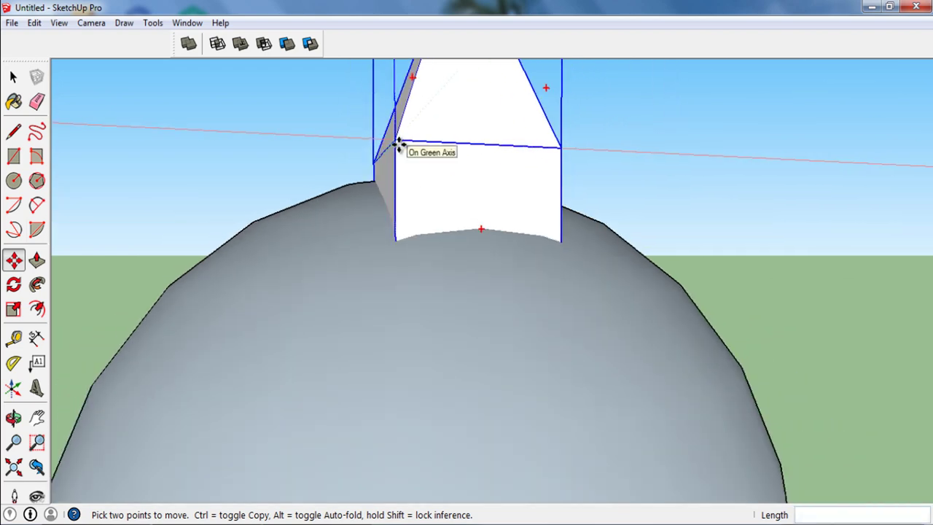
scroll(400, 146, "down", 3)
scroll(398, 215, "down", 2)
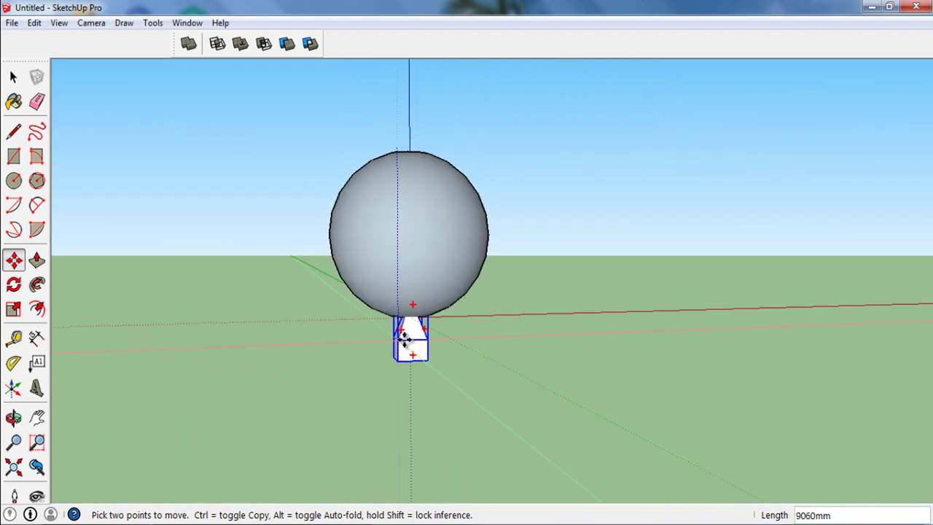
key("Return")
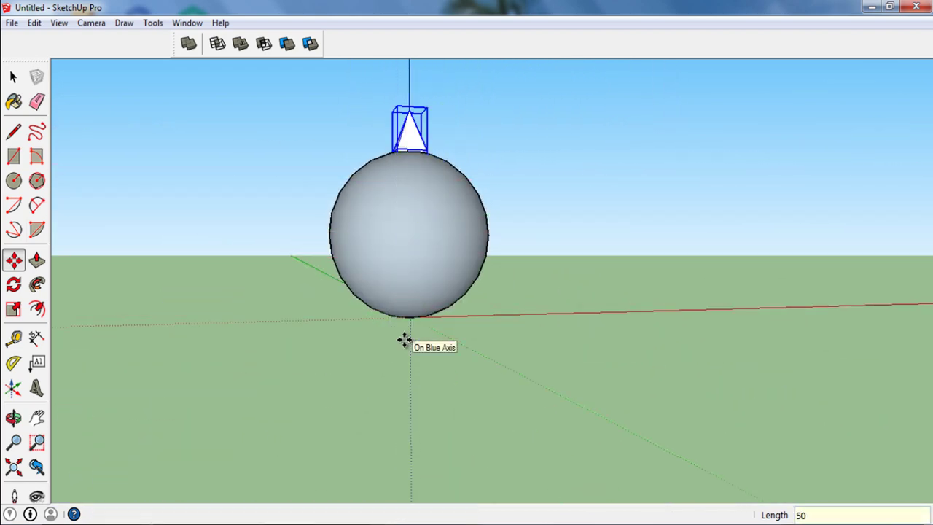
- Orbit back to see the whole sphere and select it
middle_click_drag(402, 340, 431, 277)
scroll(422, 270, "up", 2)
key("space")
left_click(416, 265)
right_click(415, 271)
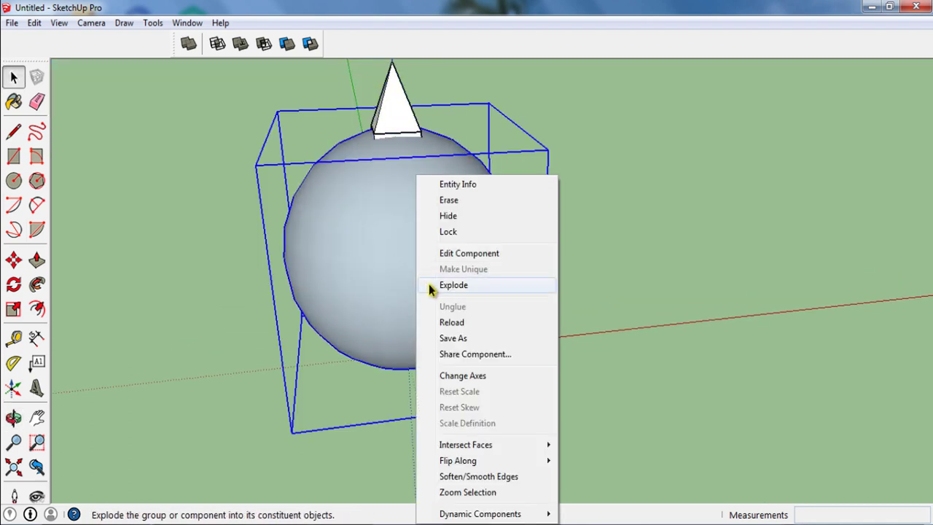
left_click(457, 219)
mouse_move(456, 219)
middle_mouse_down()
mouse_move(446, 245)
mouse_move(427, 121)
mouse_move(401, 155)
mouse_move(460, 65)
mouse_move(452, 80)
middle_mouse_up()
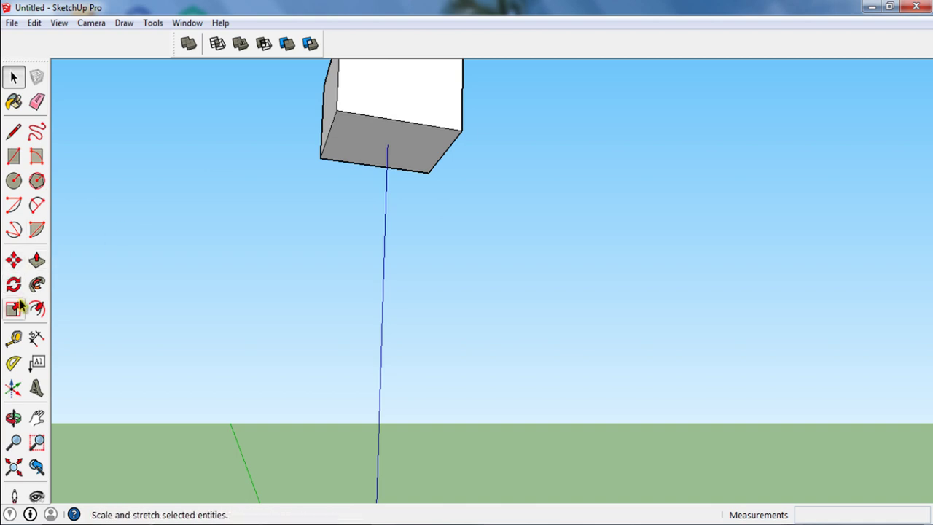
left_click(13, 337)
left_click(387, 144)
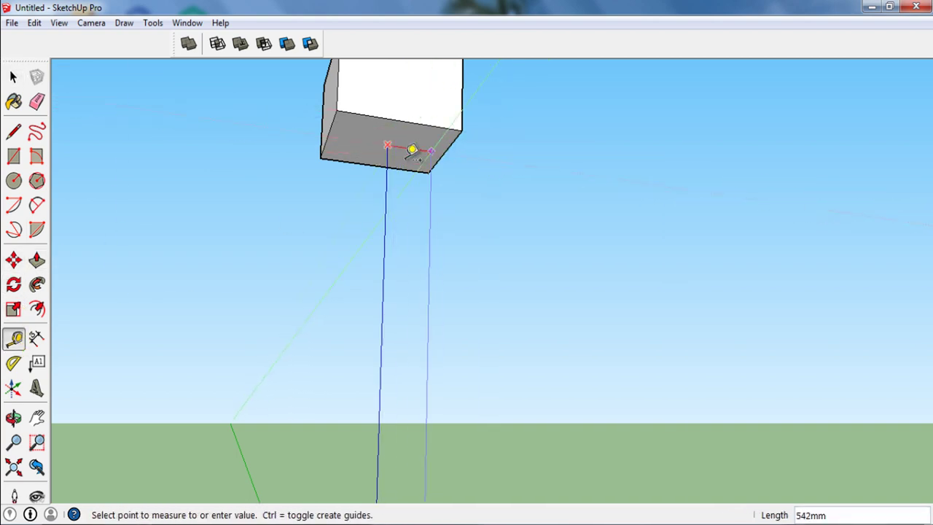
key("space")
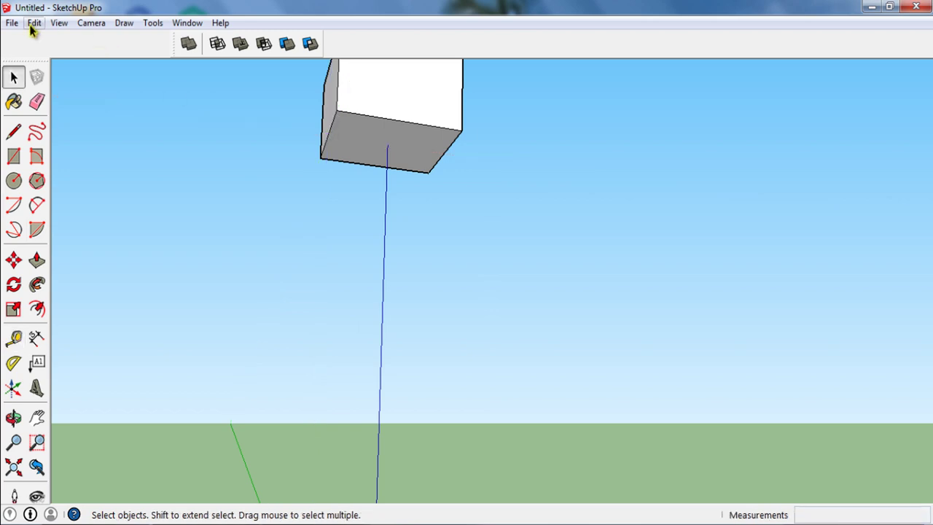
left_click(32, 24)
mouse_move(224, 239)
left_click(254, 263)
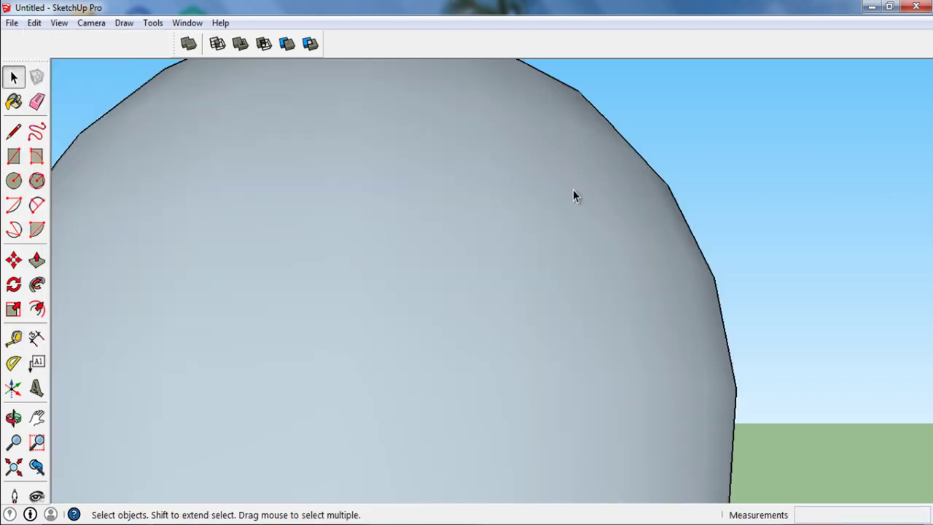
scroll(568, 218, "down", 3)
middle_click_drag(564, 283, 466, 321)
mouse_move(701, 244)
middle_mouse_down()
mouse_move(554, 281)
mouse_move(490, 262)
mouse_move(629, 208)
mouse_move(533, 289)
mouse_move(670, 307)
mouse_move(593, 271)
mouse_move(600, 265)
middle_mouse_up()
scroll(491, 262, "down", 2)
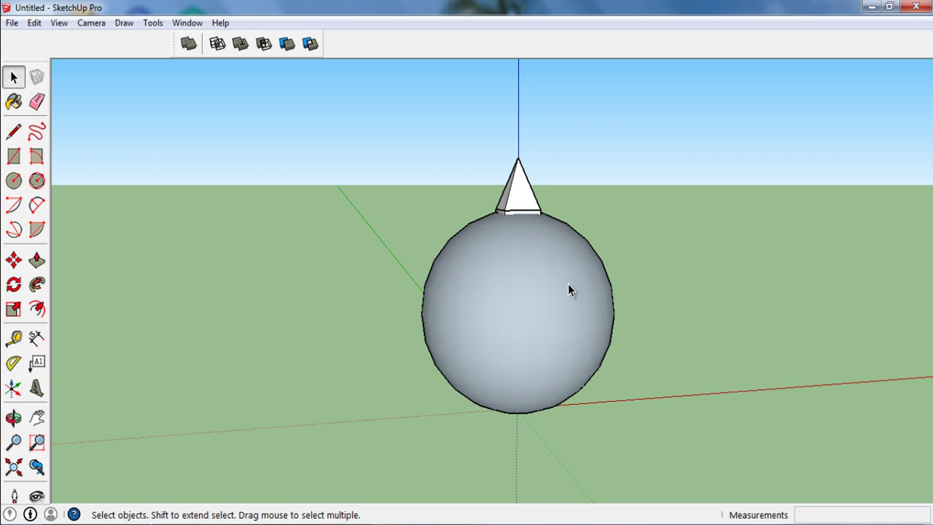
- Hide the sphere via its right-click menu
middle_click_drag(568, 283, 616, 293)
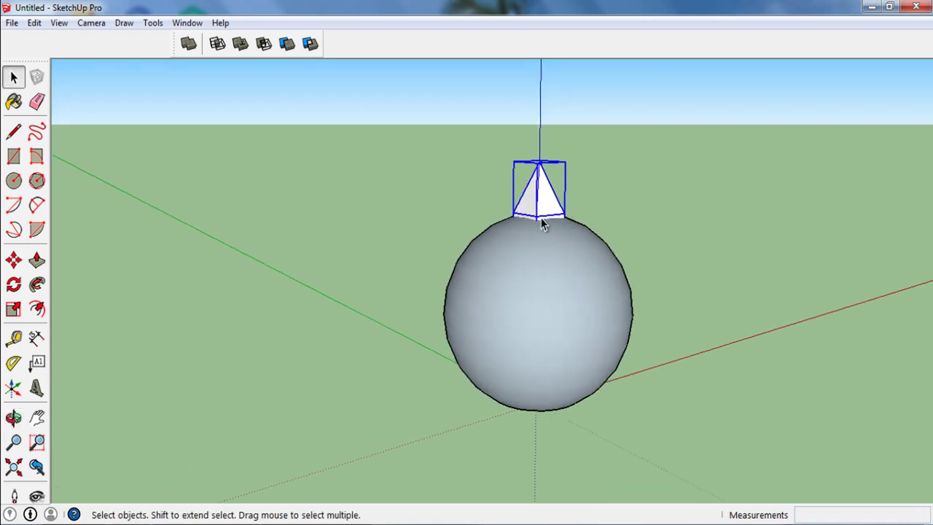
mouse_move(543, 224)
middle_mouse_down()
mouse_move(572, 244)
mouse_move(669, 243)
middle_mouse_up()
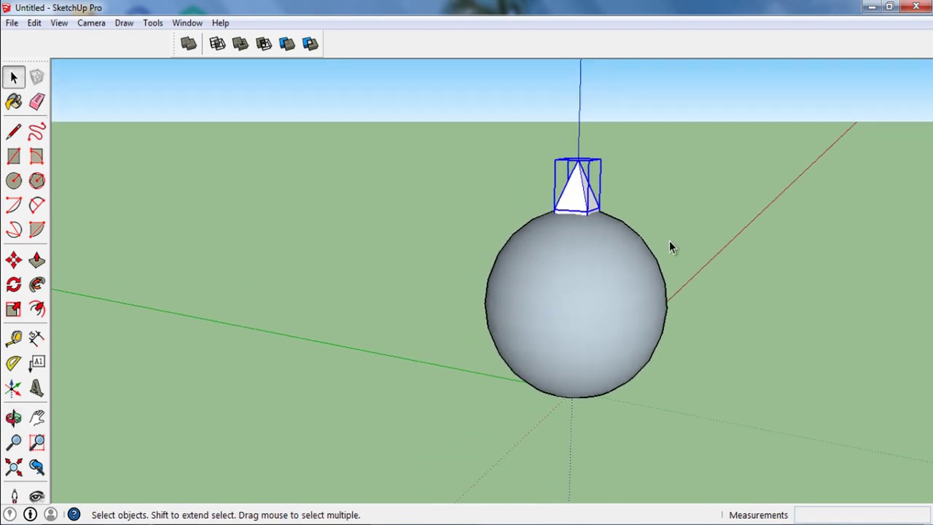
left_click(610, 309)
right_click(610, 309)
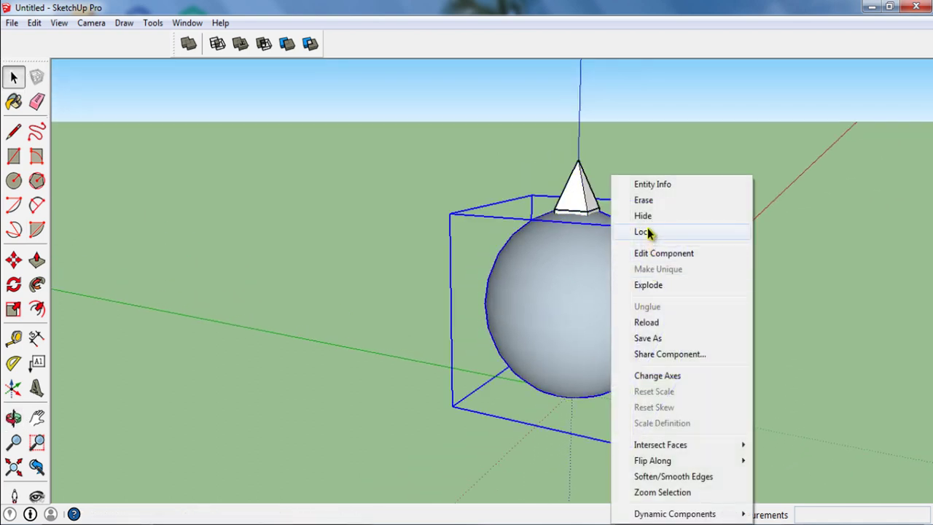
left_click(642, 216)
- Draw an upright rectangle from the origin beside the pyramid and make it a component
mouse_move(604, 301)
middle_mouse_down()
mouse_move(699, 318)
mouse_move(682, 285)
middle_mouse_up()
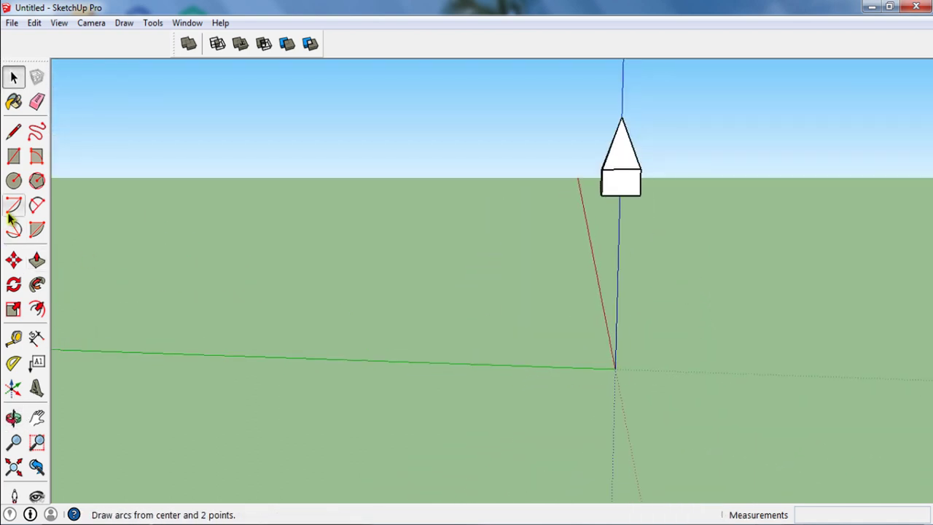
left_click(14, 156)
left_click(614, 368)
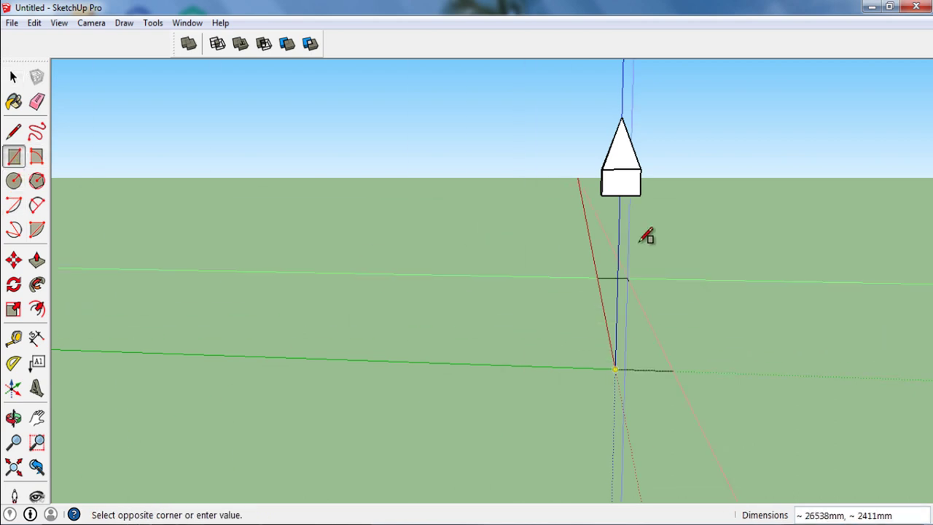
left_click(831, 164)
key("space")
left_click(775, 250)
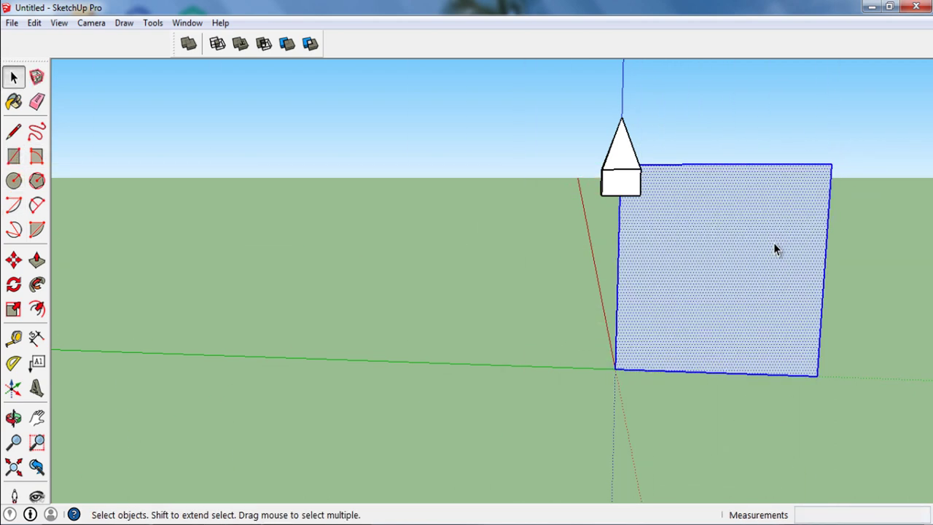
key("g")
key("Return")
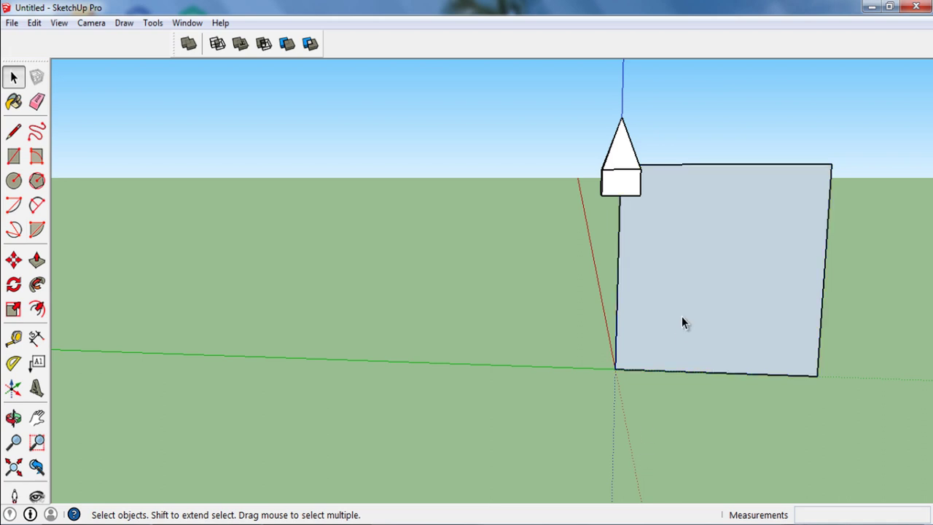
- Hide the sphere again from its context menu
left_click(532, 387)
middle_click_drag(532, 387, 521, 330)
right_click(527, 380)
left_click(559, 70)
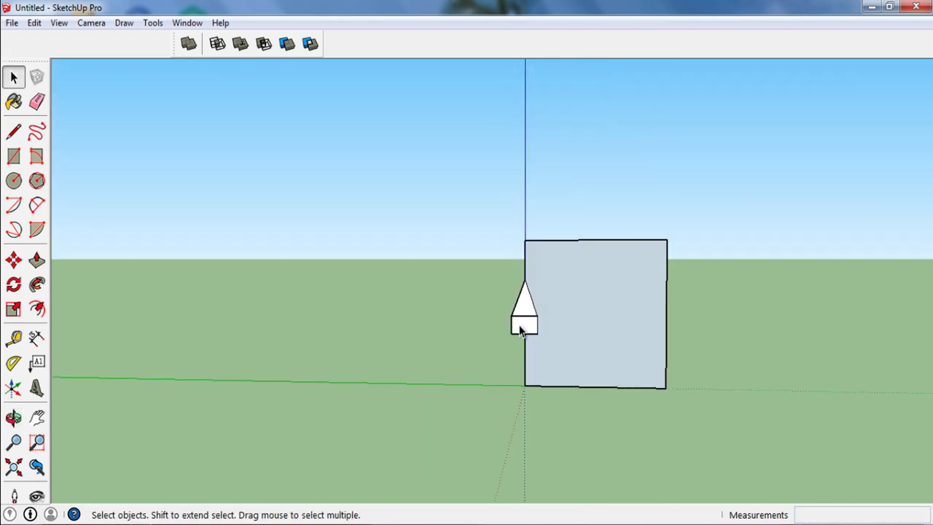
- Rotate a copy of the pyramid 45° about the rectangle's bottom corner
left_click(14, 284)
scroll(507, 398, "up", 4)
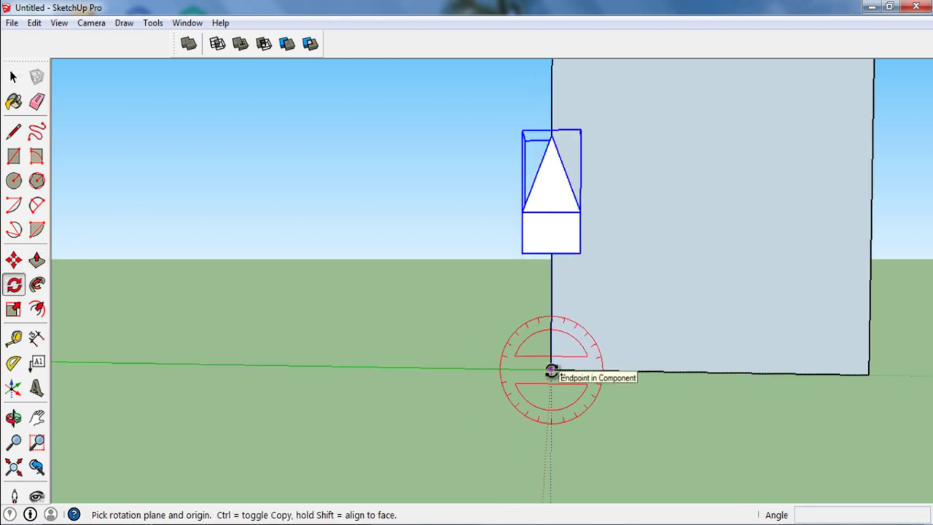
left_click(551, 370)
left_click(548, 139)
type("45/2")
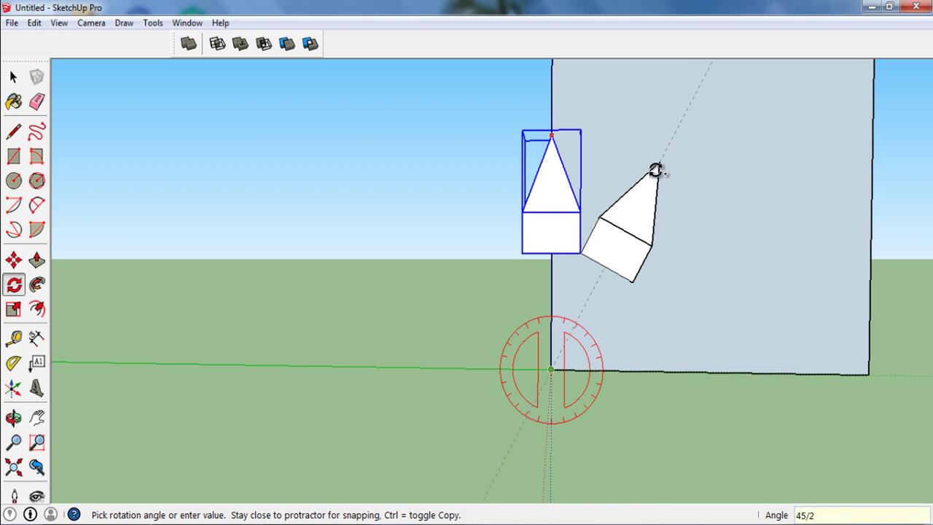
key("Return")
key("space")
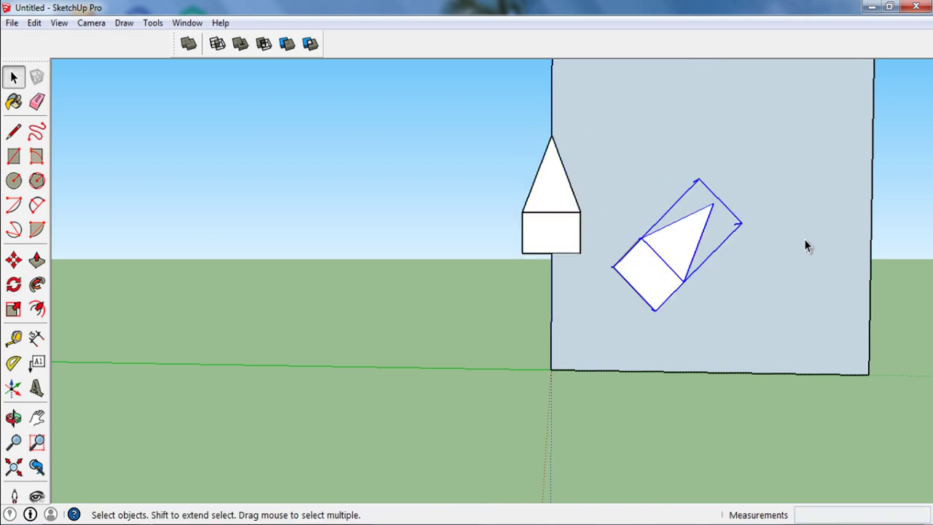
left_click(791, 253)
- Unhide all geometry to restore the sphere and orbit to view sphere, spikes and panel
mouse_move(791, 254)
middle_mouse_down()
mouse_move(683, 302)
mouse_move(3, 58)
middle_mouse_up()
left_click(44, 23)
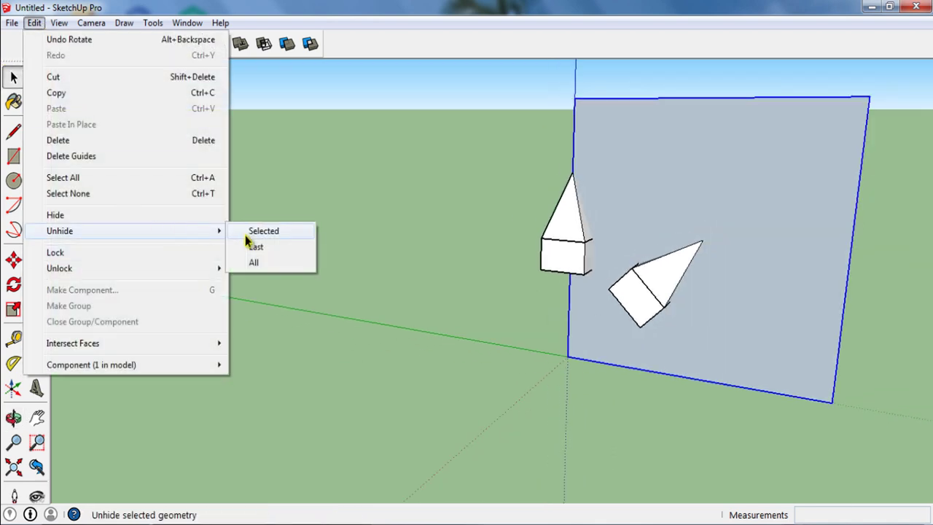
left_click(265, 263)
left_click(753, 220)
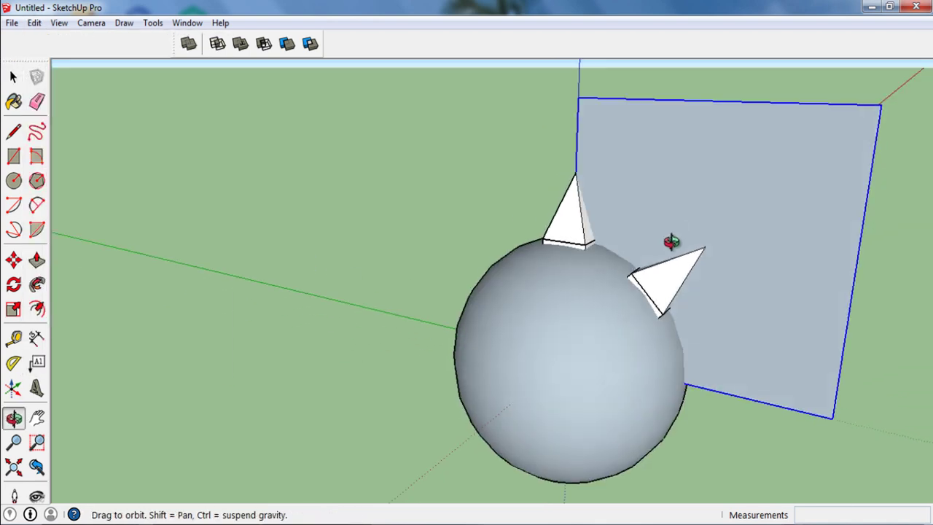
mouse_move(753, 220)
middle_mouse_down()
mouse_move(620, 292)
mouse_move(392, 234)
mouse_move(440, 294)
mouse_move(553, 321)
mouse_move(704, 294)
mouse_move(657, 315)
mouse_move(609, 317)
middle_mouse_up()
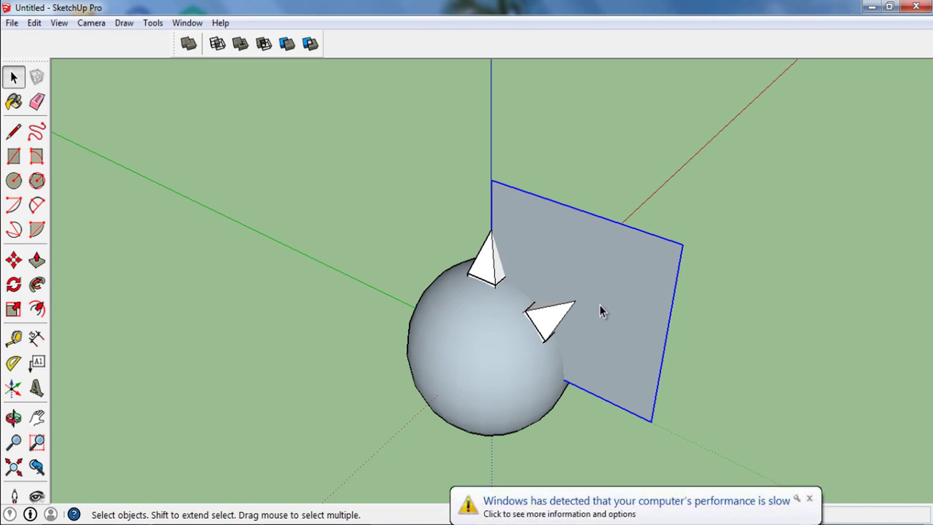
- Delete the flat panel and hide the sphere
right_click(599, 305)
left_click(595, 278)
key("Delete")
mouse_move(595, 278)
middle_mouse_down()
mouse_move(541, 355)
mouse_move(503, 339)
mouse_move(456, 362)
mouse_move(466, 357)
middle_mouse_up()
left_click(503, 340)
left_click(434, 358)
right_click(405, 325)
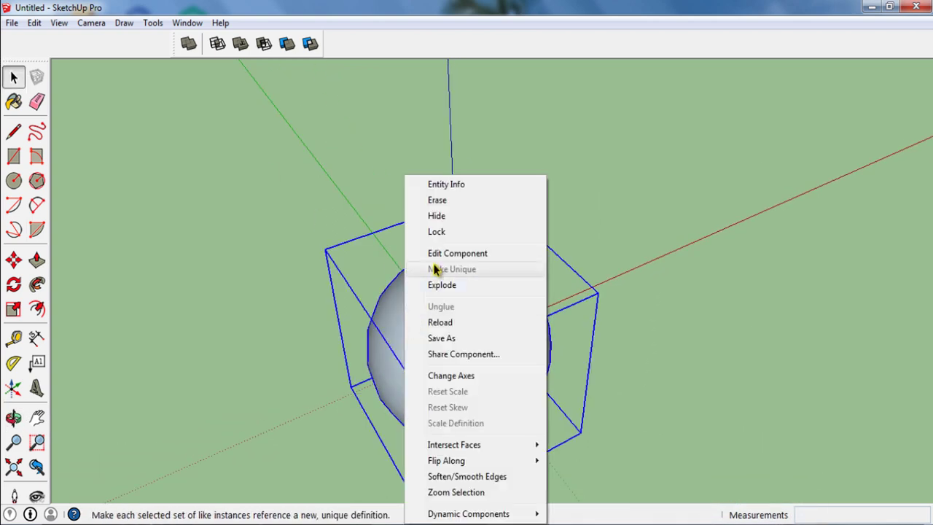
left_click(432, 216)
mouse_move(424, 381)
middle_mouse_down()
mouse_move(510, 377)
mouse_move(520, 333)
middle_mouse_up()
- Place a rotated copy of the tilted spike using a green-axis baseline
left_click(520, 333)
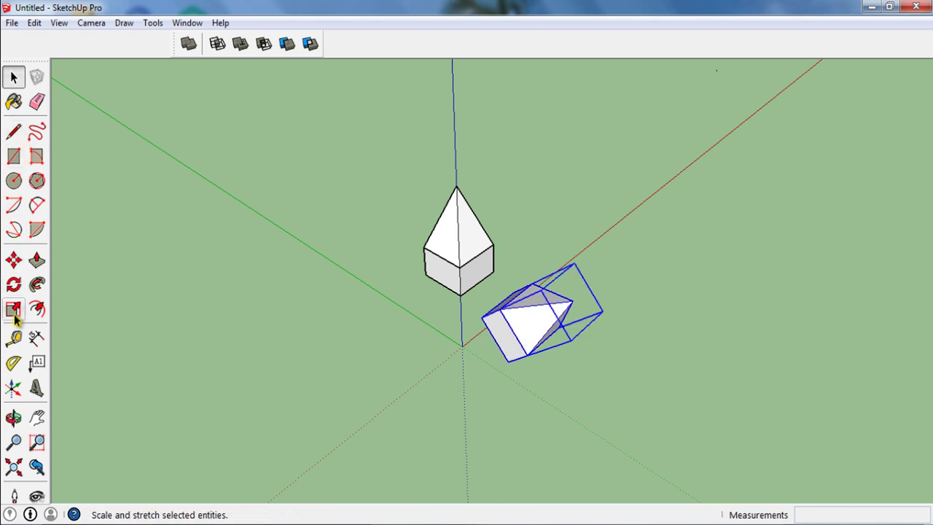
left_click(14, 284)
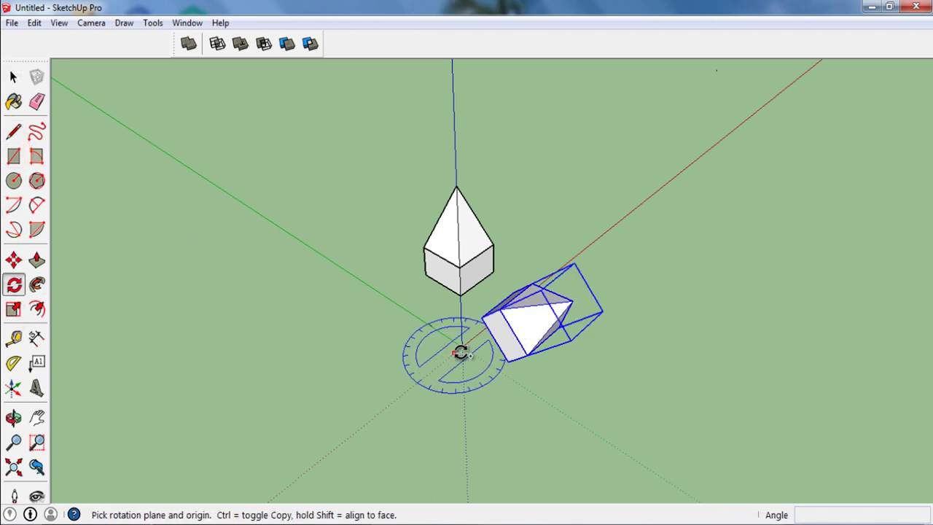
left_click(599, 435)
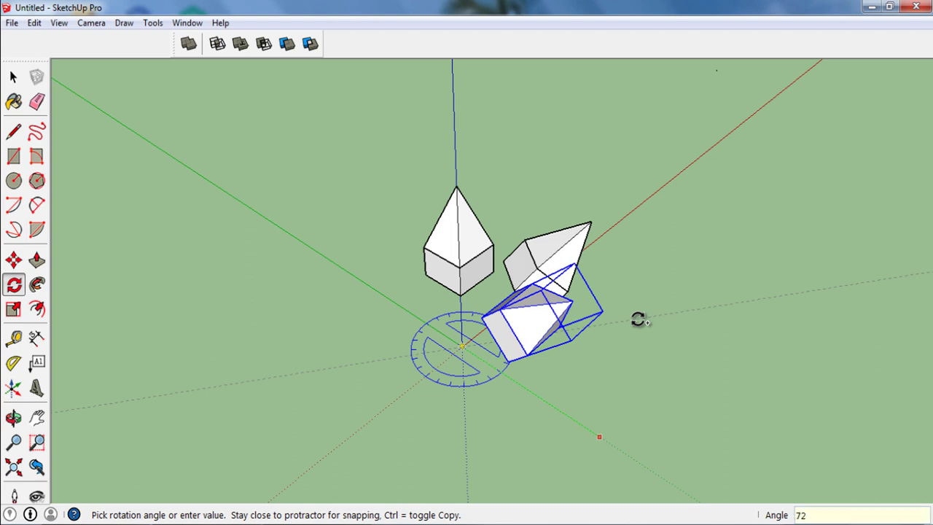
left_click(638, 319)
middle_click_drag(621, 328, 416, 381)
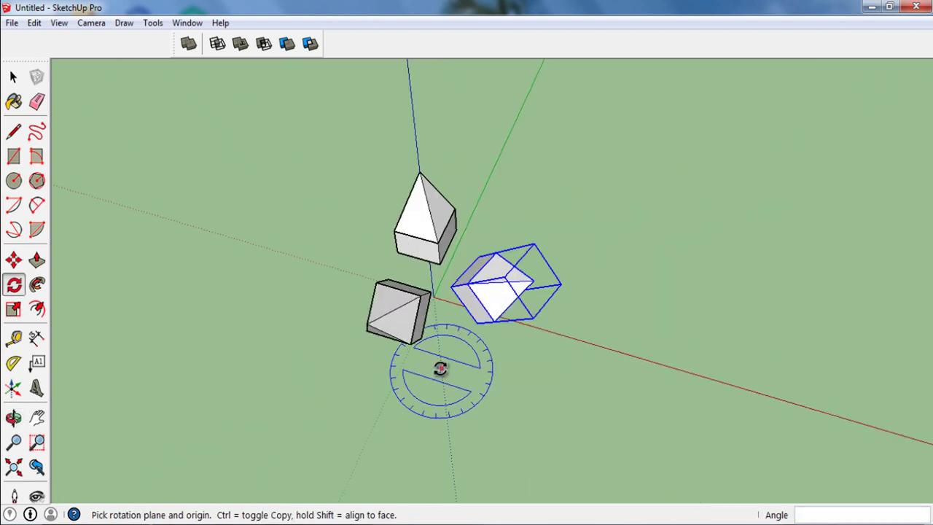
- Rotate copies of both tilted spikes 72° about the origin
key("space")
left_click(401, 321)
left_click(479, 312, "shift")
mouse_move(479, 312)
middle_mouse_down()
mouse_move(499, 330)
mouse_move(483, 352)
middle_mouse_up()
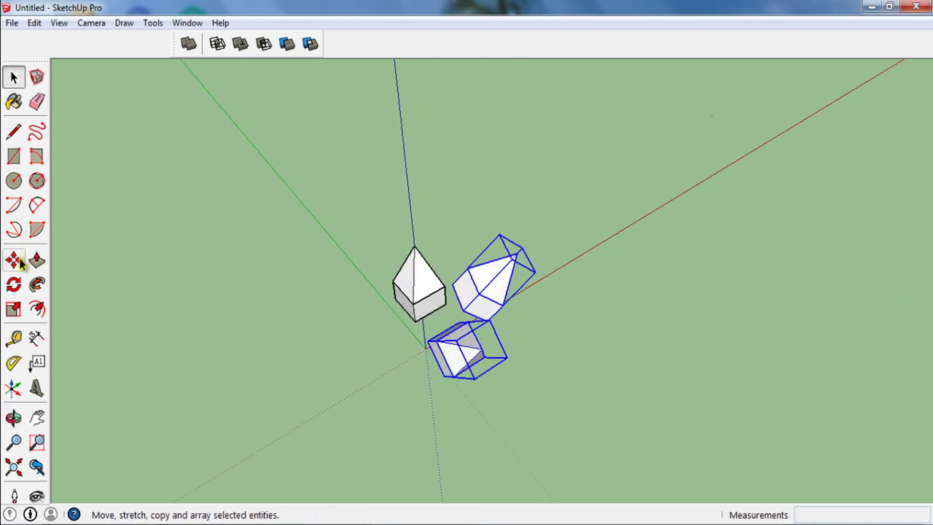
left_click(13, 286)
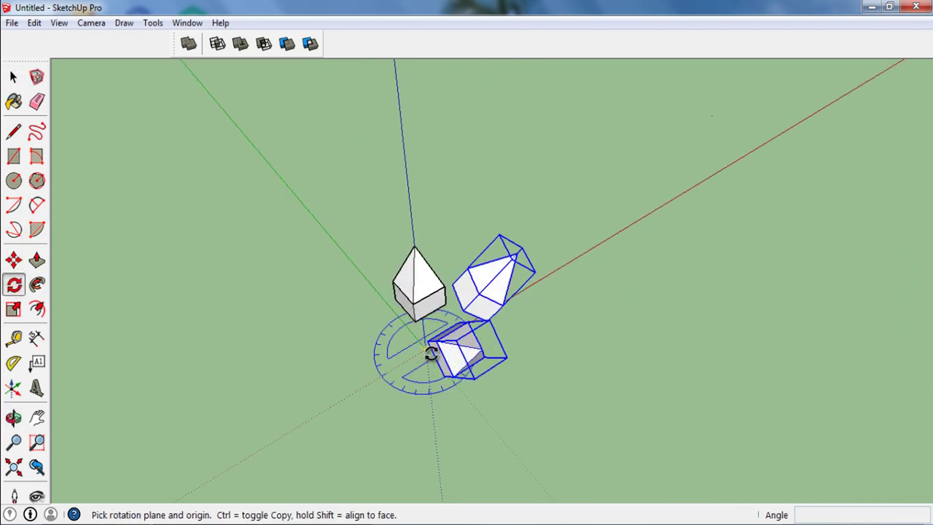
left_click(425, 349)
left_click(532, 464)
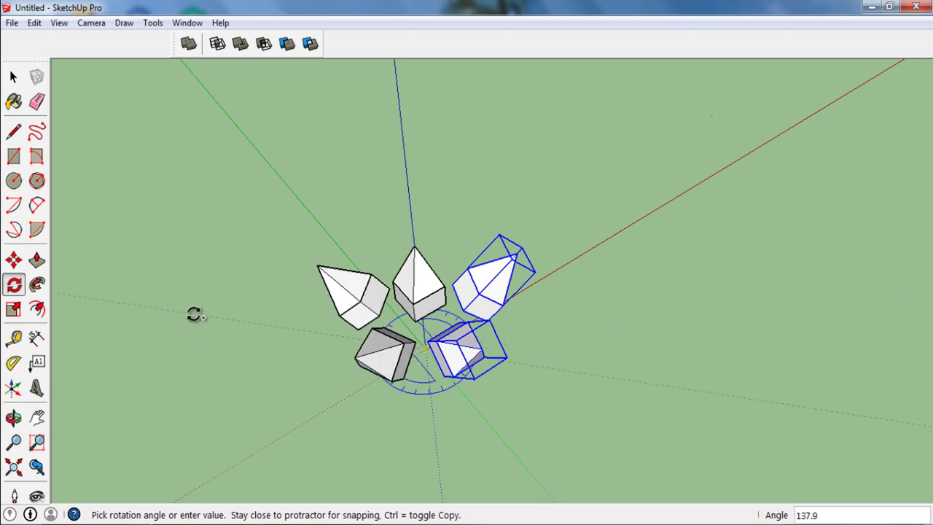
type("72")
key("Return")
- Rotate further copies of the spikes about the origin from a red-axis baseline
key("space")
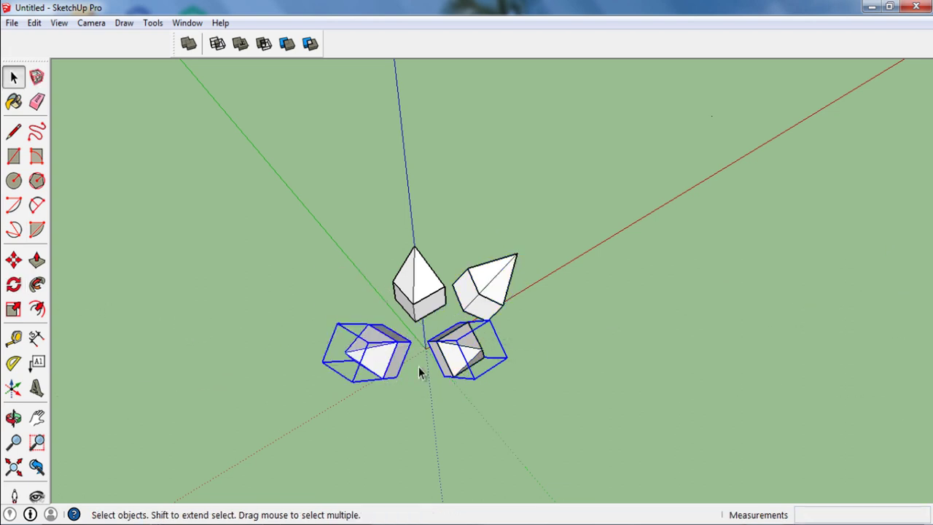
scroll(437, 364, "up", 3)
left_click(460, 363)
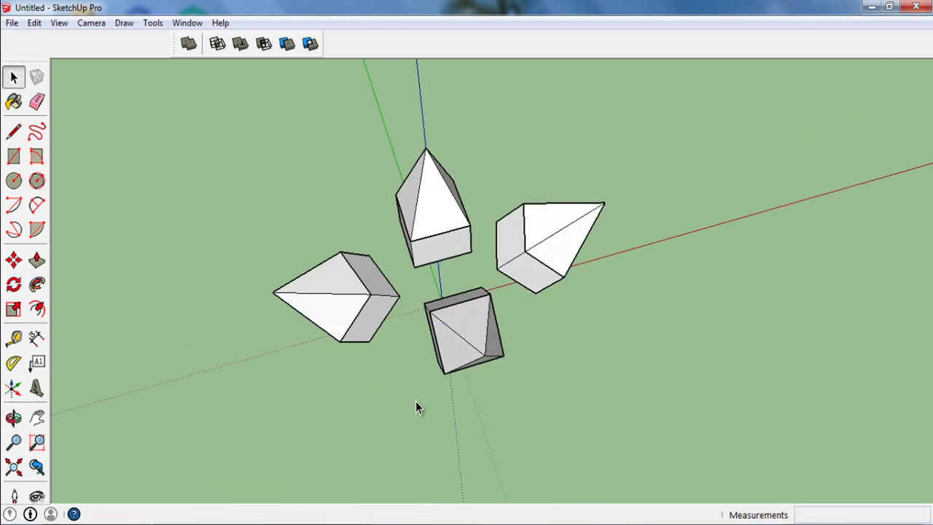
middle_click_drag(485, 363, 504, 374)
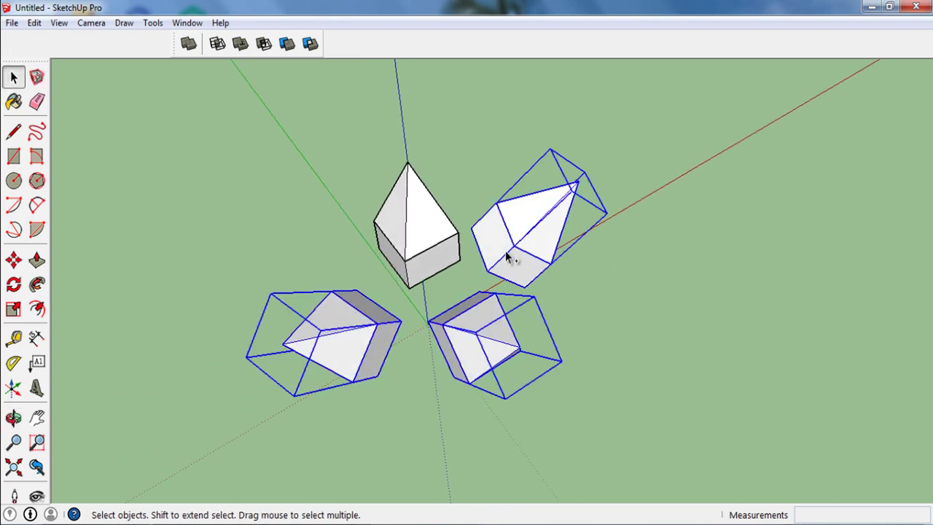
left_click(14, 288)
middle_click_drag(447, 343, 456, 336)
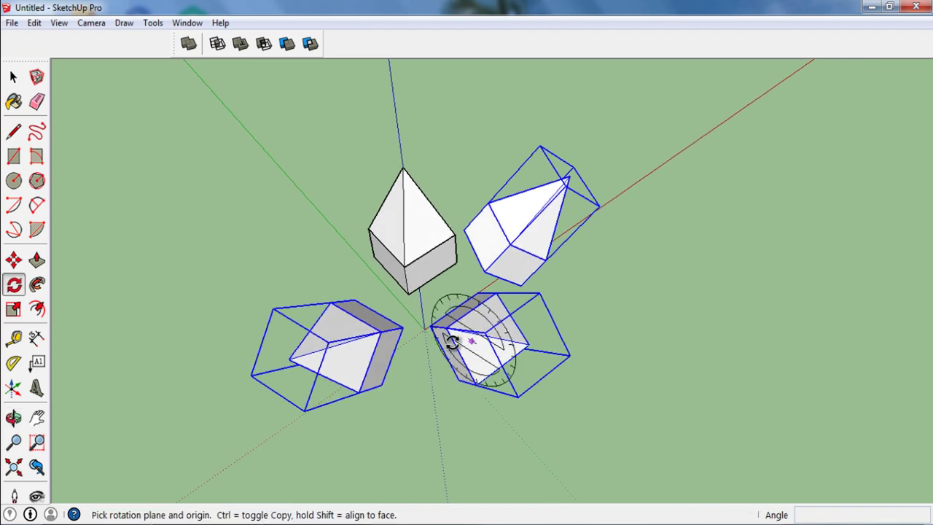
left_click(426, 331)
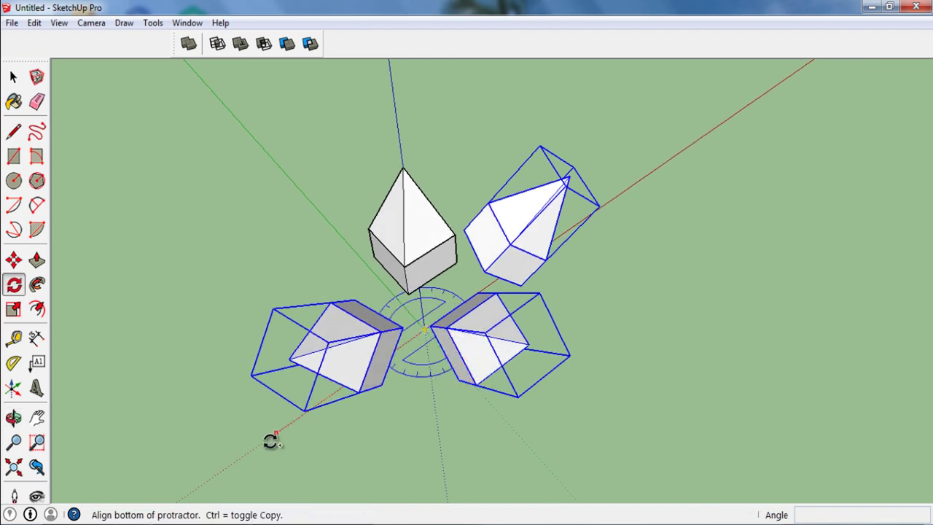
left_click(253, 444)
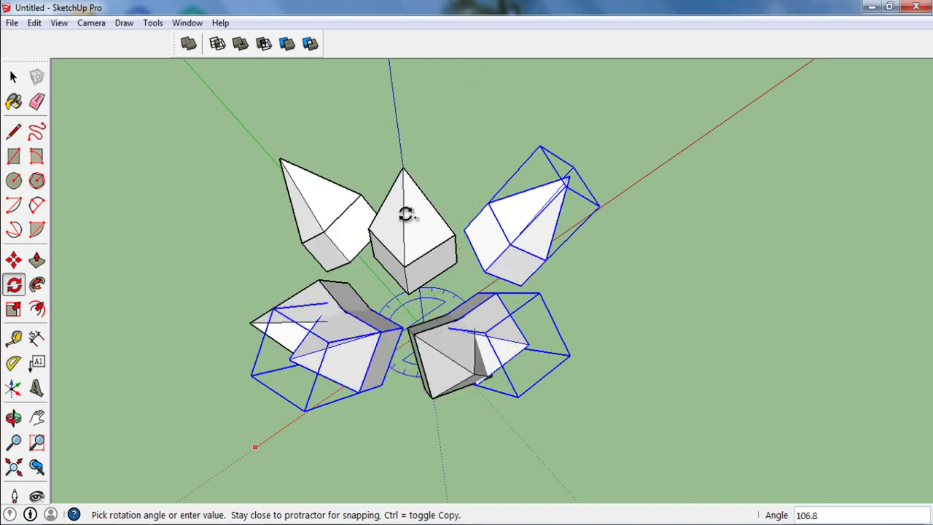
left_click(431, 209)
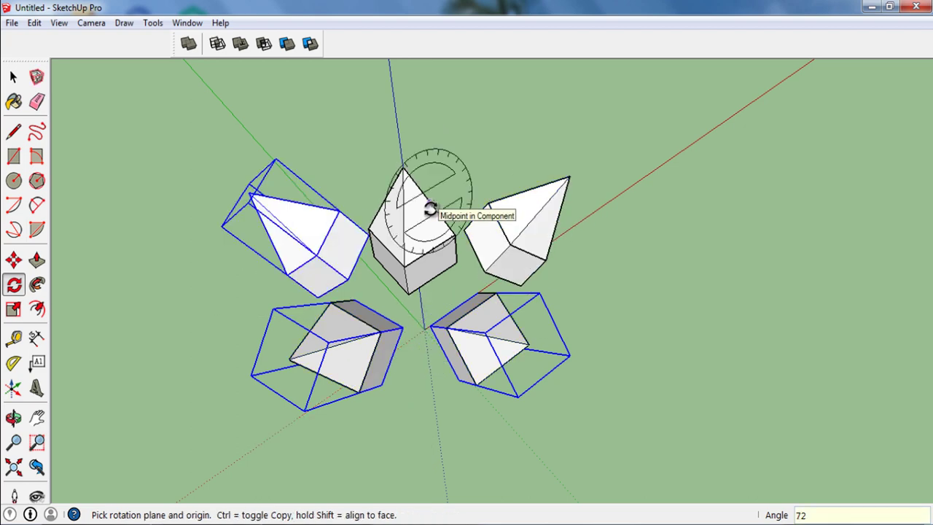
- Select one lower spike and Ctrl-rotate a copy of it about the origin
middle_click_drag(425, 333, 502, 354)
key("space")
left_click(502, 355)
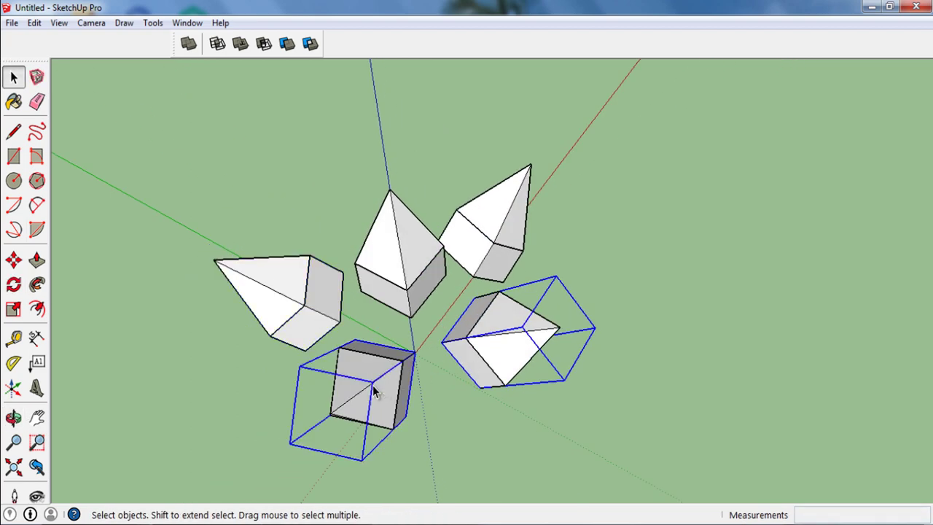
mouse_move(374, 392)
middle_mouse_down()
mouse_move(508, 389)
mouse_move(554, 287)
mouse_move(652, 335)
mouse_move(631, 399)
mouse_move(522, 358)
middle_mouse_up()
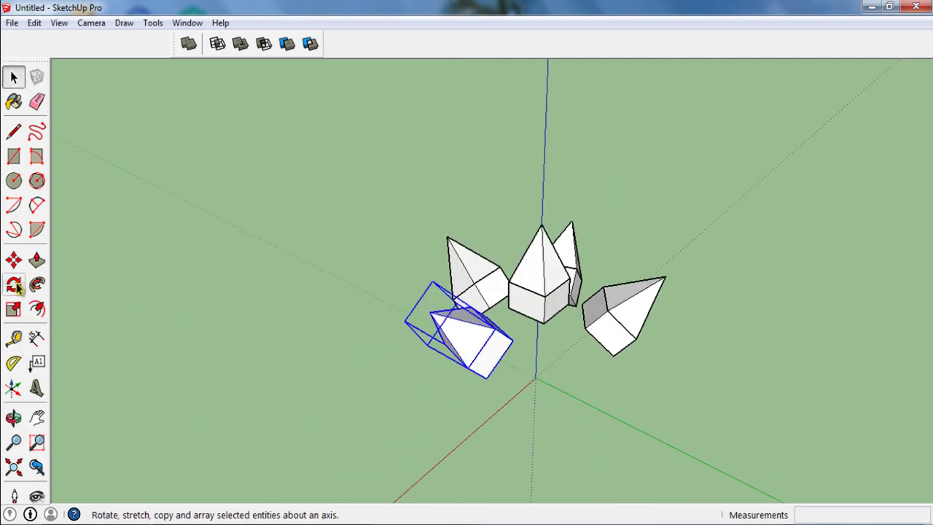
left_click(14, 286)
left_click(536, 380)
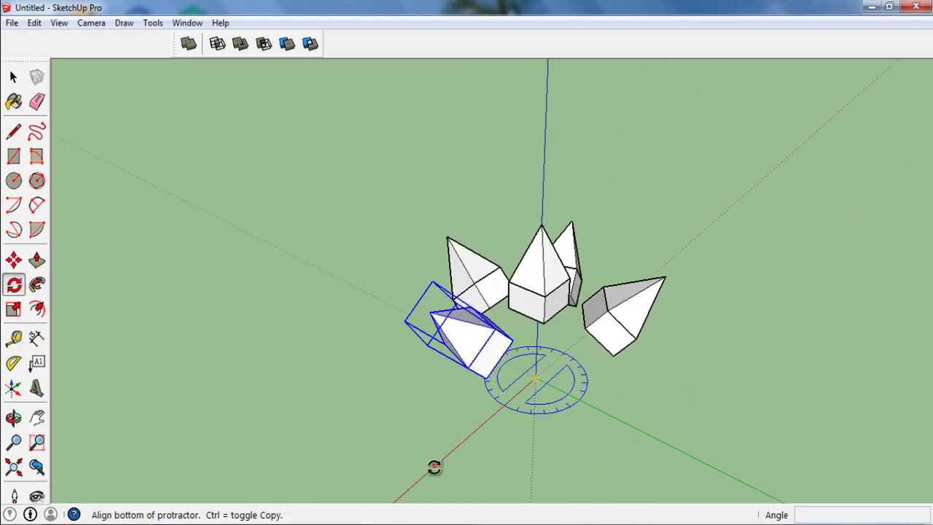
left_click(432, 466)
key("ctrl")
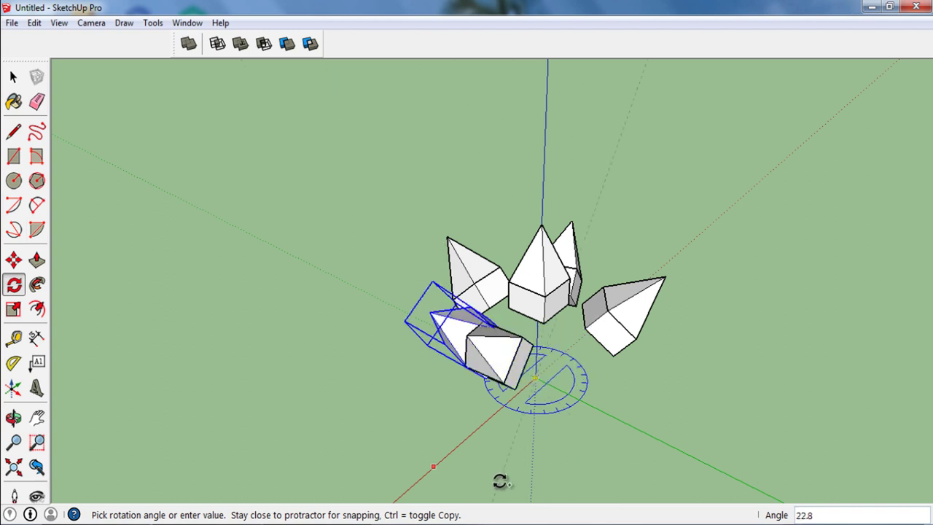
left_click(625, 477)
- Orbit to a front view of the spike ring and bring up the unhide options
key("space")
left_click(666, 447)
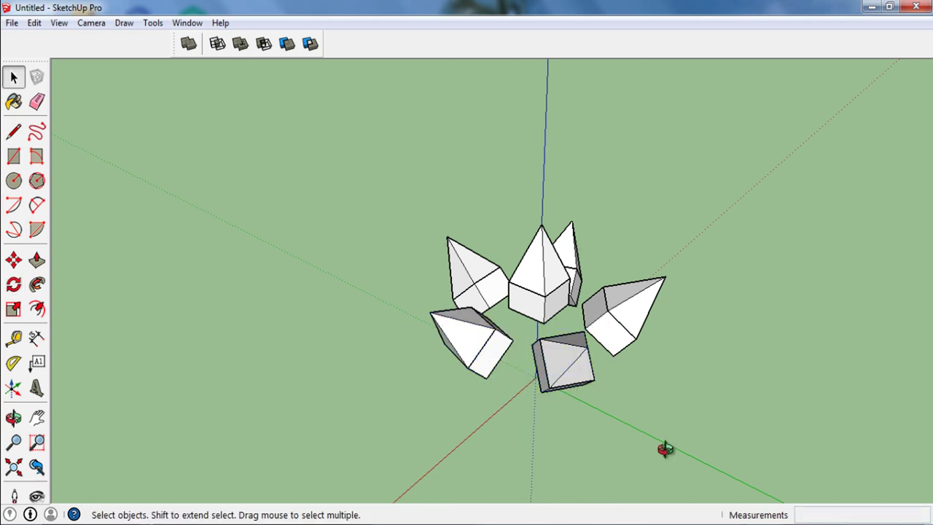
mouse_move(666, 447)
middle_mouse_down()
mouse_move(610, 458)
mouse_move(431, 321)
mouse_move(494, 412)
middle_mouse_up()
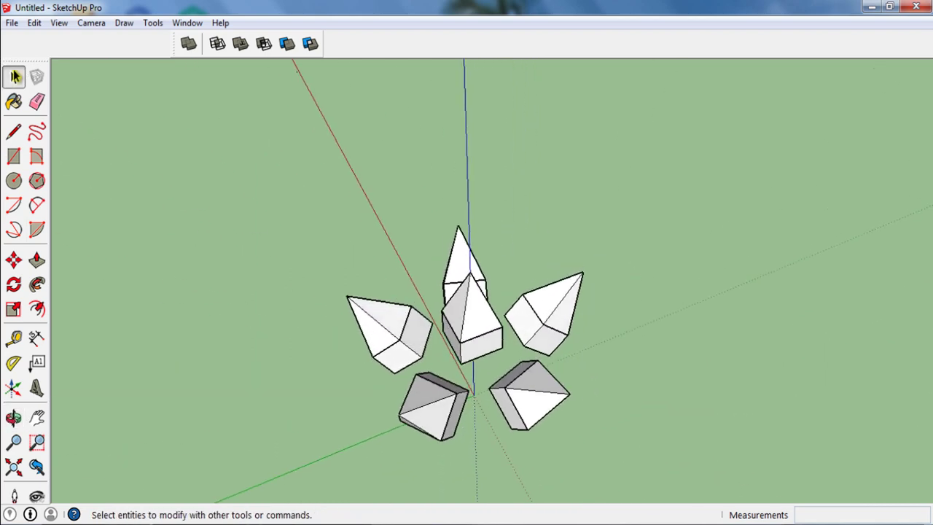
left_click(34, 23)
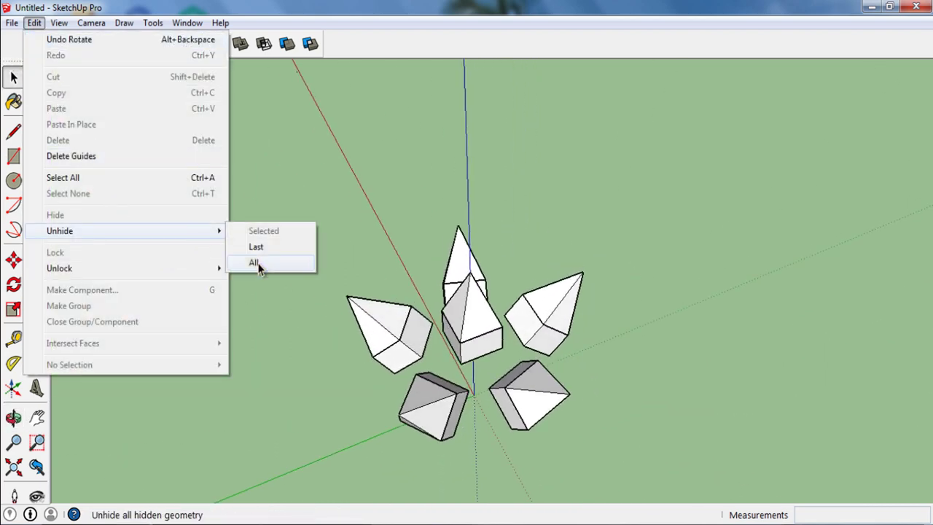
- Unhide all to restore the sphere, orbit around the spiked head, and select it
left_click(255, 262)
mouse_move(473, 370)
middle_mouse_down()
mouse_move(464, 370)
mouse_move(651, 306)
mouse_move(573, 398)
middle_mouse_up()
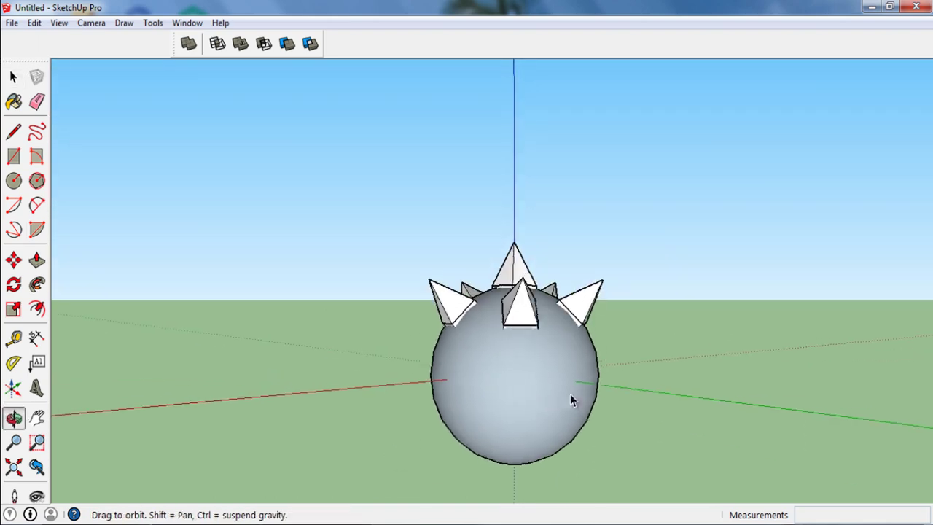
scroll(514, 402, "up", 2)
mouse_move(514, 402)
middle_mouse_down()
mouse_move(501, 376)
mouse_move(590, 285)
middle_mouse_up()
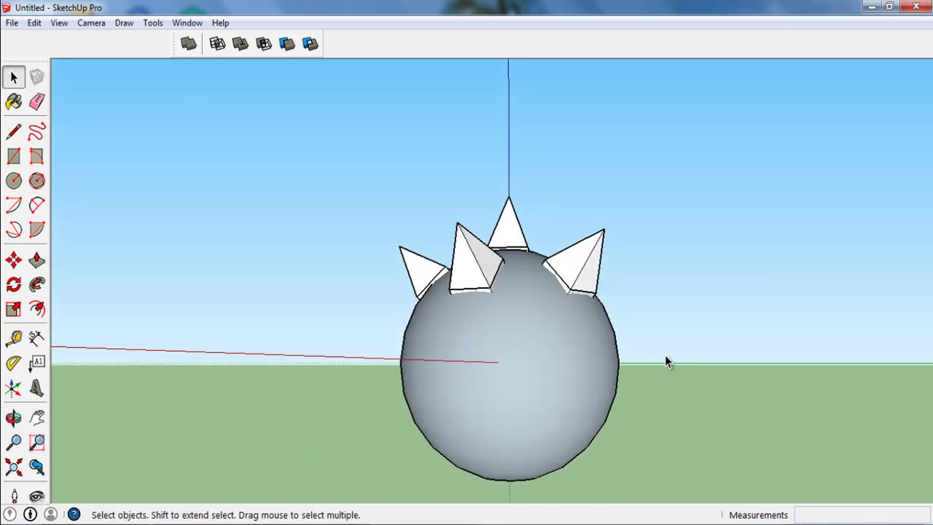
mouse_move(664, 355)
middle_mouse_down()
mouse_move(585, 404)
mouse_move(521, 375)
middle_mouse_up()
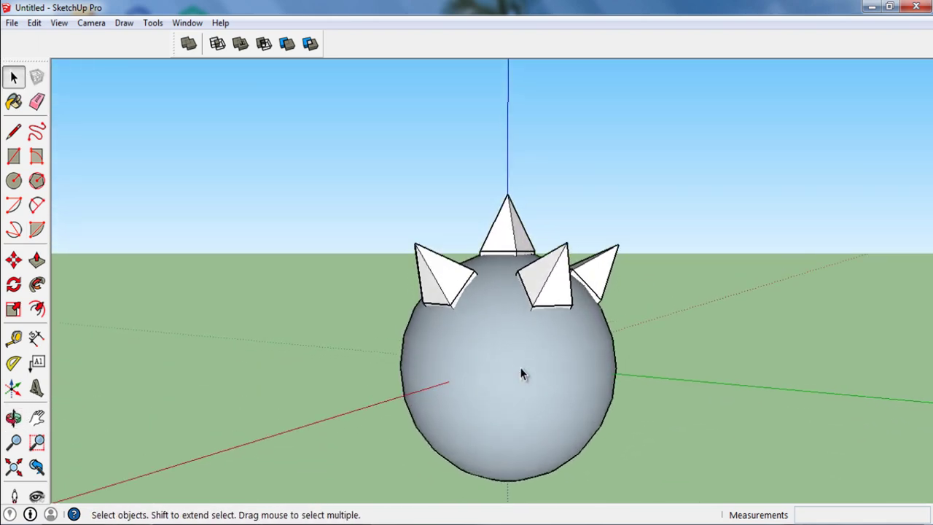
scroll(520, 365, "down", 1)
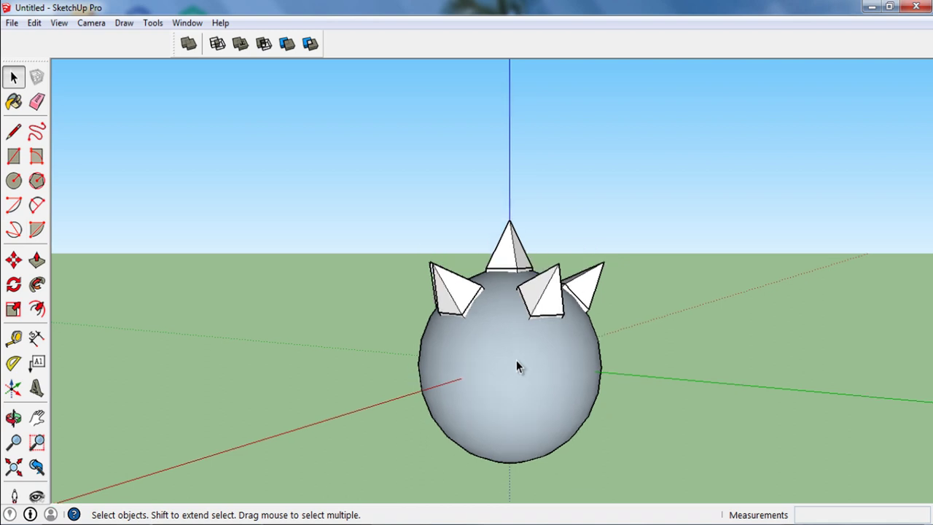
mouse_move(518, 369)
middle_mouse_down()
mouse_move(469, 348)
mouse_move(612, 331)
middle_mouse_up()
middle_click_drag(534, 358, 633, 272)
middle_click_drag(671, 393, 503, 397)
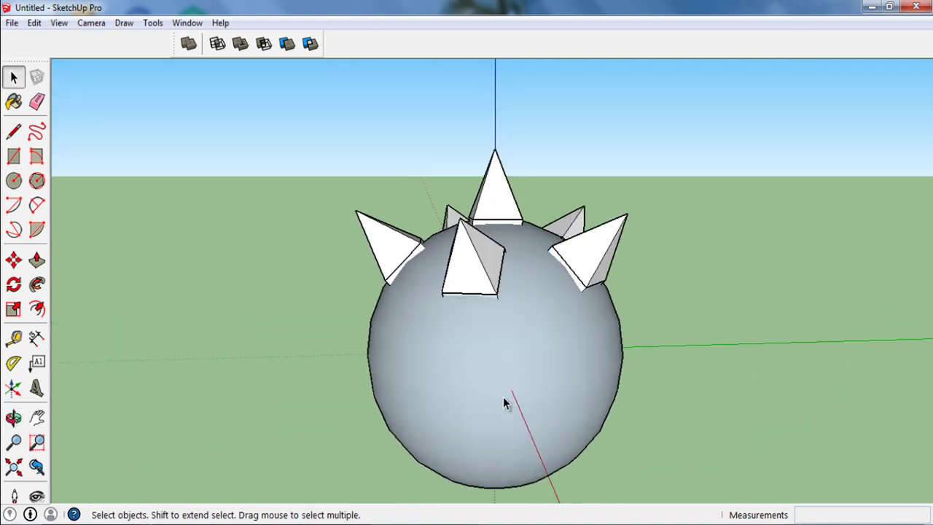
left_click(503, 396)
- Explode the spiked sphere component and reverse the sphere's faces to their front side
right_click(503, 397)
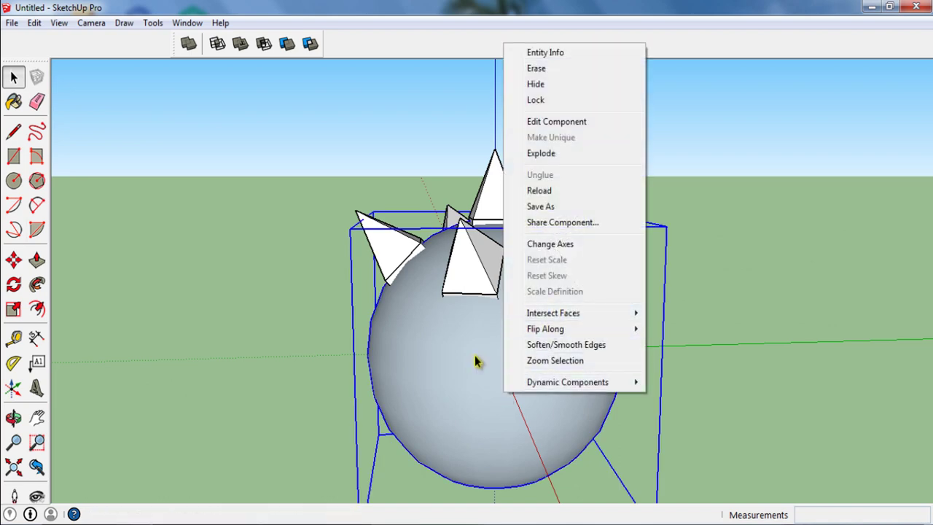
left_click(541, 153)
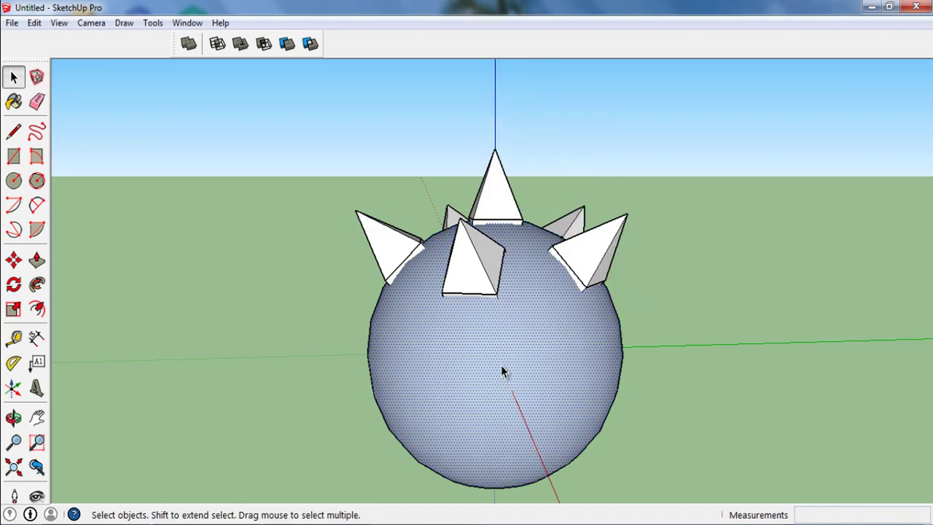
left_click(501, 365)
right_click(500, 365)
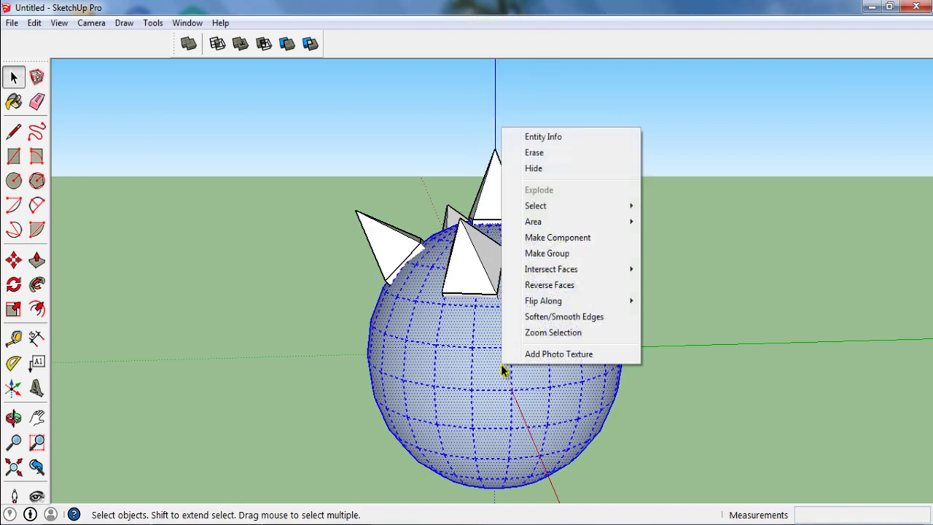
left_click(559, 285)
- Dismiss the Create Component dialog, select the sphere component and orbit around it
key("g")
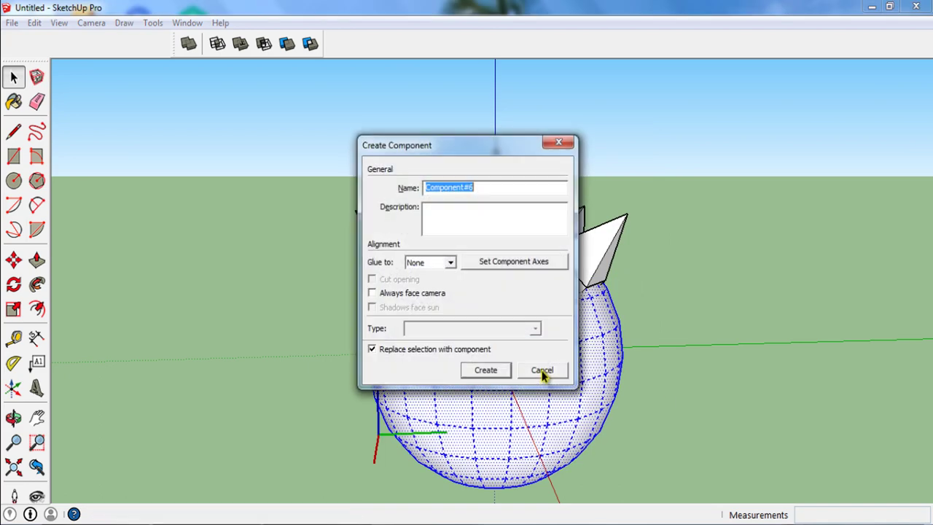
left_click(543, 373)
left_click(780, 373)
mouse_move(780, 373)
middle_mouse_down()
mouse_move(727, 393)
mouse_move(484, 360)
mouse_move(438, 406)
mouse_move(544, 387)
mouse_move(558, 444)
middle_mouse_up()
left_click(498, 260)
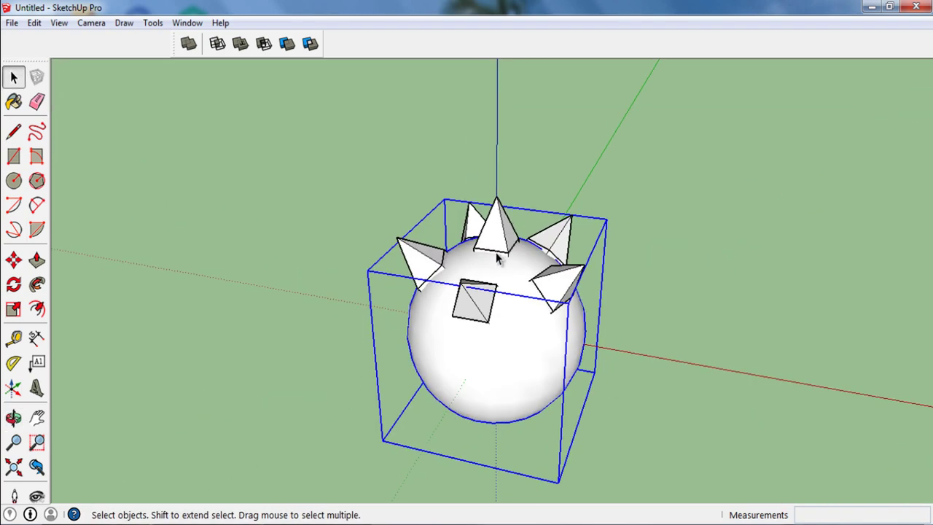
mouse_move(475, 365)
middle_mouse_down()
mouse_move(483, 386)
mouse_move(394, 402)
mouse_move(432, 503)
mouse_move(561, 347)
mouse_move(610, 258)
mouse_move(616, 265)
mouse_move(583, 394)
mouse_move(577, 381)
middle_mouse_up()
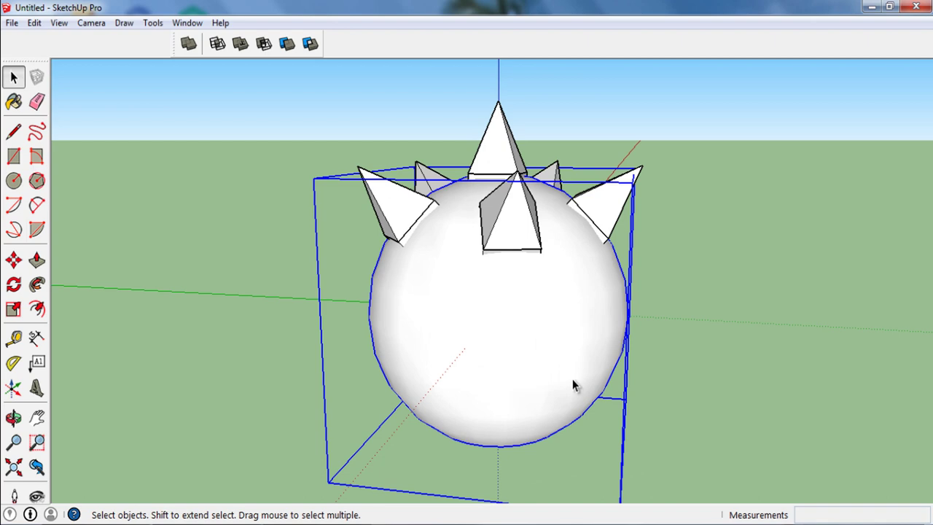
mouse_move(451, 335)
middle_mouse_down()
mouse_move(546, 389)
mouse_move(659, 346)
mouse_move(591, 384)
mouse_move(683, 418)
mouse_move(659, 393)
middle_mouse_up()
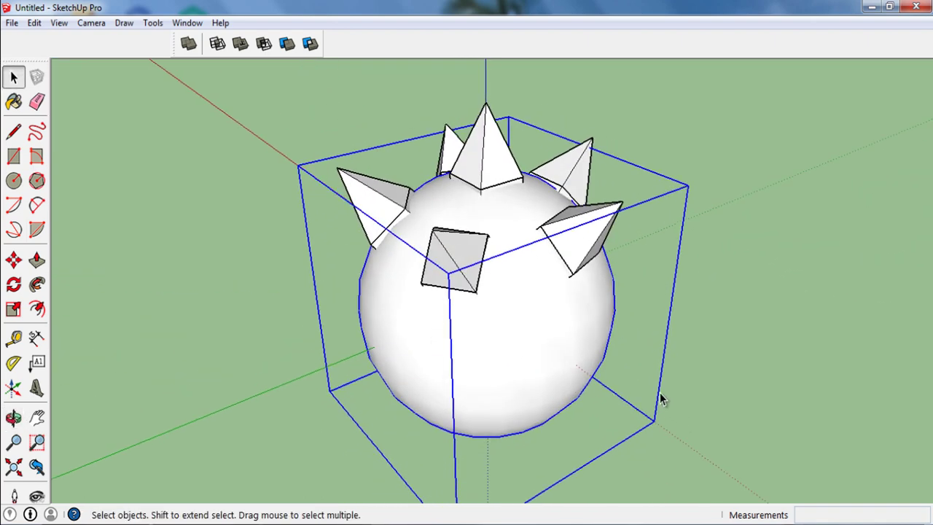
- Hide the sphere component, leaving only the spikes visible
right_click(557, 329)
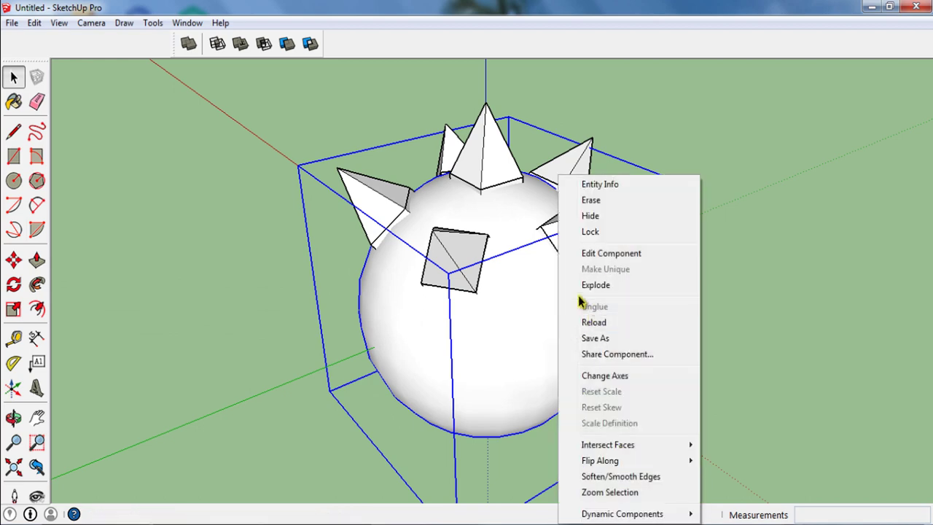
left_click(598, 223)
mouse_move(560, 300)
middle_mouse_down()
mouse_move(661, 243)
mouse_move(661, 320)
mouse_move(597, 284)
middle_mouse_up()
scroll(500, 188, "up", 3)
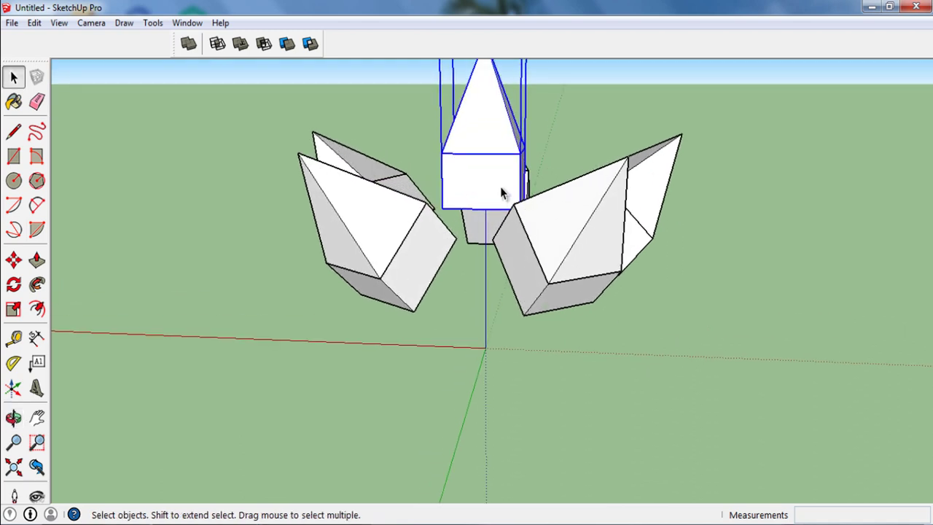
scroll(500, 187, "down", 1)
middle_click_drag(502, 192, 537, 138)
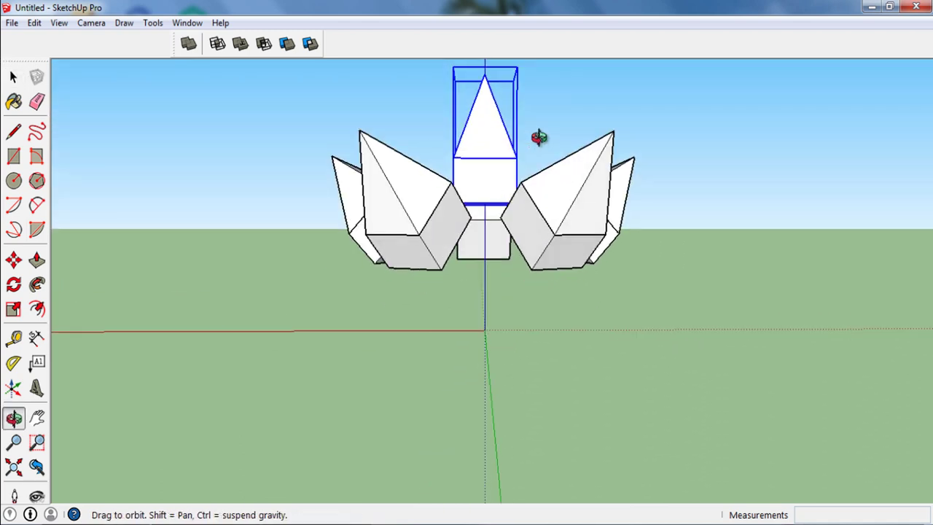
- Tip one spike over 90° about the vertical axis so it lies near the origin
left_click(13, 287)
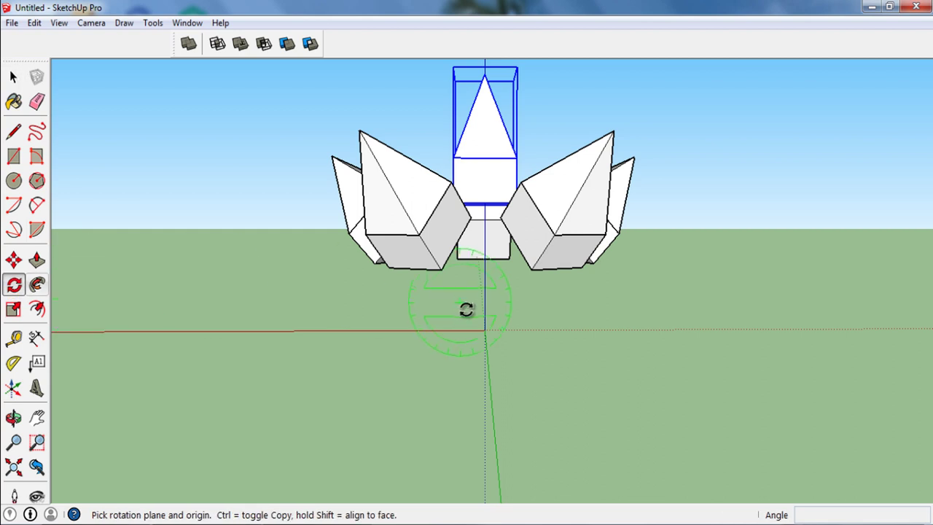
scroll(485, 332, "down", 2)
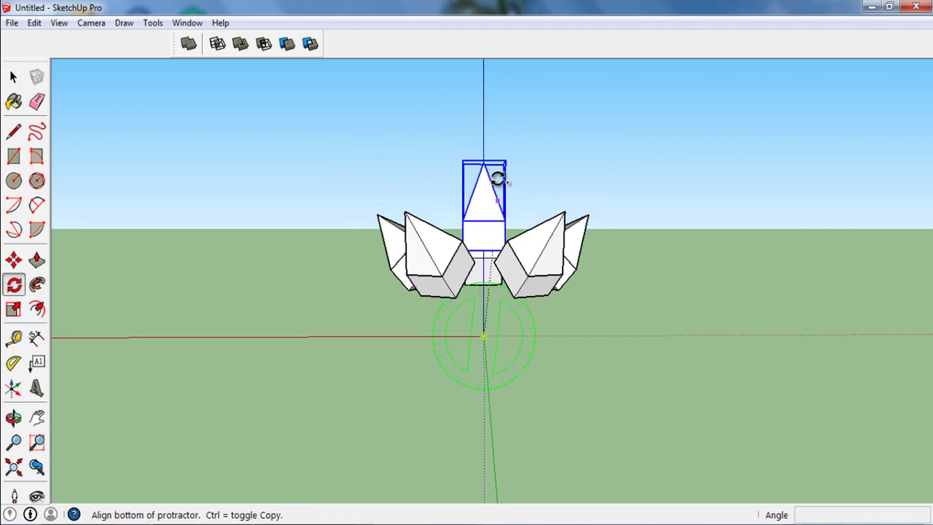
left_click(484, 120)
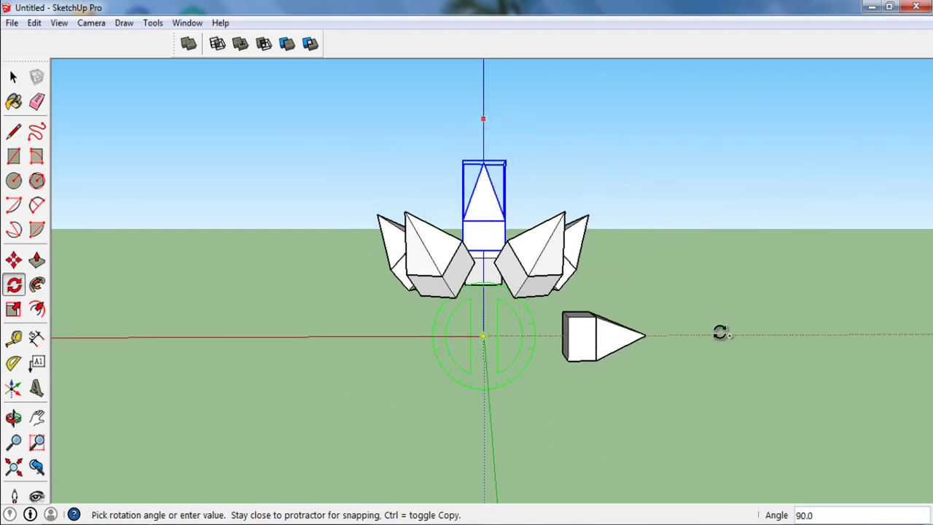
key("Escape")
middle_click_drag(721, 333, 526, 394)
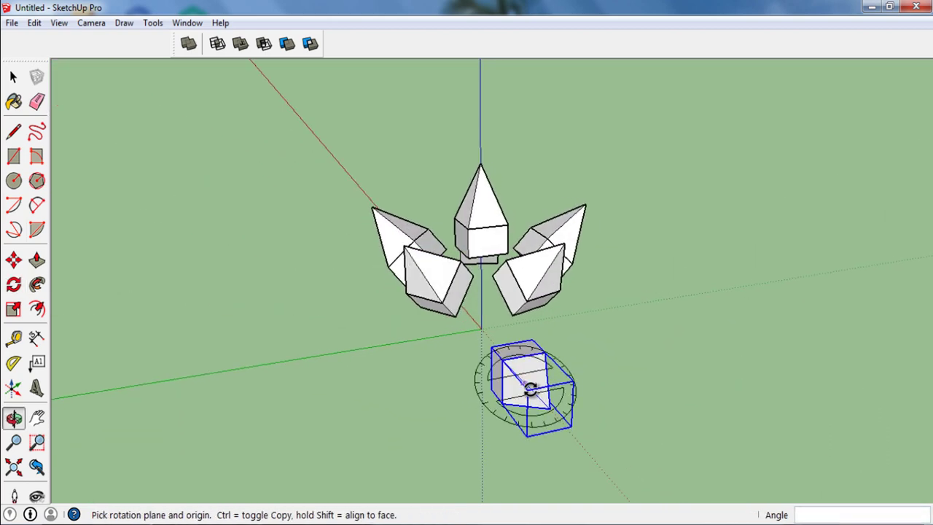
key("space")
mouse_move(603, 376)
middle_mouse_down()
mouse_move(447, 396)
mouse_move(415, 413)
middle_mouse_up()
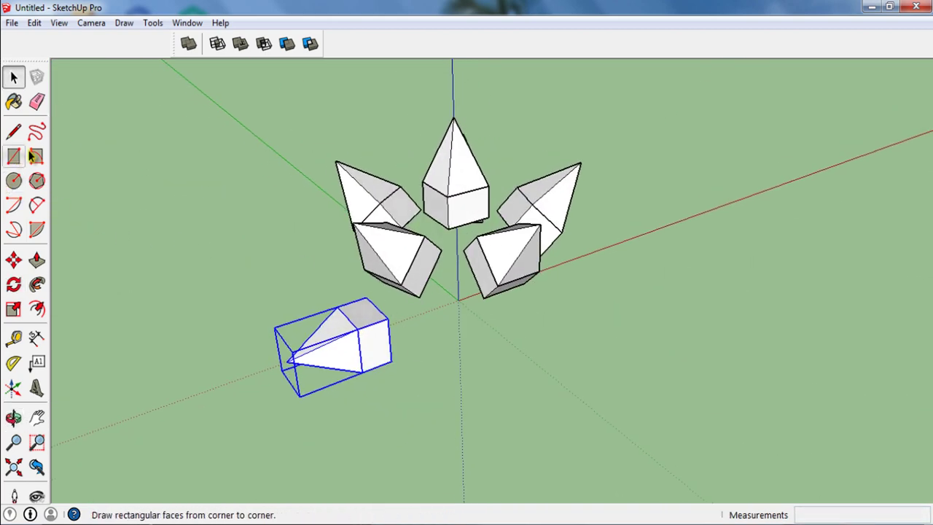
- Rotate-copy the sideways spike 180° about the origin from the red axis, arrayed /3
left_click(14, 261)
middle_click_drag(463, 303, 453, 340)
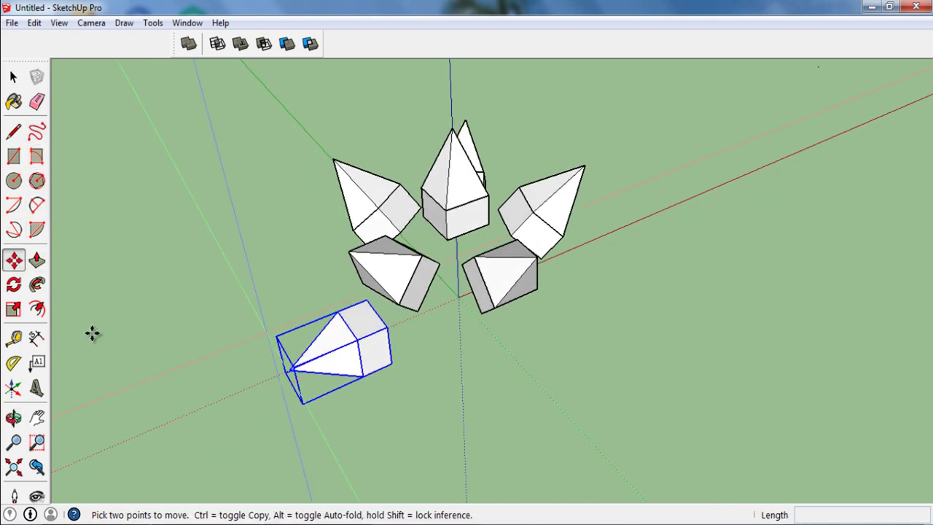
left_click(14, 284)
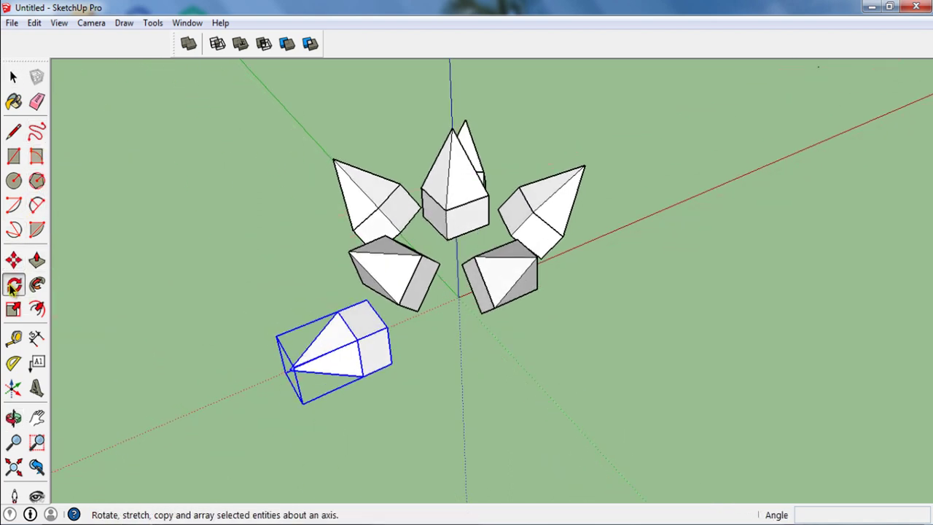
left_click(459, 298)
left_click(271, 400)
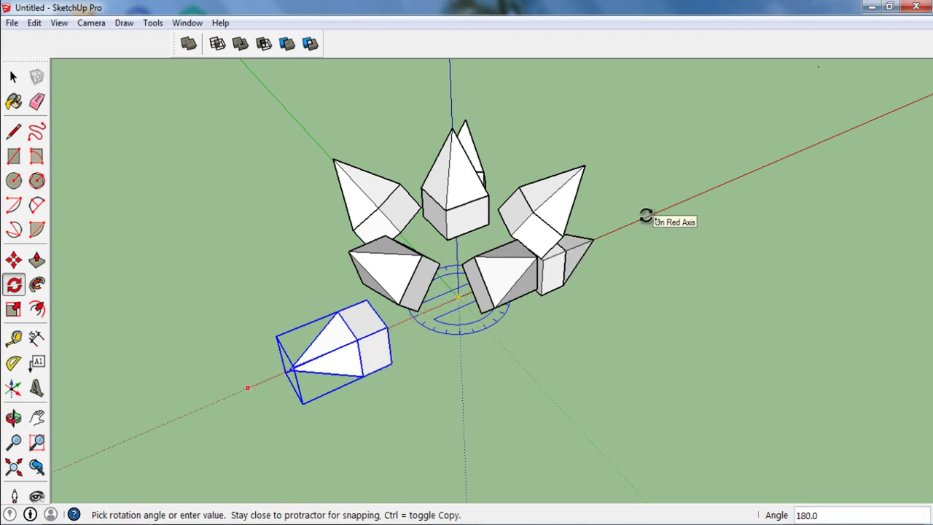
left_click(650, 211)
type("/3")
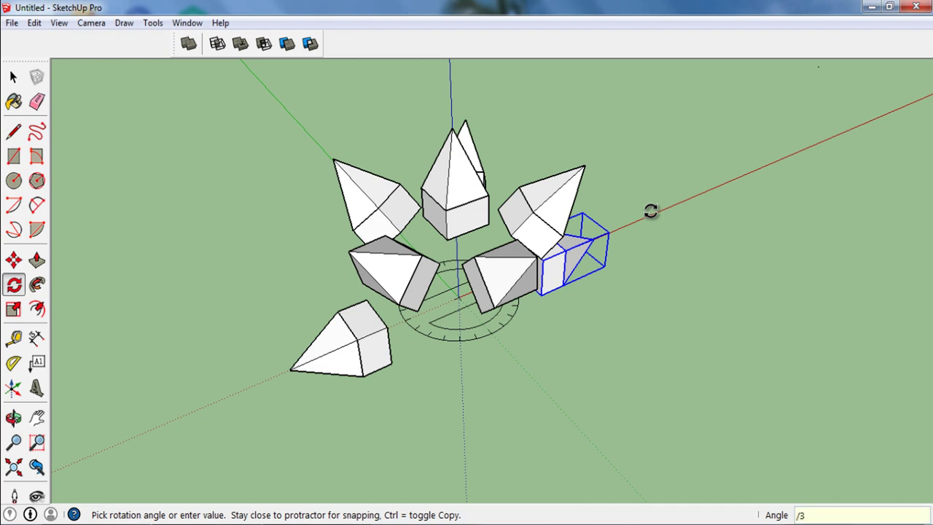
key("Return")
key("space")
middle_click_drag(593, 239, 493, 237)
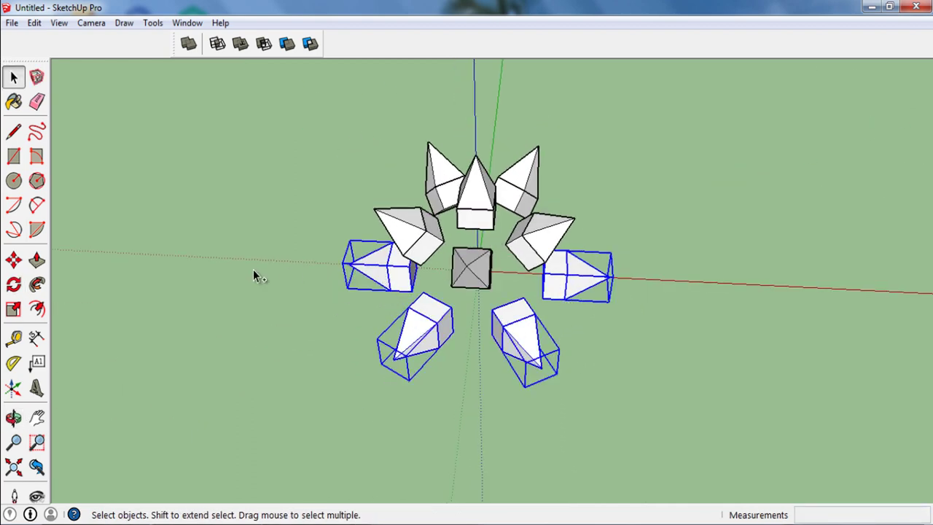
- Turn the new ring of sideways spikes a half turn (180°) from the red axis
left_click(16, 290)
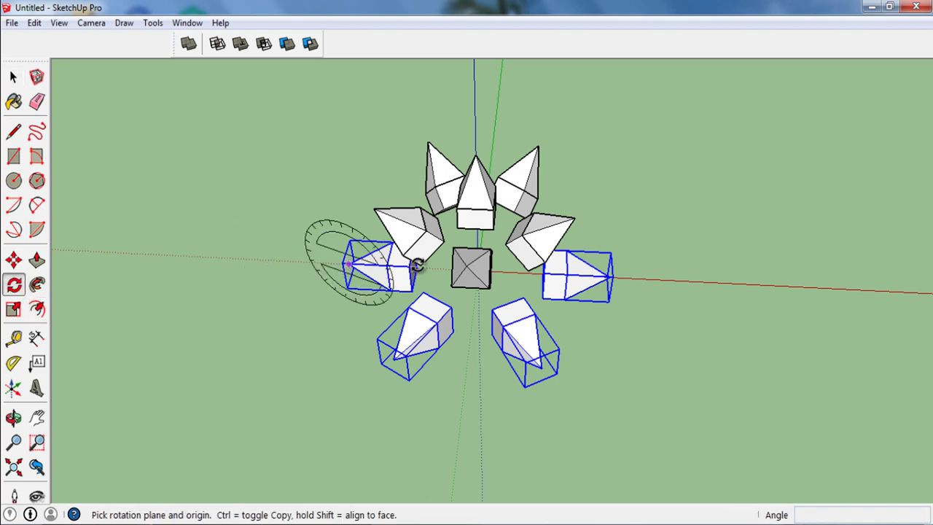
mouse_move(418, 266)
middle_mouse_down()
mouse_move(609, 286)
mouse_move(470, 291)
middle_mouse_up()
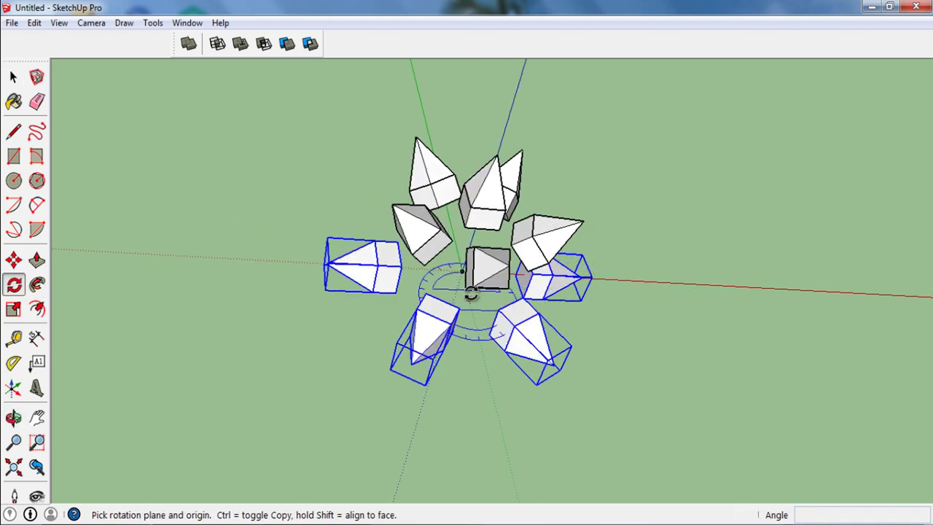
left_click(264, 260)
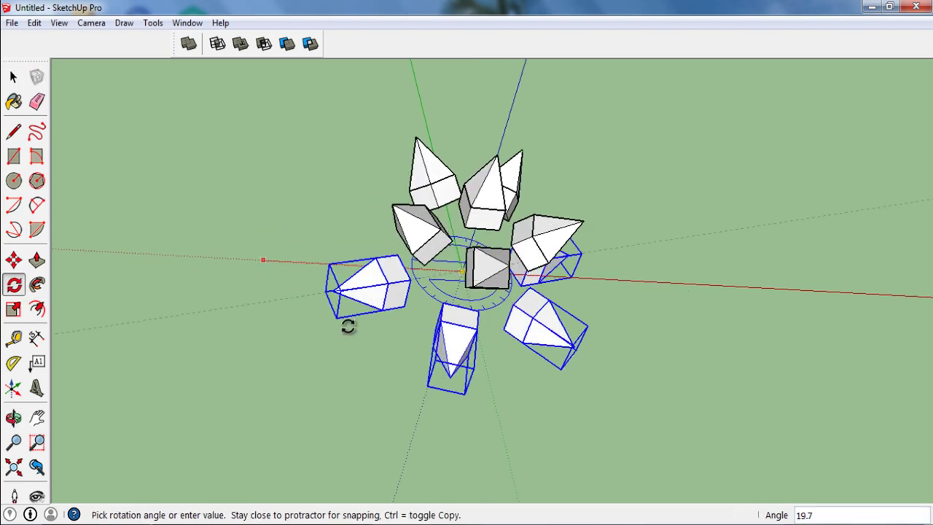
left_click(601, 287)
key("space")
left_click(548, 287)
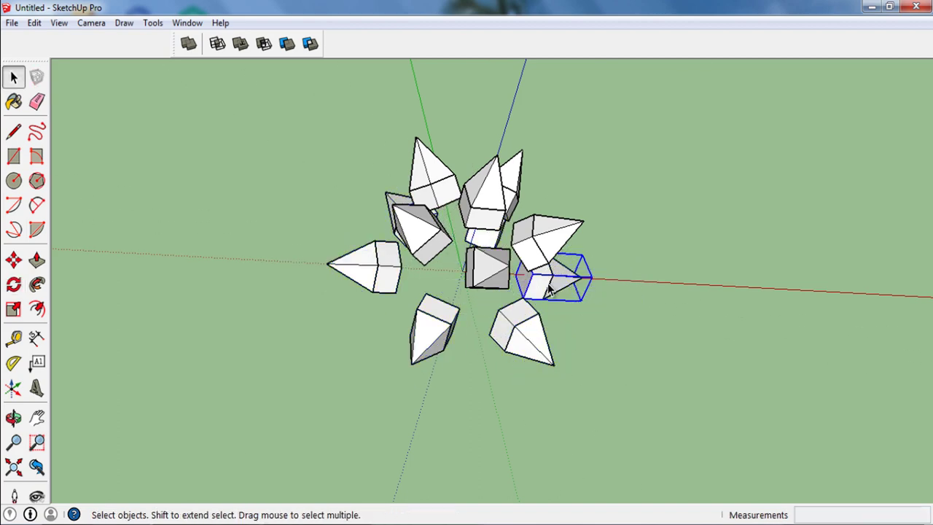
middle_click_drag(380, 309, 533, 340)
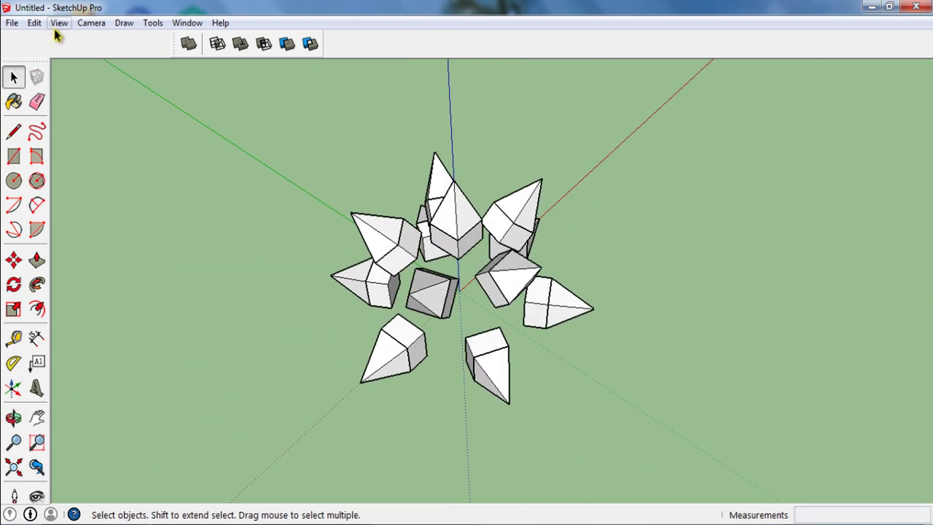
- Use Edit > Unhide > All to restore the sphere, then orbit to a level view of it
left_click(34, 22)
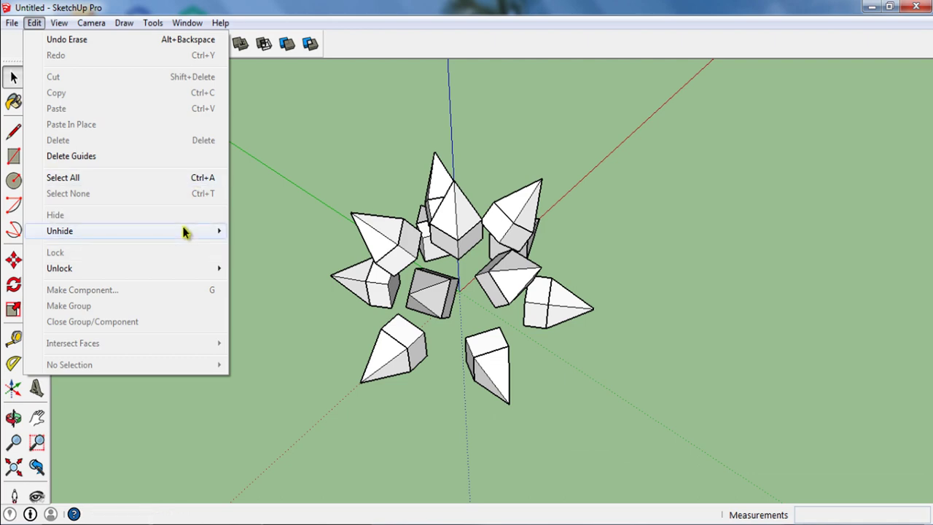
left_click(260, 263)
mouse_move(260, 315)
middle_mouse_down()
mouse_move(479, 319)
mouse_move(481, 250)
mouse_move(485, 313)
mouse_move(448, 270)
mouse_move(533, 280)
mouse_move(510, 292)
mouse_move(525, 285)
mouse_move(428, 404)
mouse_move(548, 245)
middle_mouse_up()
scroll(539, 271, "down", 2)
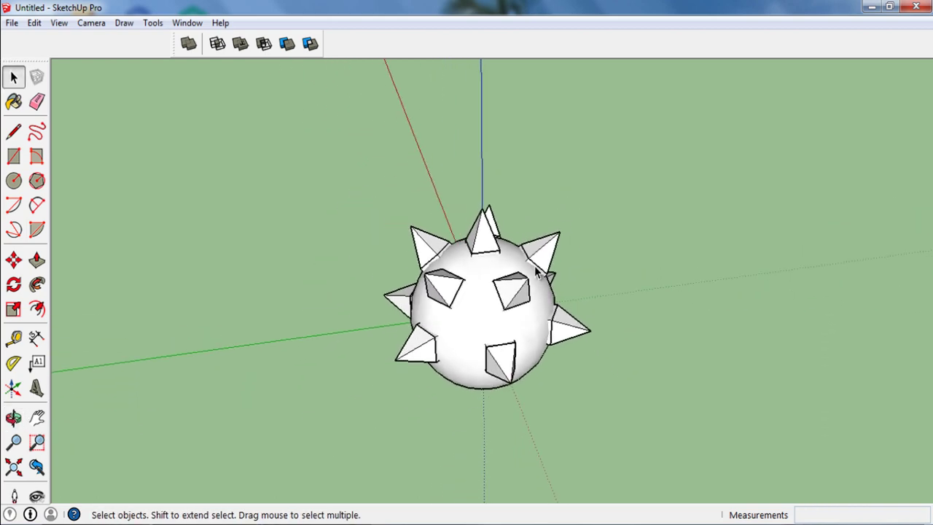
mouse_move(512, 398)
middle_mouse_down()
mouse_move(516, 376)
mouse_move(414, 223)
mouse_move(441, 328)
mouse_move(478, 340)
mouse_move(499, 312)
mouse_move(549, 433)
mouse_move(543, 377)
mouse_move(577, 313)
mouse_move(568, 338)
mouse_move(637, 343)
mouse_move(520, 360)
mouse_move(454, 319)
mouse_move(450, 327)
mouse_move(522, 364)
middle_mouse_up()
- Rotate-copy a spike about the model centre, measured from the red axis
mouse_move(510, 277)
middle_mouse_down()
mouse_move(506, 364)
mouse_move(456, 350)
mouse_move(512, 354)
middle_mouse_up()
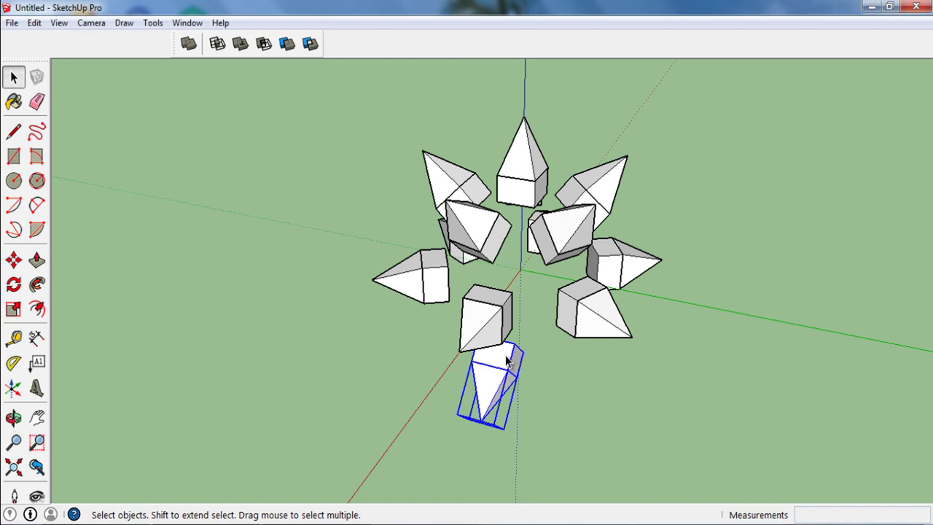
left_click(18, 288)
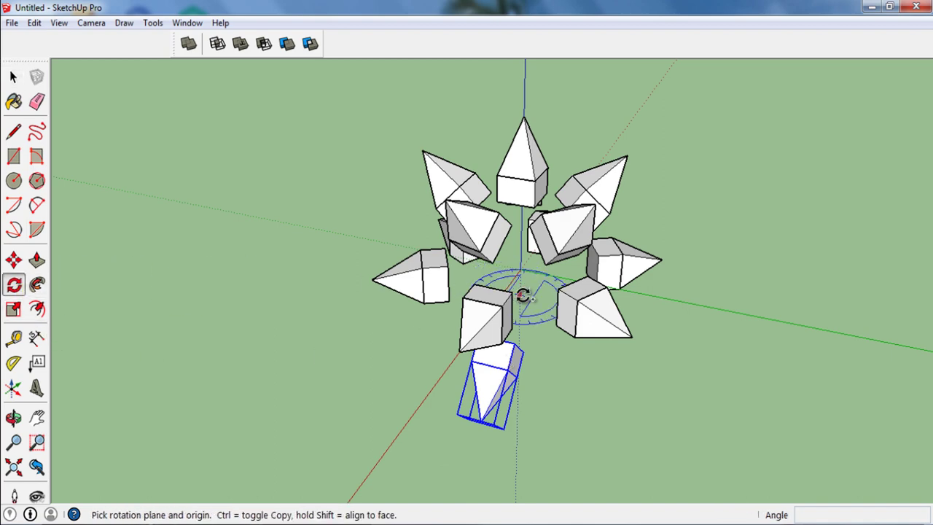
mouse_move(519, 272)
middle_mouse_down()
mouse_move(617, 275)
mouse_move(593, 337)
mouse_move(520, 272)
middle_mouse_up()
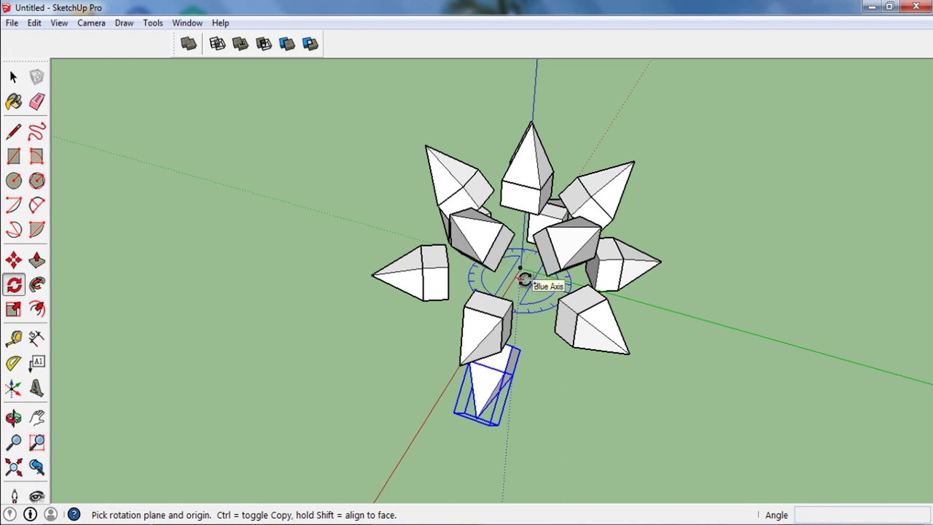
left_click(520, 271)
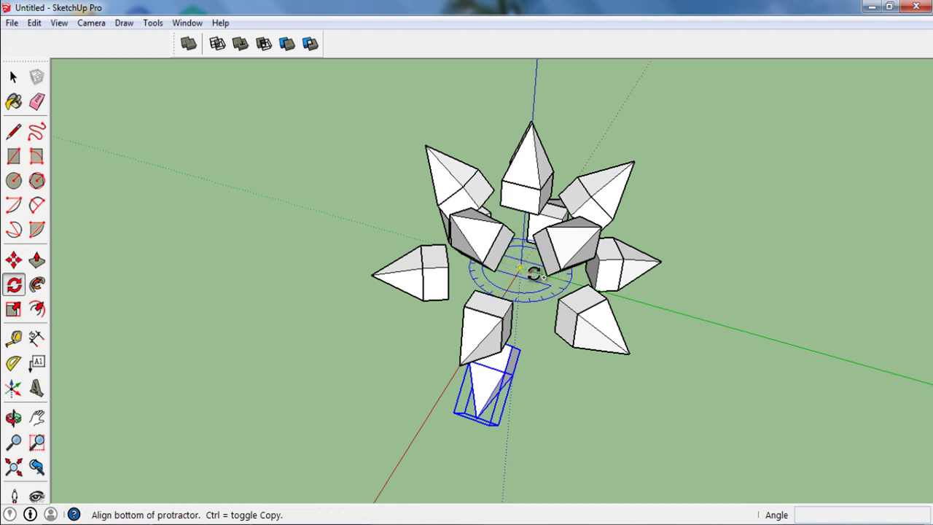
left_click(431, 415)
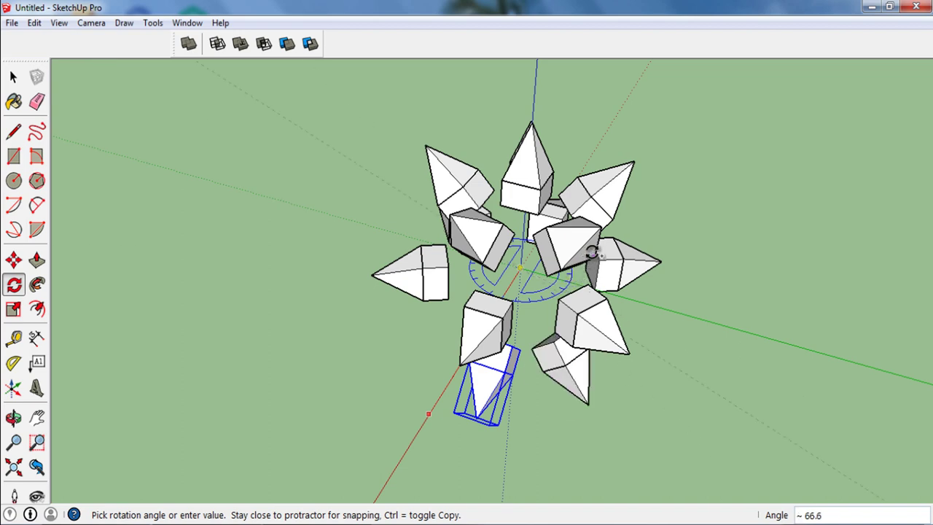
middle_click_drag(592, 259, 522, 384)
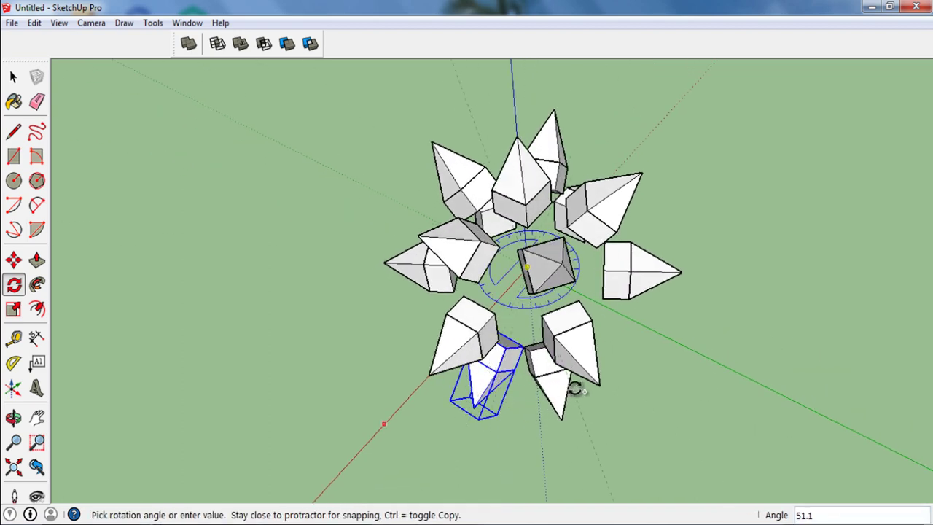
mouse_move(596, 384)
middle_mouse_down()
mouse_move(524, 400)
mouse_move(539, 273)
middle_mouse_up()
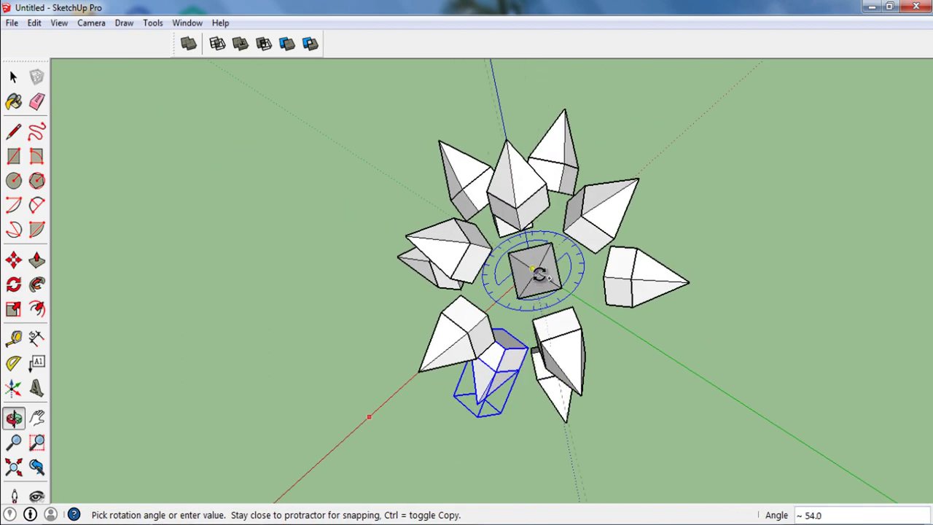
left_click(561, 364)
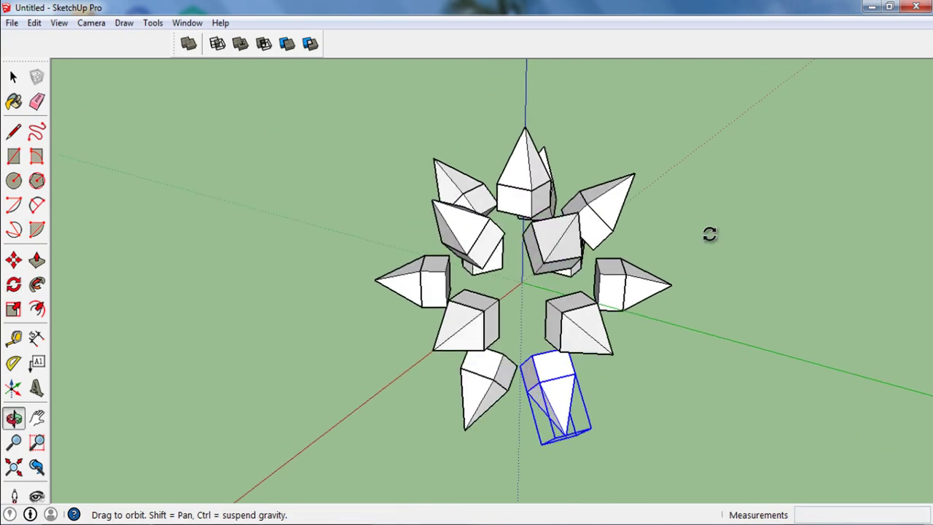
mouse_move(710, 233)
middle_mouse_down()
mouse_move(614, 375)
mouse_move(588, 474)
mouse_move(583, 406)
mouse_move(553, 365)
mouse_move(558, 327)
mouse_move(524, 270)
mouse_move(550, 306)
mouse_move(573, 271)
mouse_move(547, 350)
mouse_move(448, 353)
middle_mouse_up()
key("space")
left_click(549, 395)
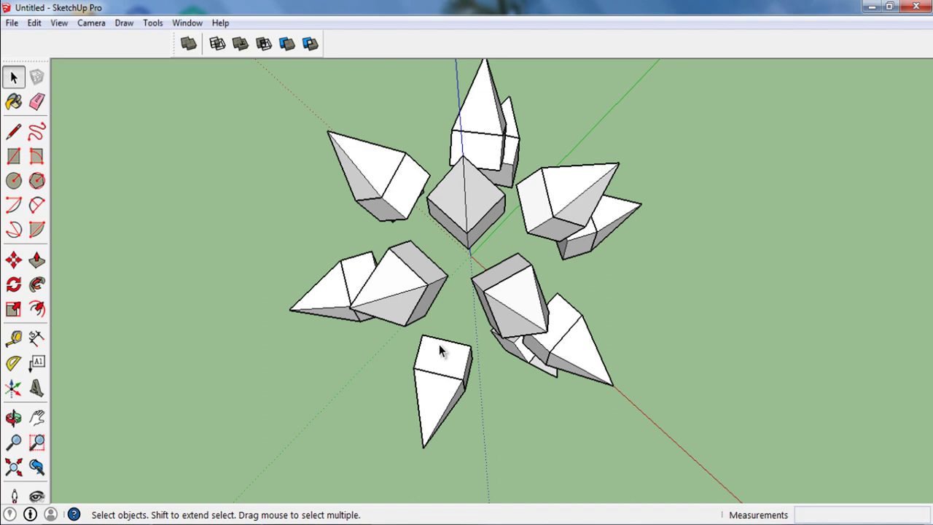
- Rotate-copy the selected spike 72° about the centre from the red axis
mouse_move(438, 351)
middle_mouse_down()
mouse_move(458, 254)
mouse_move(547, 422)
mouse_move(422, 375)
mouse_move(440, 334)
middle_mouse_up()
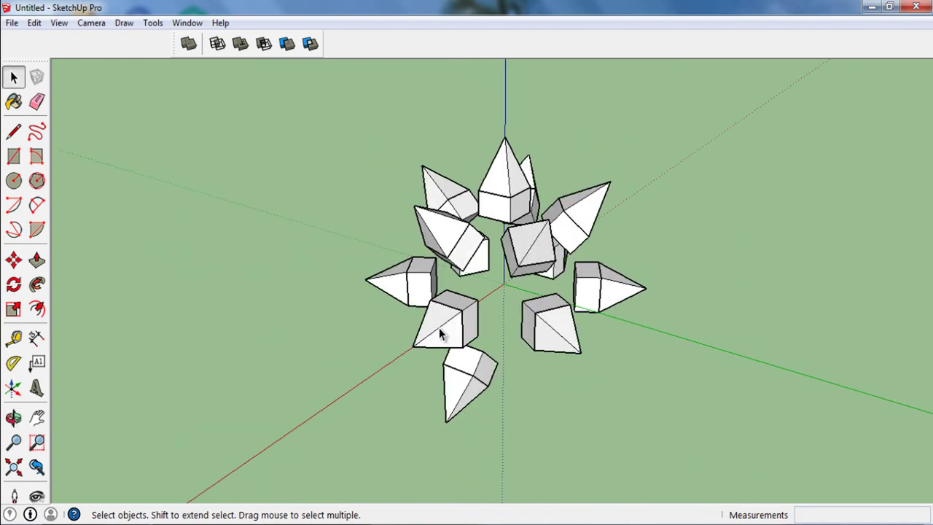
left_click(15, 291)
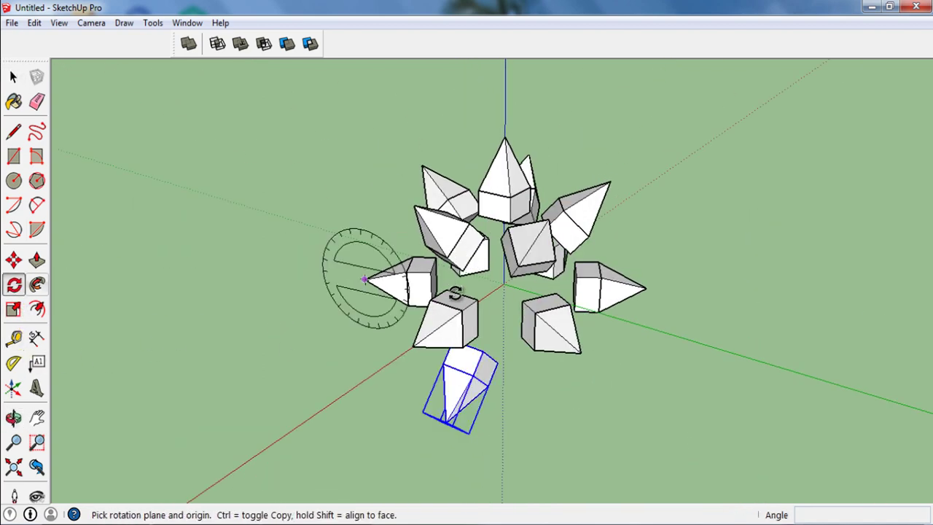
left_click(362, 382)
type("72")
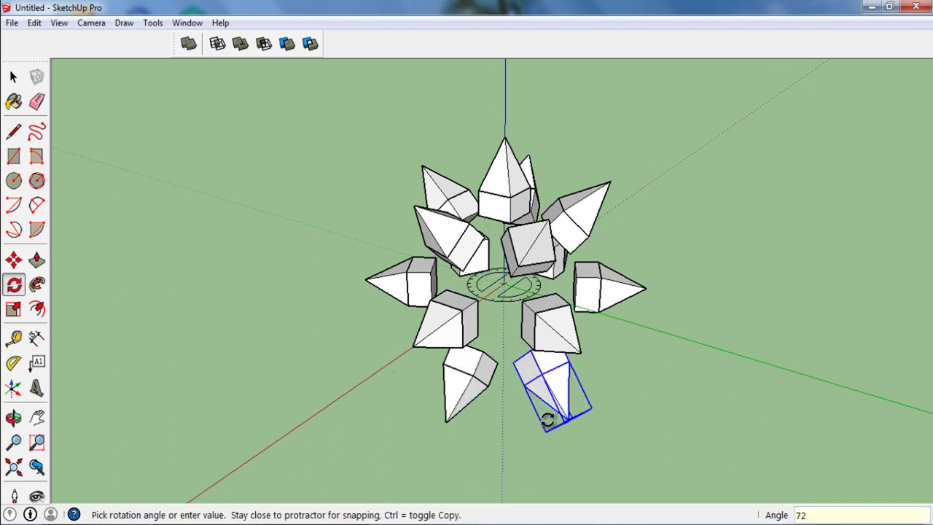
left_click(546, 416)
mouse_move(546, 416)
middle_mouse_down()
mouse_move(427, 454)
mouse_move(522, 428)
mouse_move(447, 416)
middle_mouse_up()
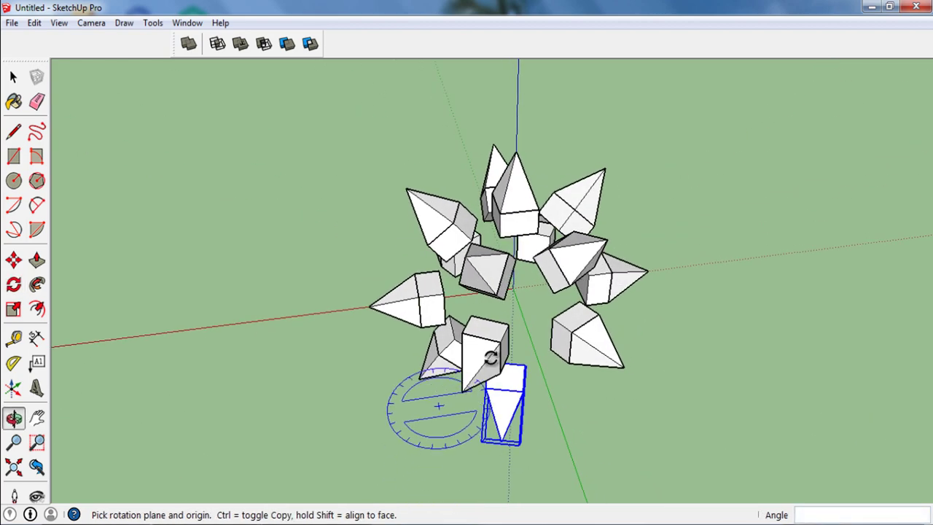
left_click(511, 290)
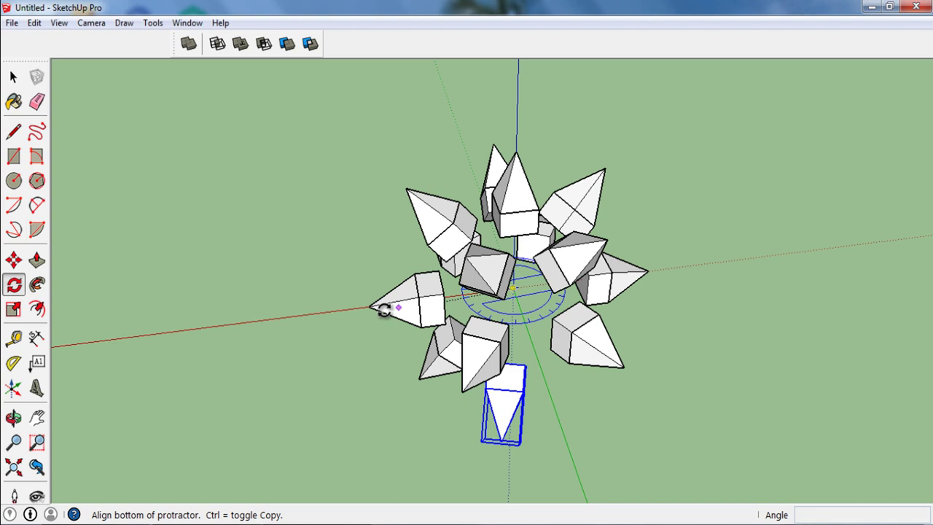
left_click(317, 314)
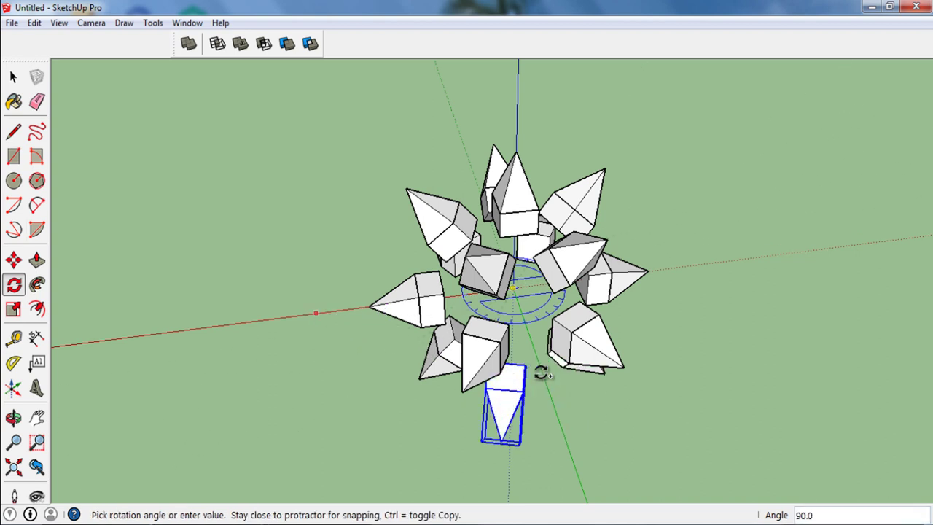
type("72")
key("Return")
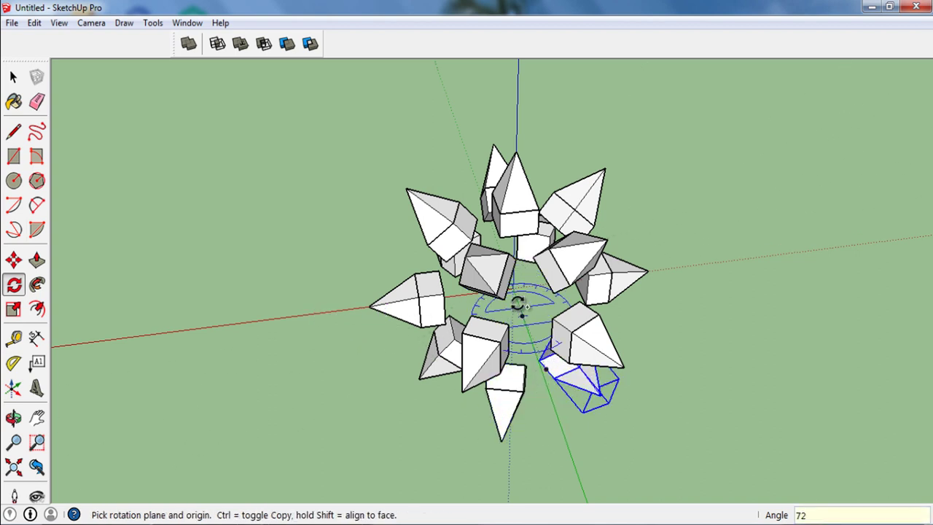
- Add one more 72° rotated spike copy around the model centre
middle_click_drag(503, 304, 512, 304)
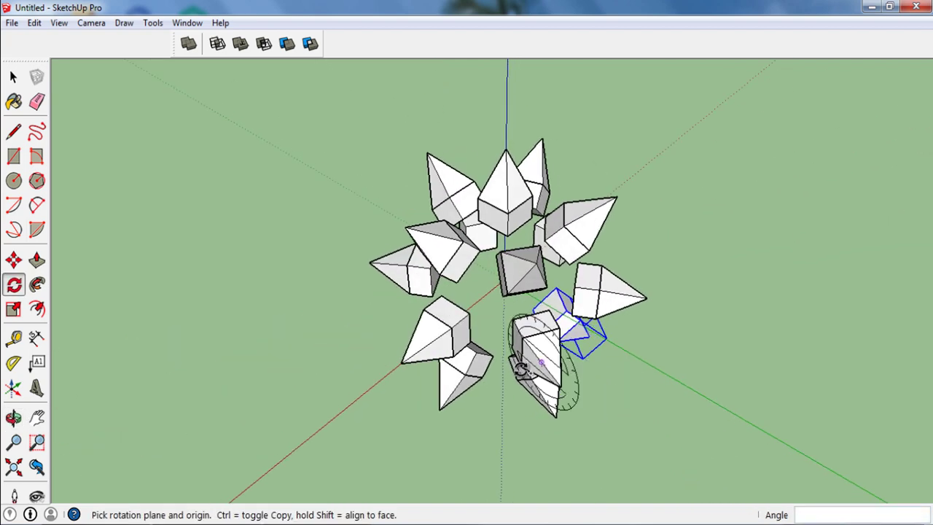
left_click(501, 279)
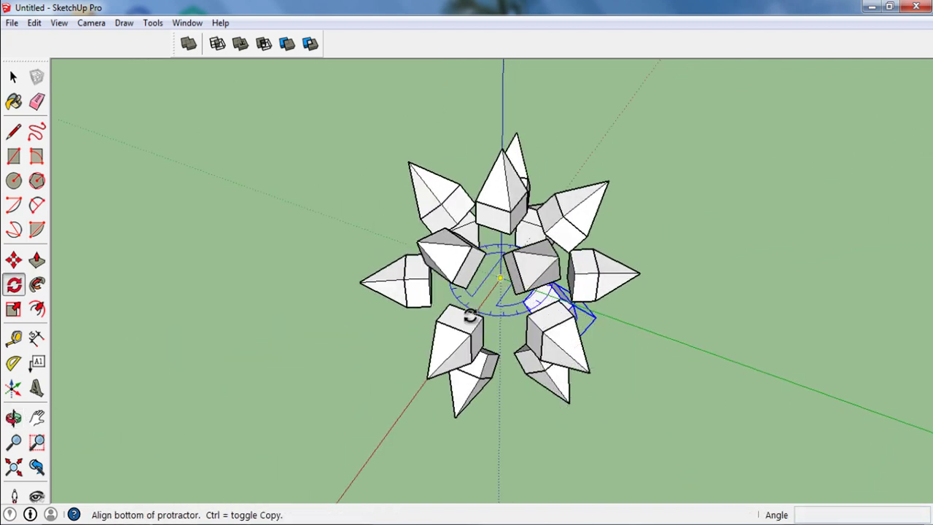
left_click(390, 428)
type("72")
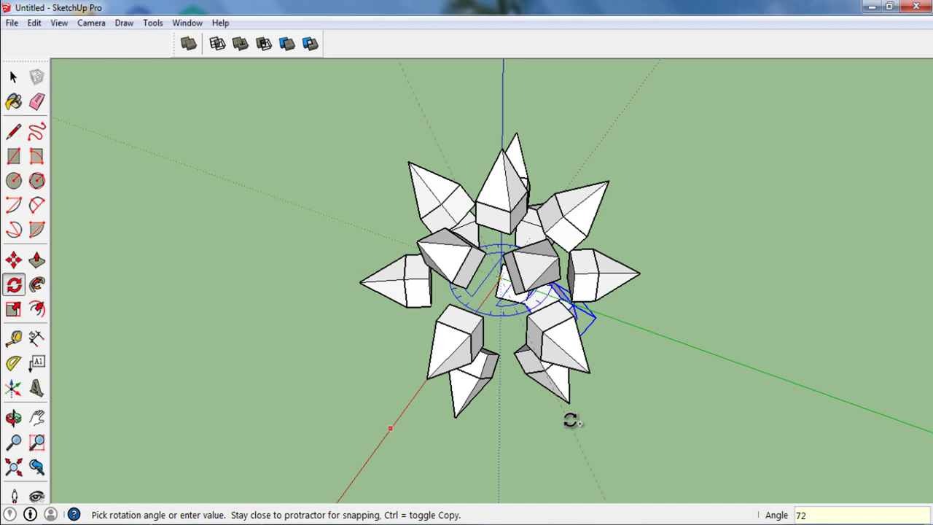
key("Return")
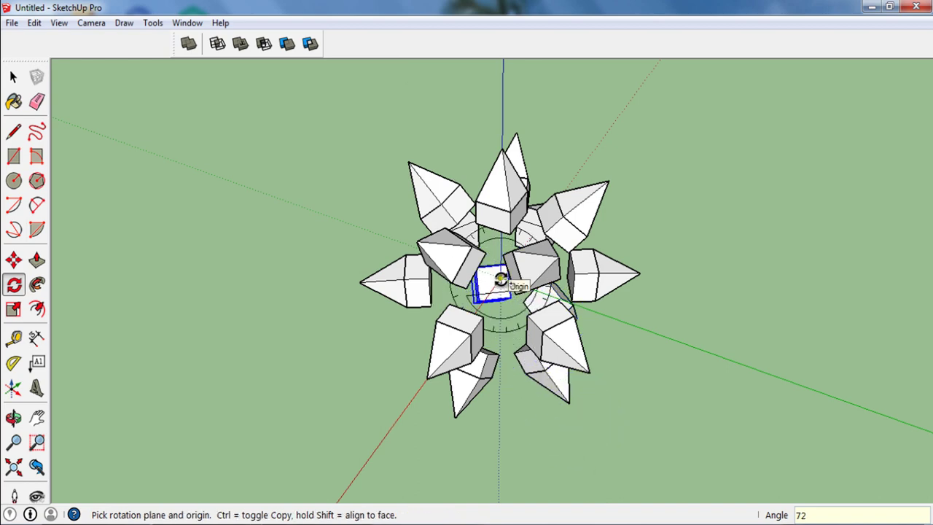
- Select another spike and bring up its context menu to hide it
middle_click_drag(500, 301, 510, 306)
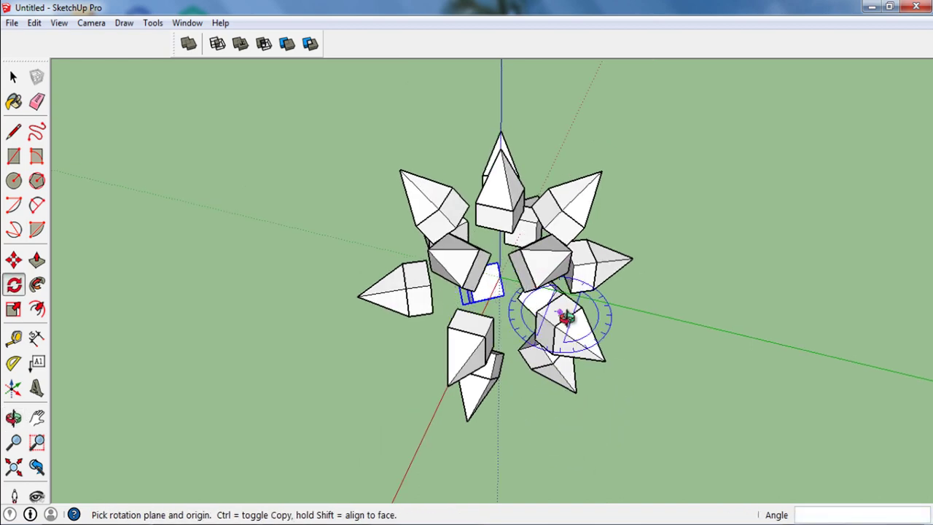
mouse_move(565, 315)
middle_mouse_down()
mouse_move(447, 370)
mouse_move(502, 293)
mouse_move(574, 394)
mouse_move(492, 389)
mouse_move(625, 356)
mouse_move(625, 337)
mouse_move(493, 416)
middle_mouse_up()
mouse_move(452, 387)
middle_mouse_down()
mouse_move(463, 406)
mouse_move(466, 398)
middle_mouse_up()
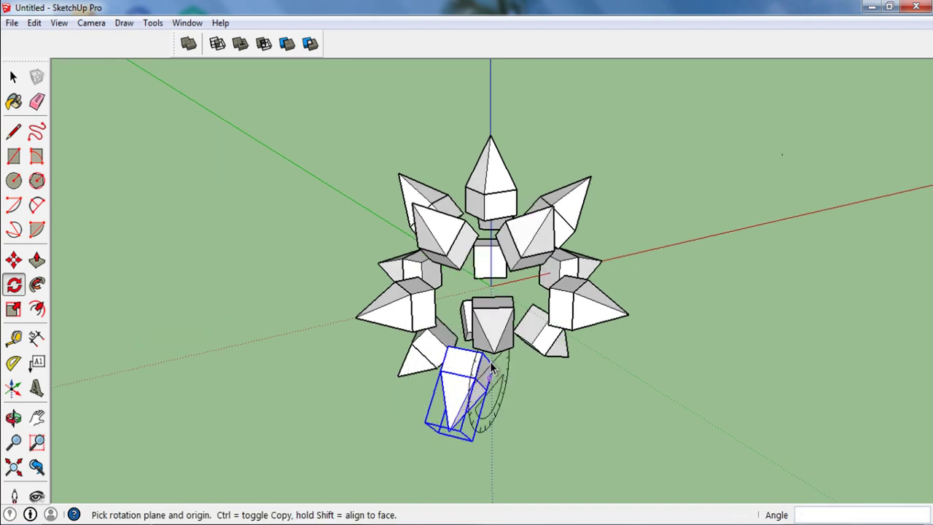
key("space")
left_click(491, 332)
right_click(495, 331)
- Hide the selected spike, then window-select most of the other spikes and hide them
left_click(558, 219)
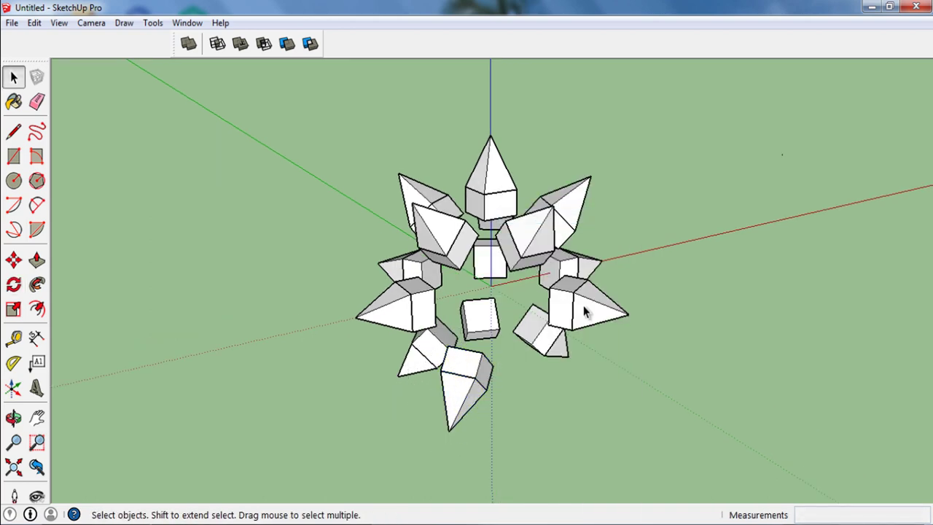
mouse_move(587, 314)
middle_mouse_down()
mouse_move(561, 310)
mouse_move(625, 324)
middle_mouse_up()
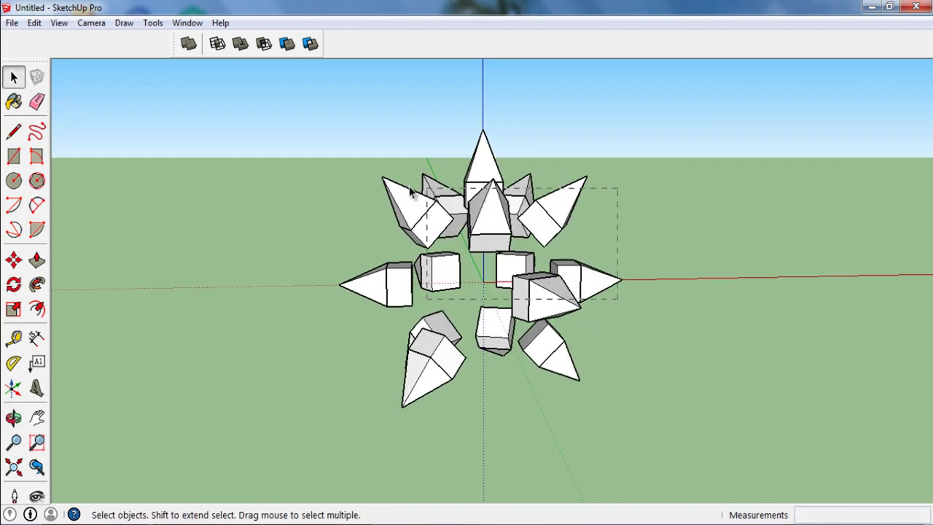
left_click_drag(618, 298, 411, 191)
right_click(483, 209)
left_click(522, 251)
mouse_move(522, 251)
middle_mouse_down()
mouse_move(484, 437)
mouse_move(425, 408)
mouse_move(425, 350)
middle_mouse_up()
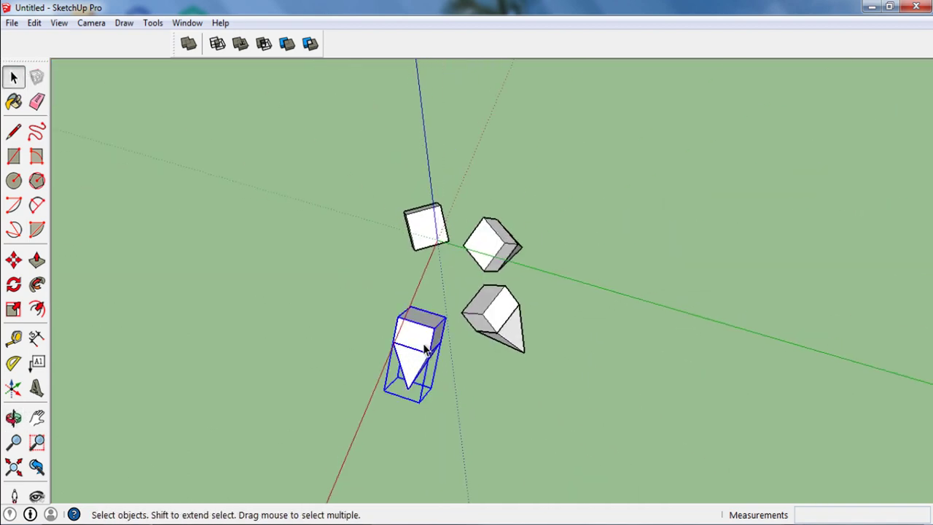
- Rotate-copy the remaining lower spike by 72°
left_click(13, 286)
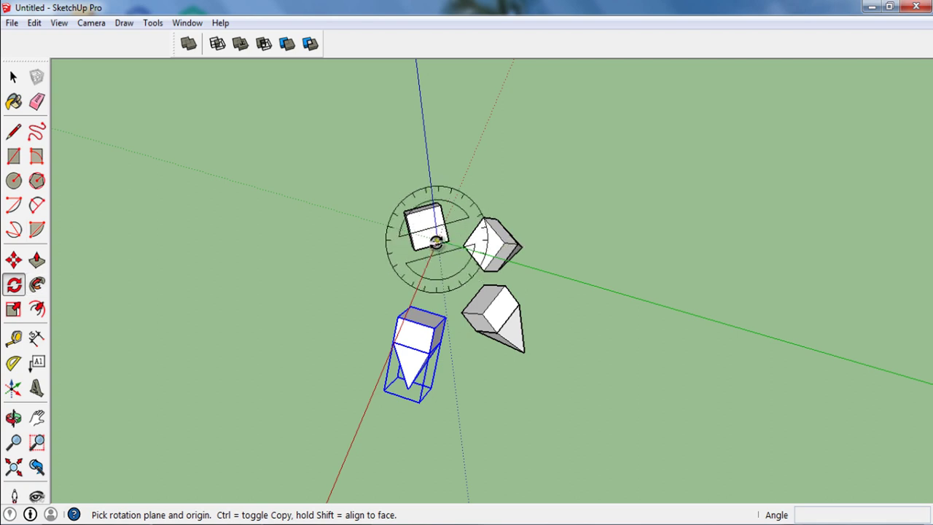
middle_click_drag(439, 253, 479, 392)
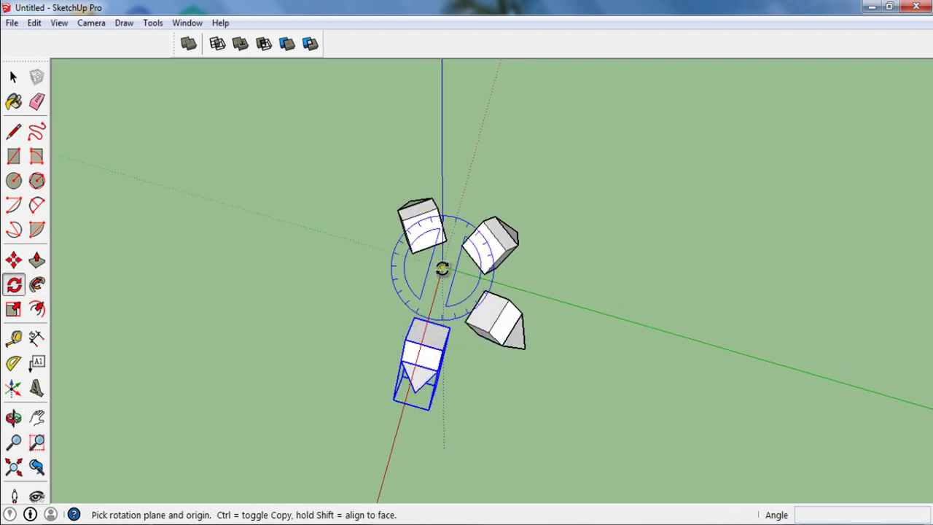
left_click(400, 418)
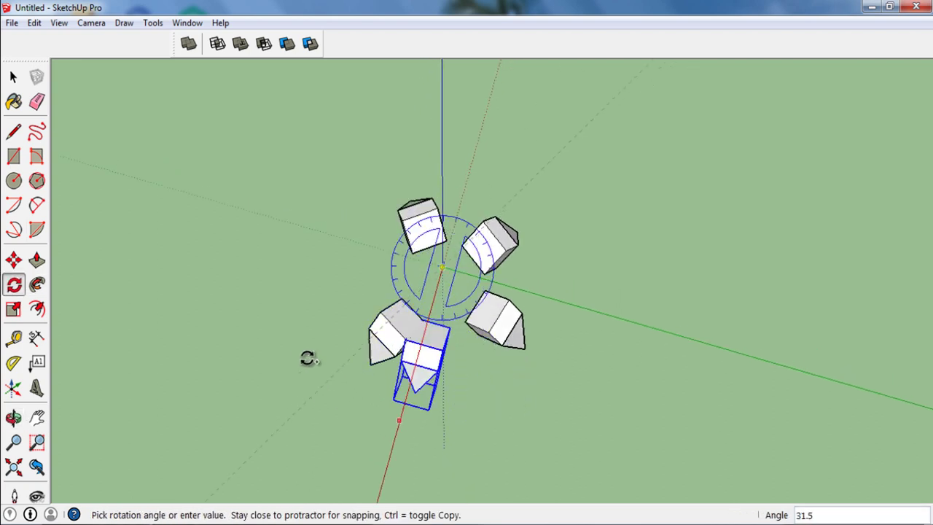
type("2")
key("Return")
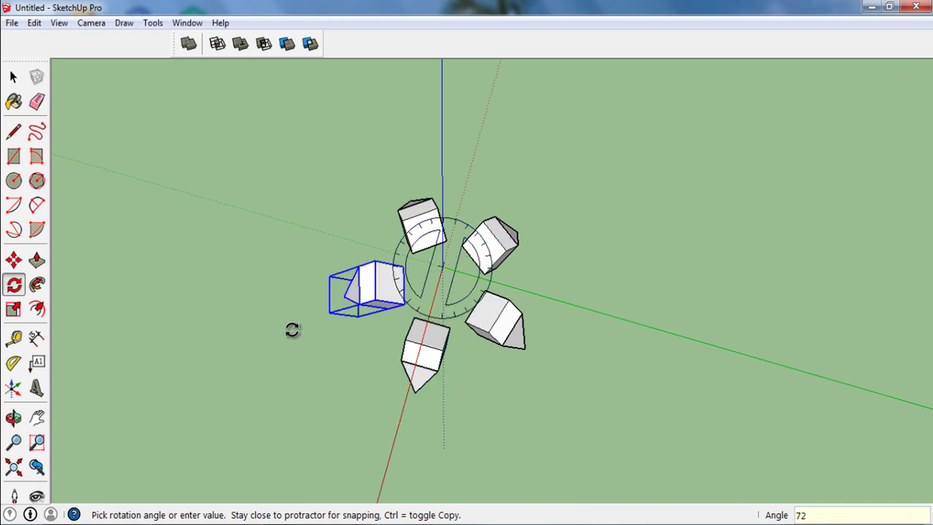
key("space")
middle_click_drag(443, 369, 453, 286)
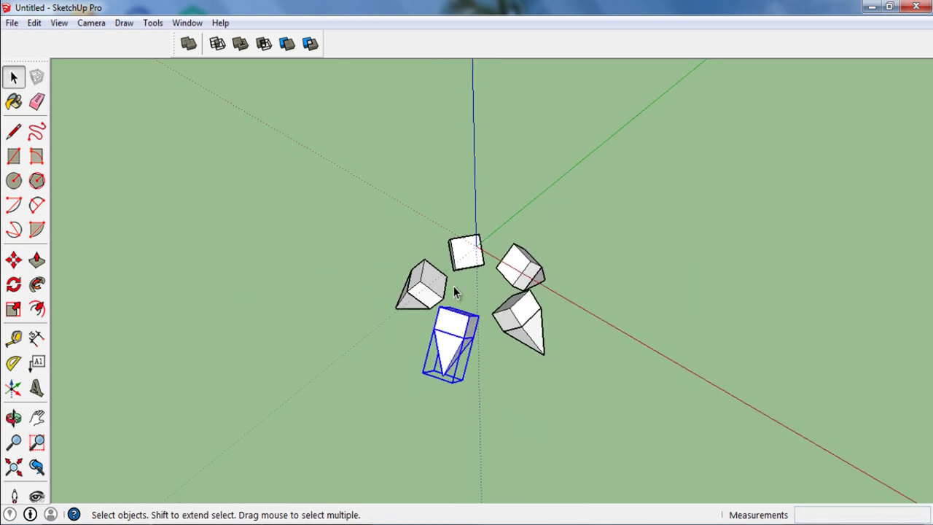
left_click(32, 24)
- Unhide everything, then make the entire spiked sphere a single component
left_click(255, 264)
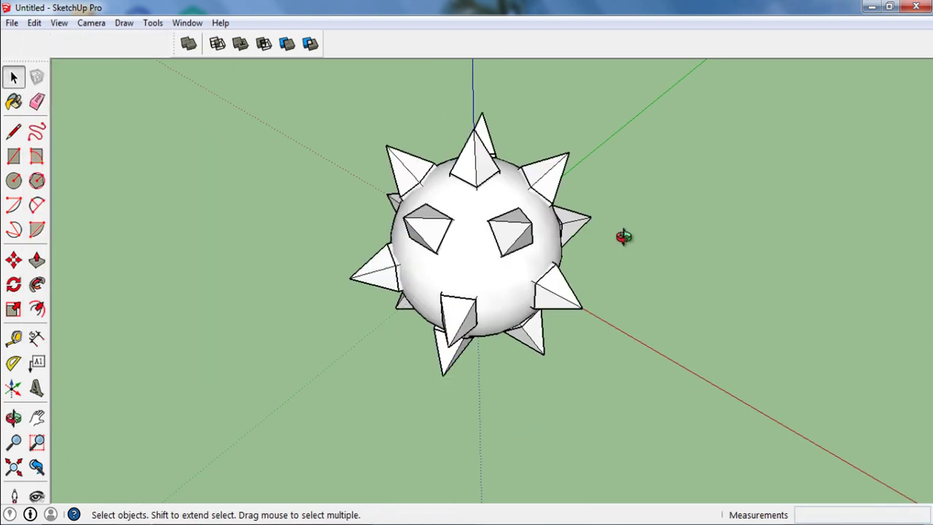
mouse_move(625, 233)
middle_mouse_down()
mouse_move(479, 323)
mouse_move(531, 301)
mouse_move(569, 317)
mouse_move(602, 381)
mouse_move(349, 283)
mouse_move(493, 348)
mouse_move(493, 329)
mouse_move(430, 348)
mouse_move(498, 358)
middle_mouse_up()
scroll(493, 329, "up", 4)
middle_click_drag(524, 316, 634, 455)
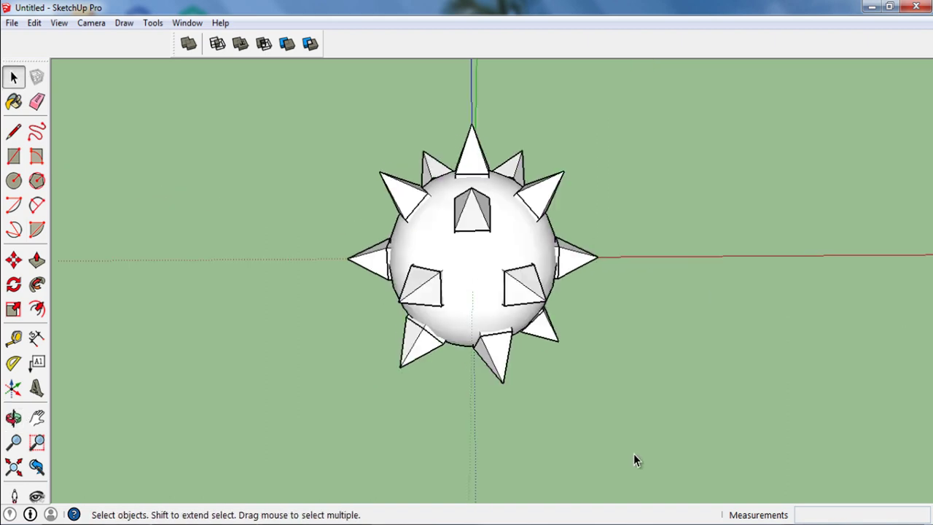
left_click_drag(319, 95, 321, 99)
key("g")
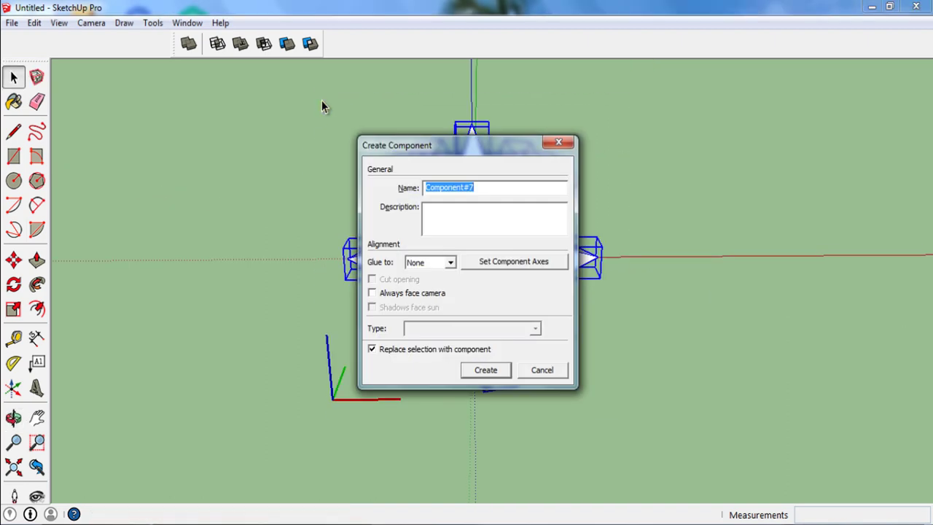
key("Return")
- Move the spiked-sphere component 4000 mm straight up along the blue axis
middle_click_drag(321, 100, 442, 127)
scroll(478, 333, "up", 3)
scroll(479, 333, "up", 2)
middle_click_drag(479, 333, 473, 299)
key("m")
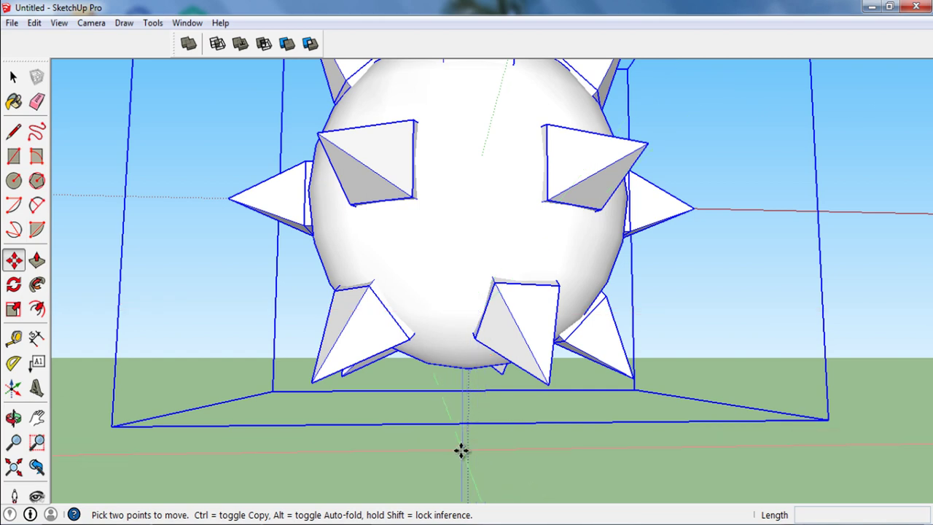
scroll(461, 451, "down", 2)
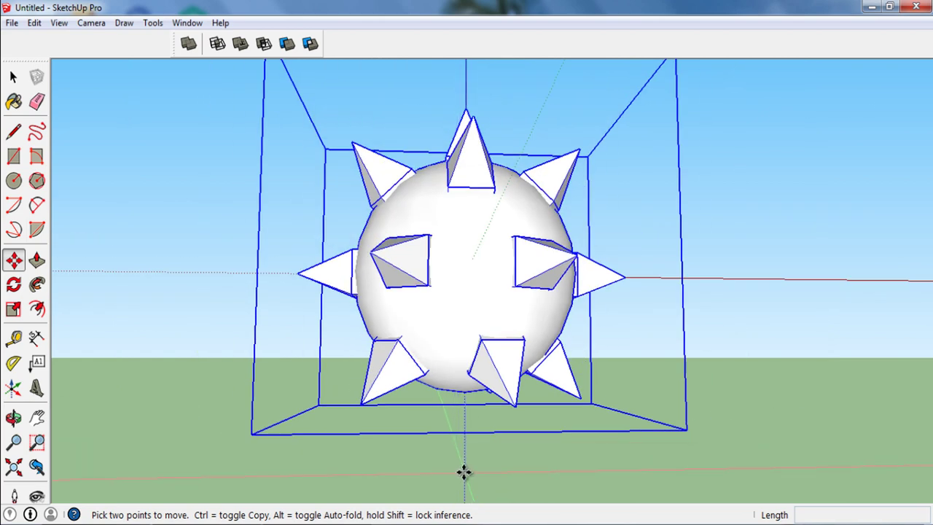
left_click(463, 472)
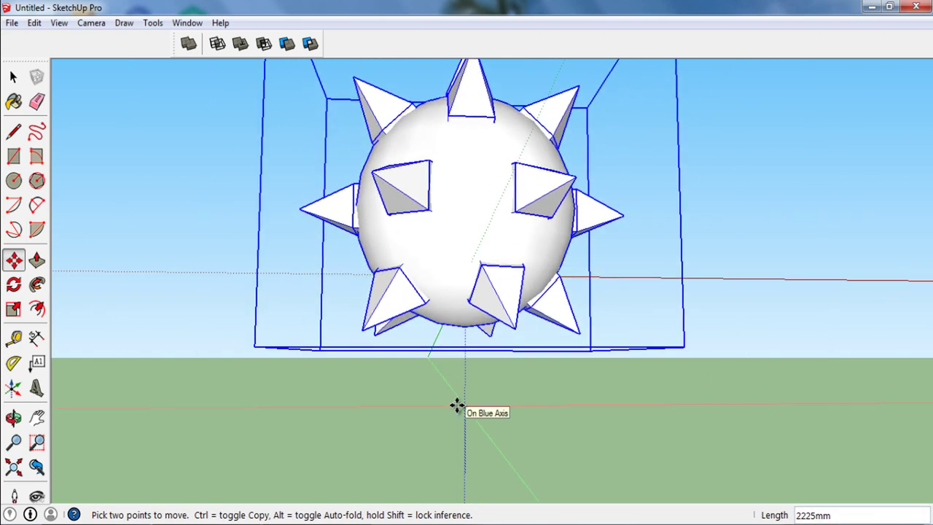
type("4000")
key("Return")
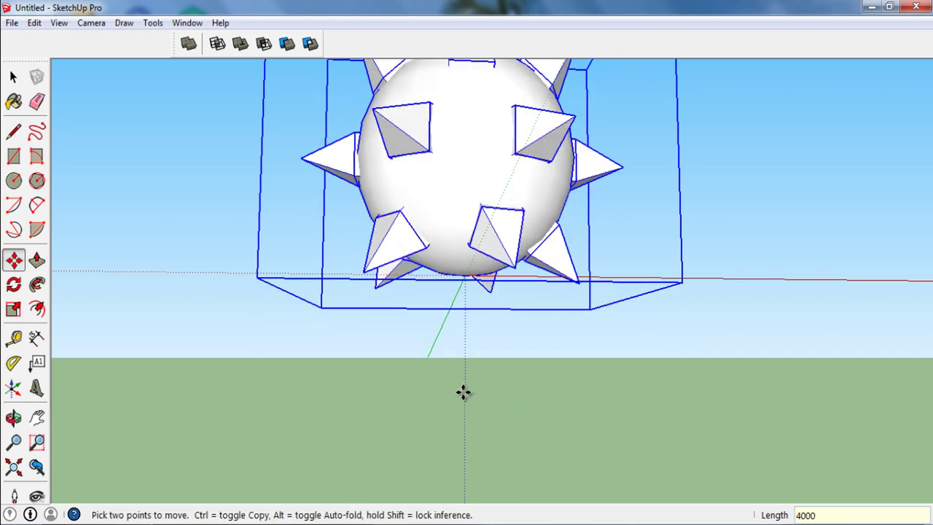
key("space")
mouse_move(462, 391)
middle_mouse_down()
mouse_move(506, 298)
mouse_move(443, 410)
mouse_move(541, 187)
middle_mouse_up()
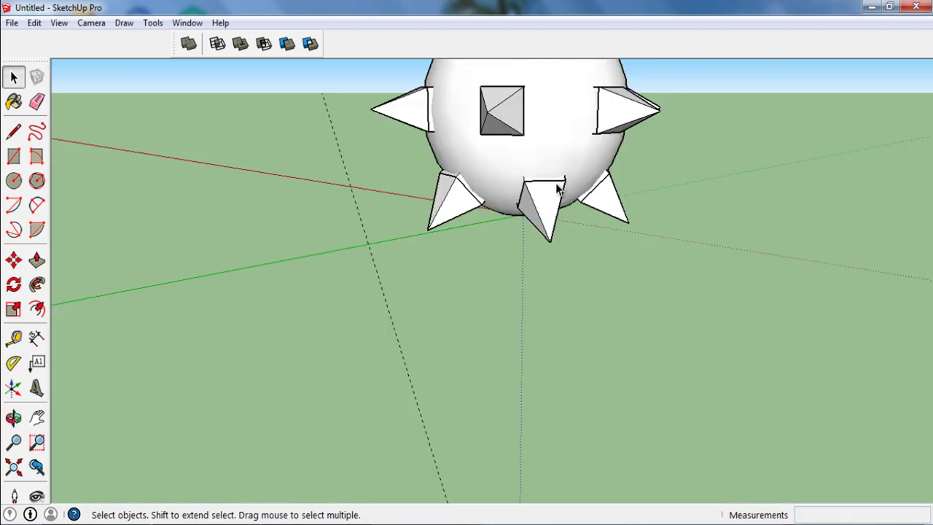
- Hide the spiked sphere and draw the small base circle for the shaft
right_click(541, 187)
left_click(561, 208)
key("c")
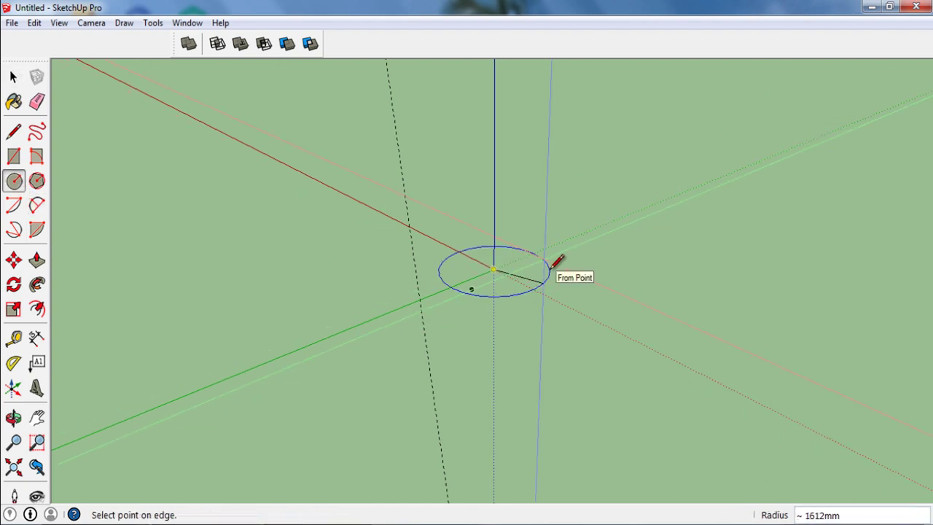
key("Return")
key("space")
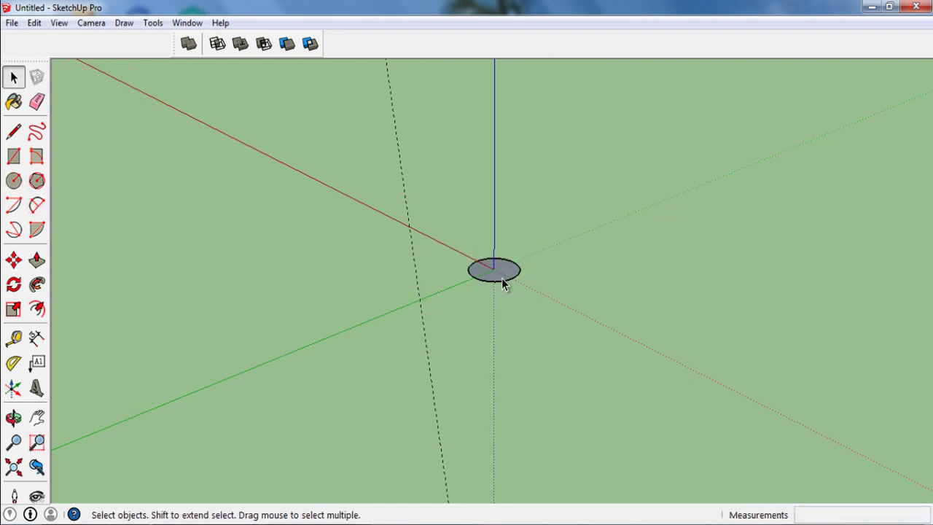
- Push/Pull the circle 25000 mm into a shaft and make it a component
key("p")
left_click(493, 278)
type("25000")
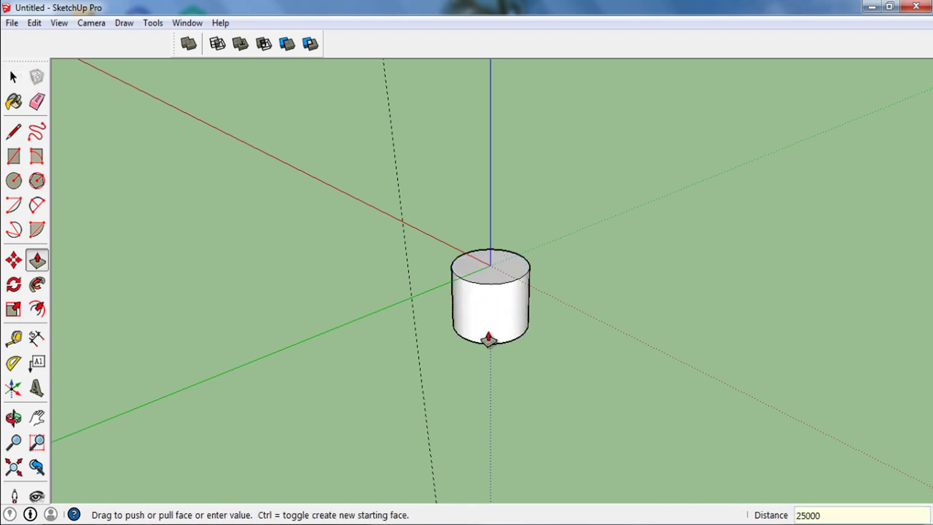
key("Return")
key("space")
triple_click(489, 331)
key("g")
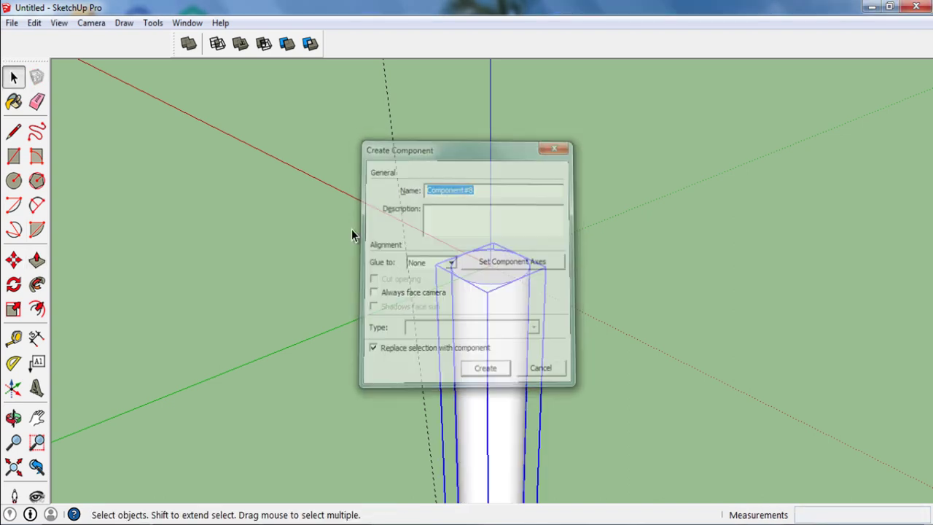
key("Return")
- Unhide all to restore the spiked sphere, then zoom out to a near-horizon view of the pole
left_click(34, 23)
mouse_move(59, 231)
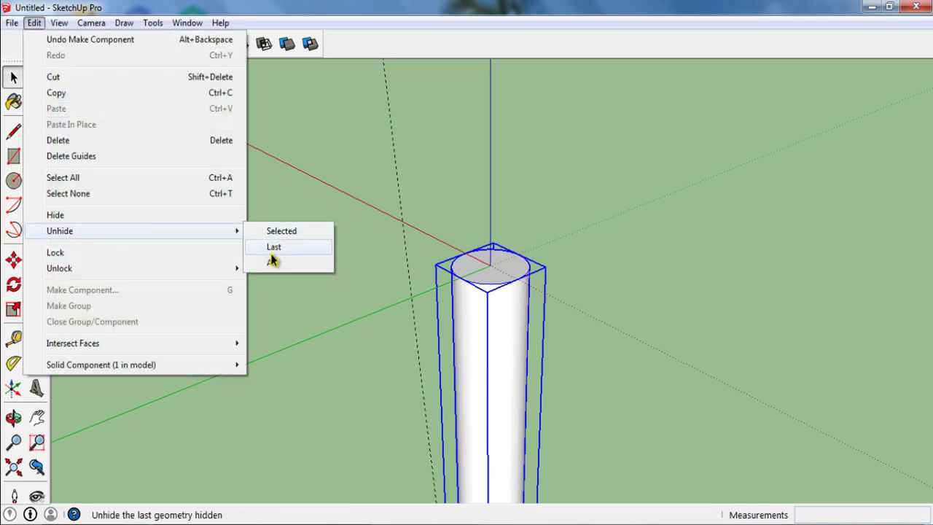
left_click(271, 264)
scroll(350, 171, "down", 3)
scroll(583, 267, "down", 2)
mouse_move(583, 267)
middle_mouse_down()
mouse_move(514, 310)
mouse_move(562, 367)
mouse_move(517, 287)
mouse_move(508, 301)
mouse_move(531, 350)
mouse_move(532, 318)
middle_mouse_up()
scroll(510, 306, "down", 2)
scroll(510, 318, "down", 1)
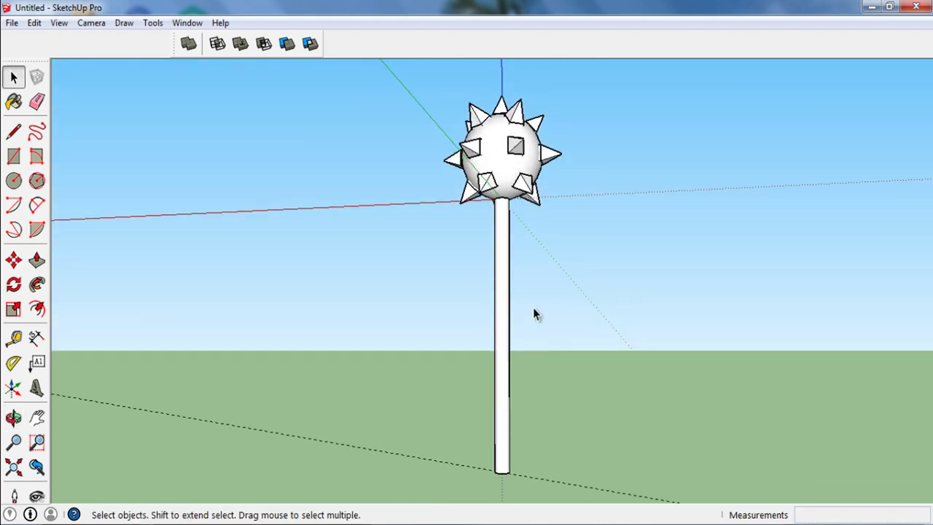
- Orbit and zoom to inspect the shaft's bottom face, starting then cancelling a circle
scroll(533, 307, "down", 1)
middle_click_drag(510, 433, 515, 375)
scroll(502, 438, "up", 3)
scroll(501, 437, "up", 2)
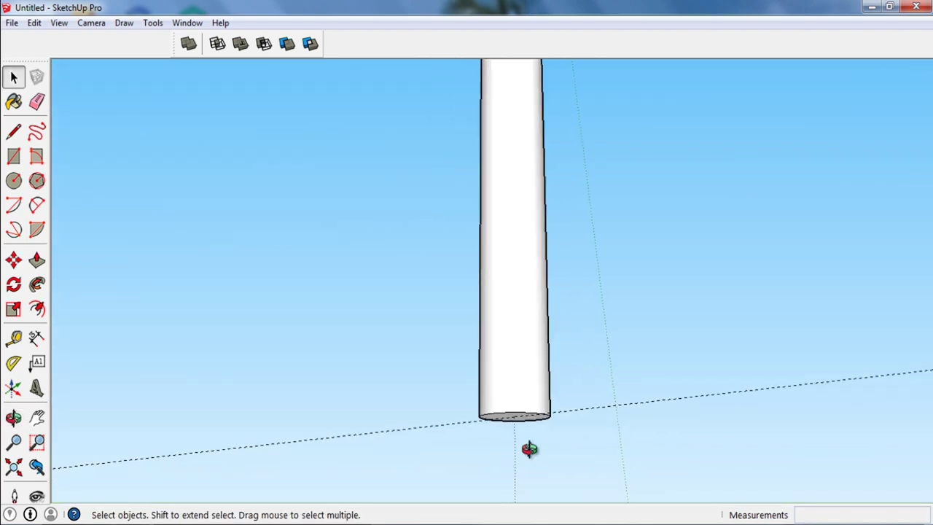
middle_click_drag(529, 447, 503, 322)
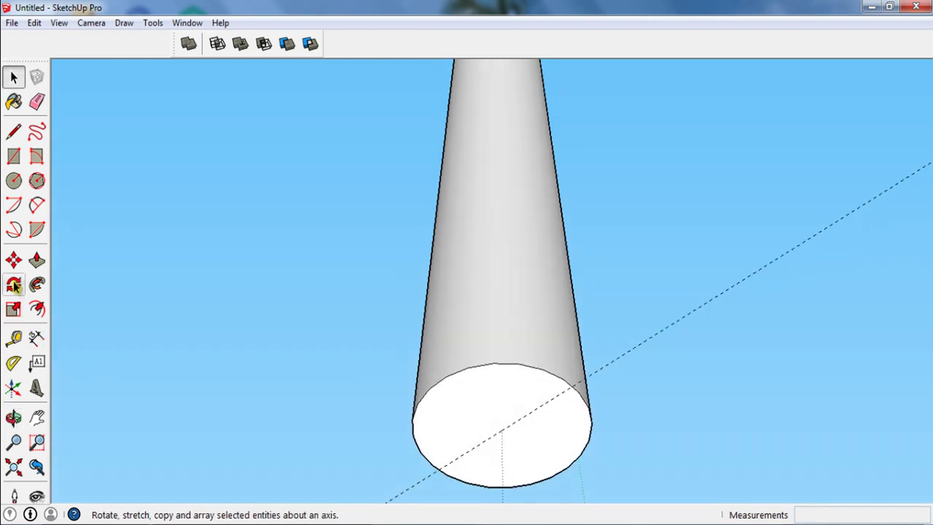
left_click(14, 182)
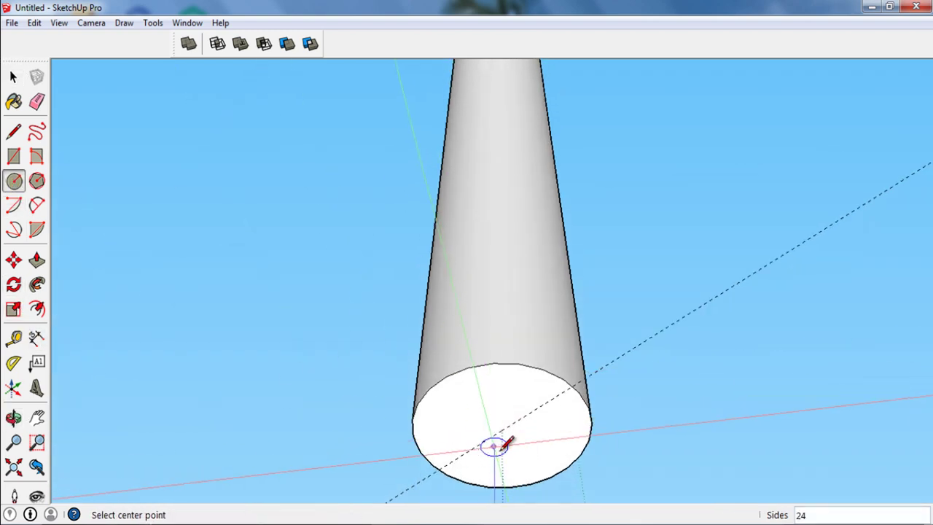
scroll(500, 448, "up", 2)
scroll(505, 394, "up", 1)
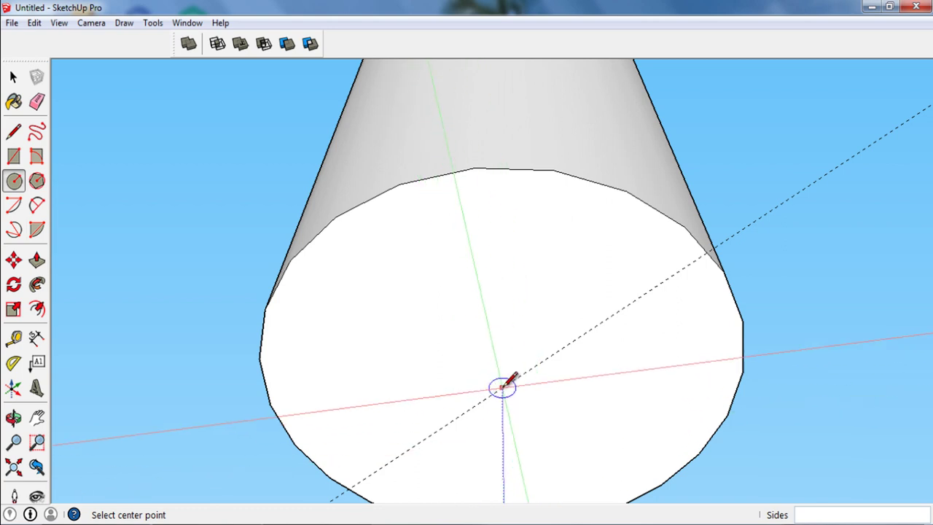
key("space")
scroll(473, 432, "down", 3)
mouse_move(456, 435)
middle_mouse_down()
mouse_move(533, 478)
mouse_move(512, 461)
middle_mouse_up()
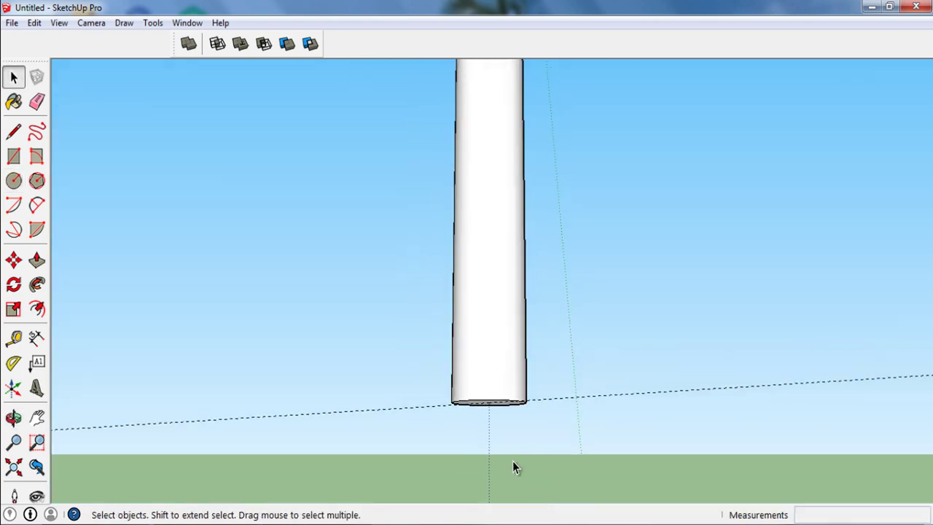
scroll(499, 467, "down", 2)
- Hide the spiked sphere and zoom in on the top of the pole
right_click(514, 150)
left_click(532, 175)
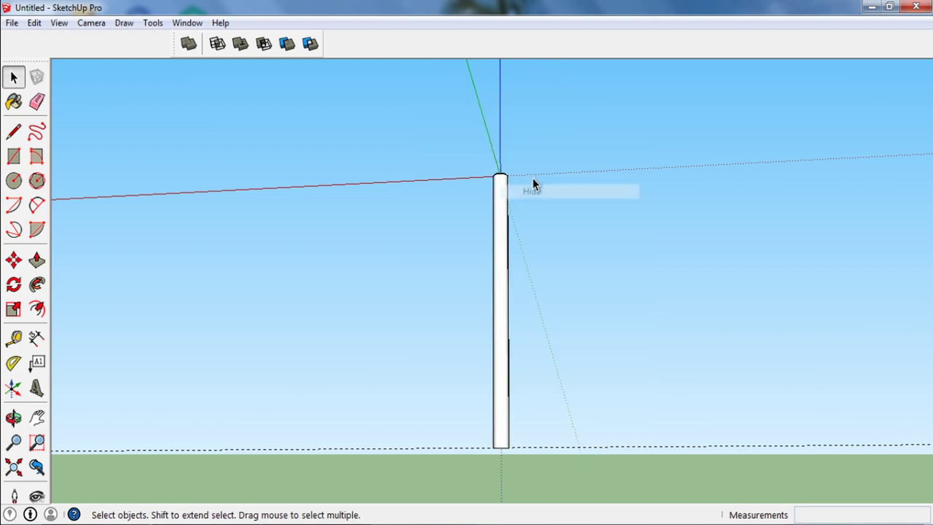
mouse_move(532, 178)
middle_mouse_down()
mouse_move(505, 197)
mouse_move(500, 312)
middle_mouse_up()
scroll(504, 193, "up", 3)
scroll(500, 169, "up", 2)
scroll(495, 164, "up", 3)
scroll(498, 179, "up", 3)
scroll(500, 313, "down", 1)
scroll(499, 270, "up", 2)
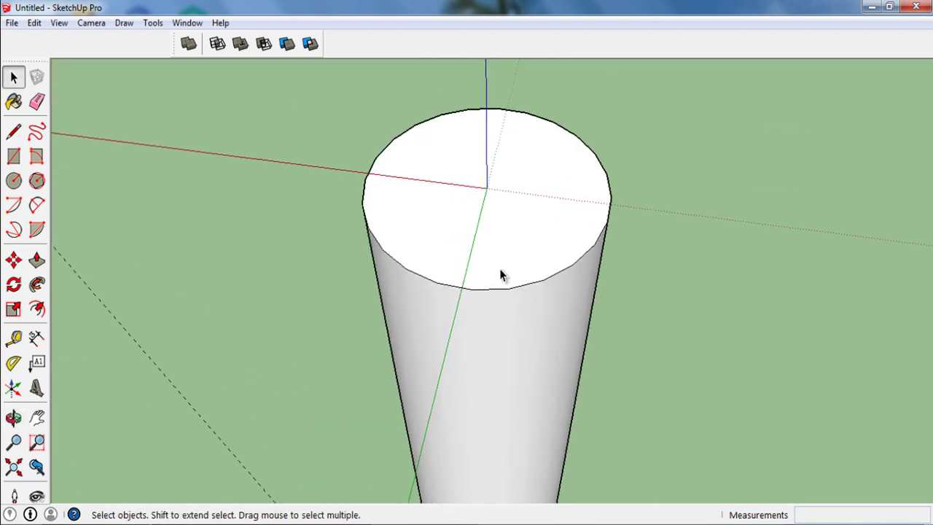
scroll(500, 273, "up", 2)
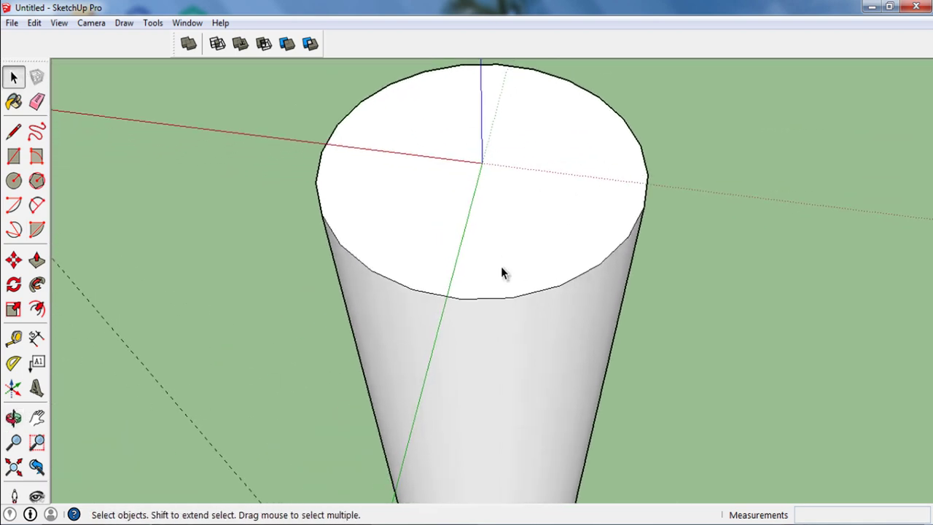
- Draw a circle on the shaft's top rim to form a new top face
left_click(14, 180)
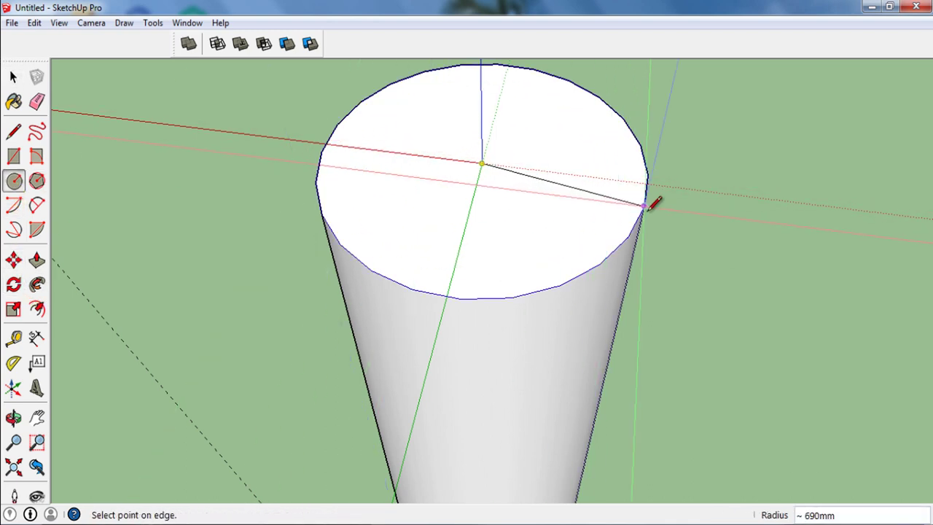
left_click(646, 182)
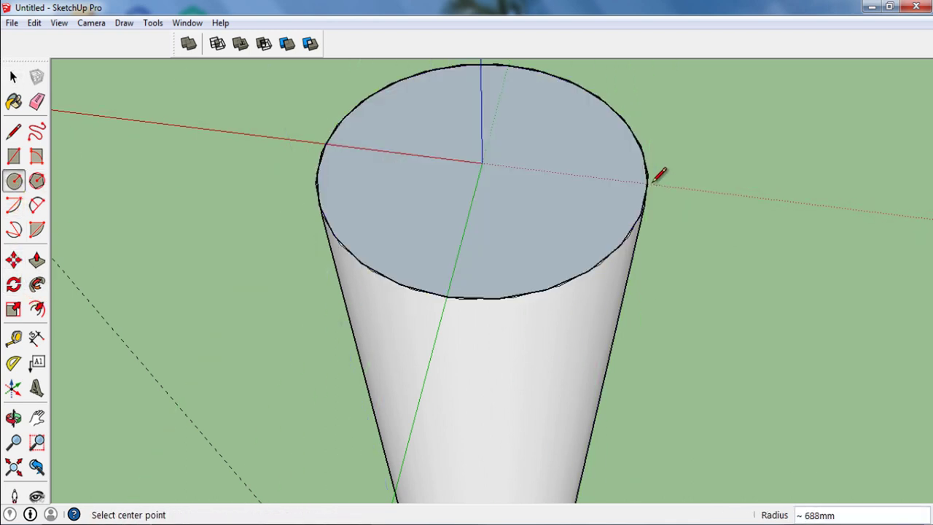
key("space")
left_click(577, 215)
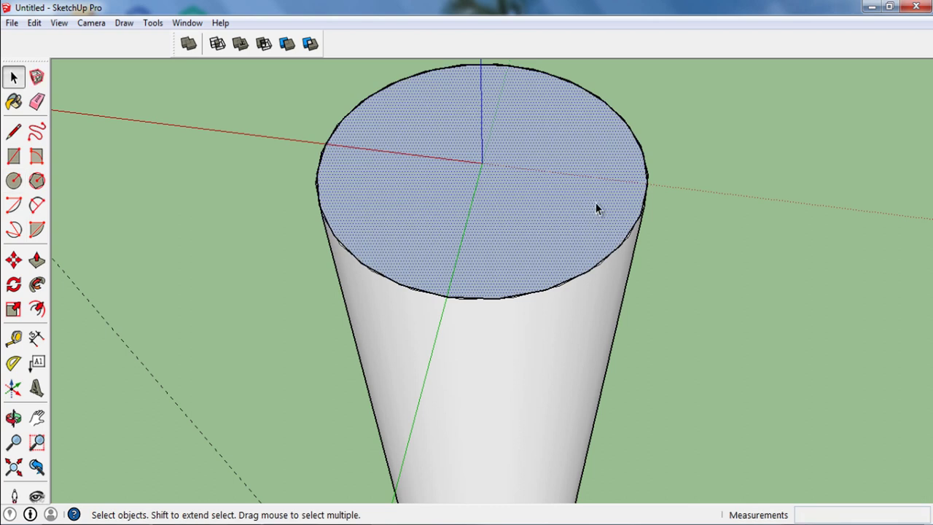
left_click(219, 204)
- Draw a 900 mm-radius circle centred on the shaft top and select the ring face
left_click(14, 185)
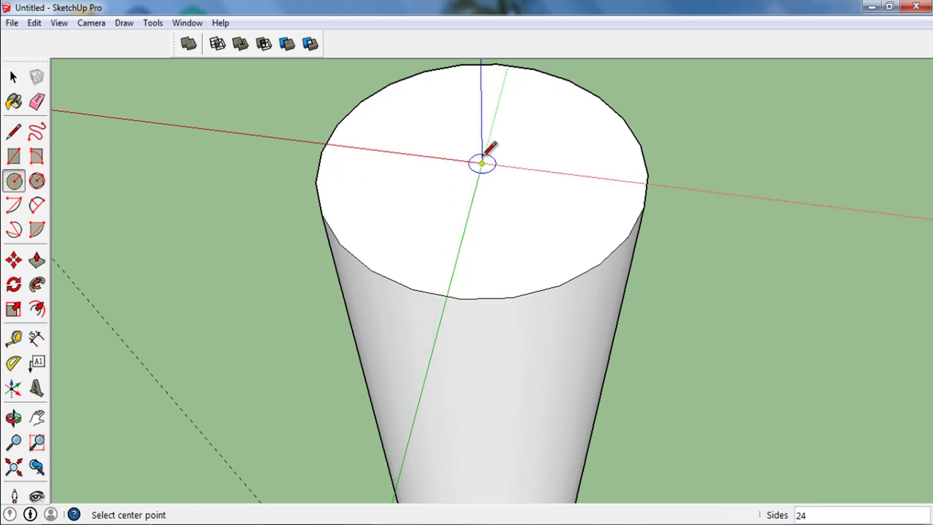
left_click(482, 163)
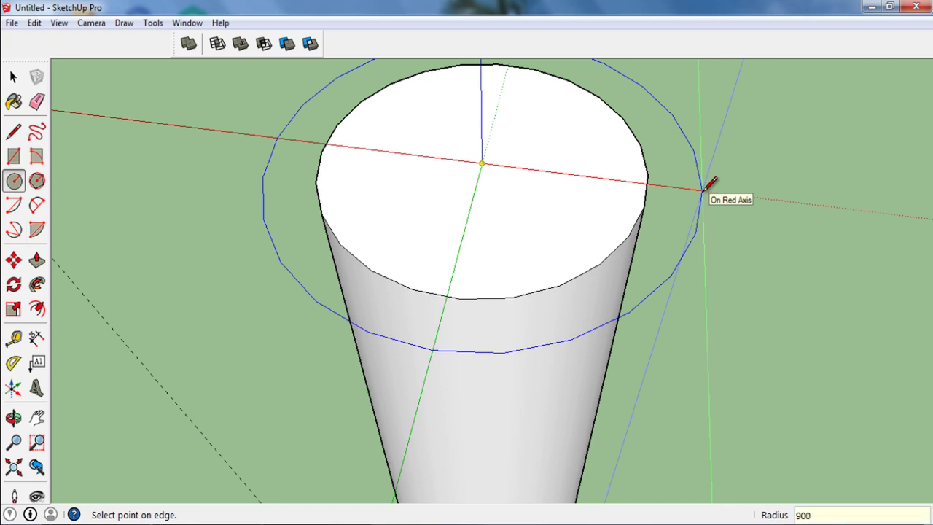
left_click(703, 190)
key("space")
left_click(649, 243)
- Push/Pull the ring face up 300 mm to form the collar
key("p")
left_click(648, 245)
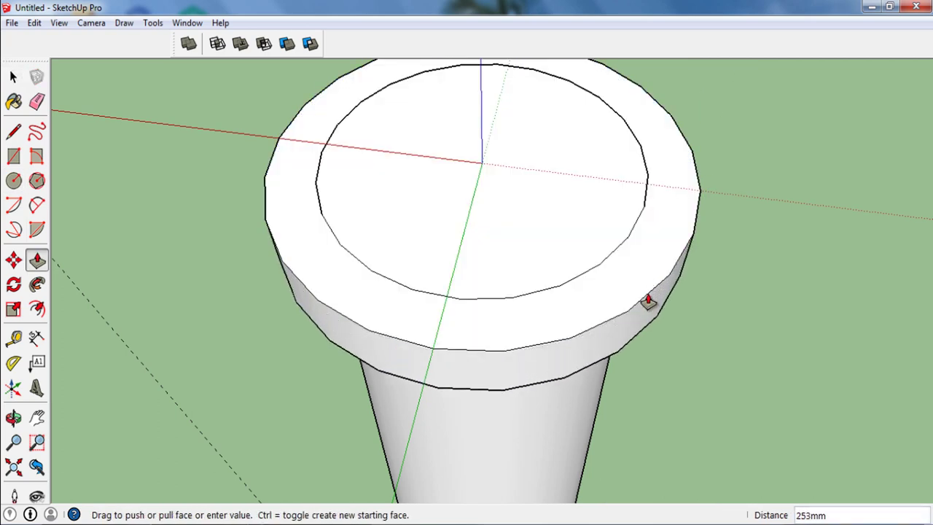
mouse_move(647, 300)
middle_mouse_down()
mouse_move(637, 237)
mouse_move(635, 264)
middle_mouse_up()
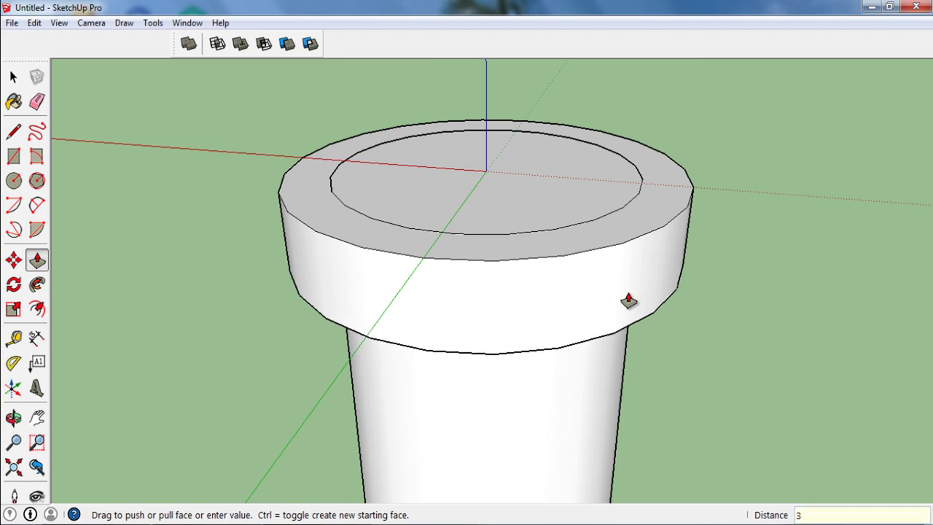
type("00")
key("Return")
key("space")
middle_click_drag(629, 297, 599, 210)
- Push the disc's underside up 100 mm to make it thinner
scroll(600, 211, "down", 3)
scroll(590, 200, "down", 2)
scroll(583, 193, "down", 2)
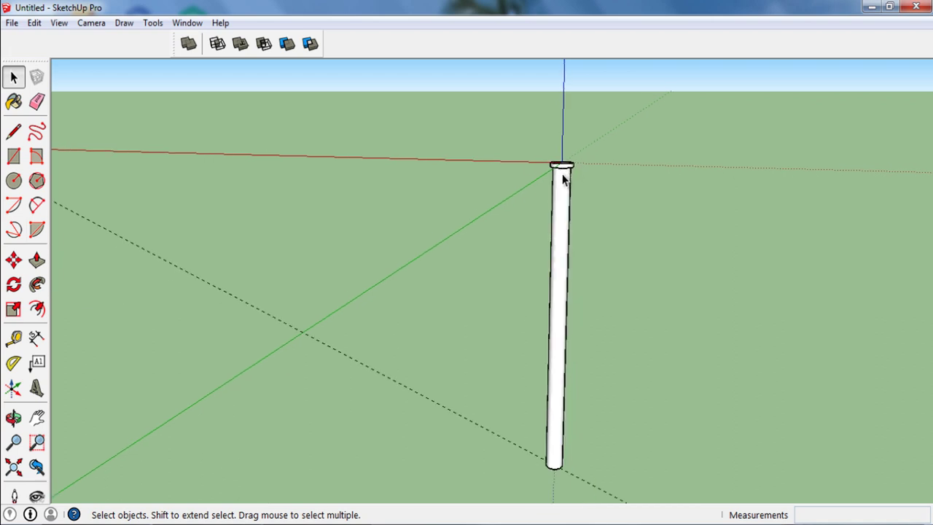
scroll(573, 185, "up", 1)
scroll(580, 156, "up", 1)
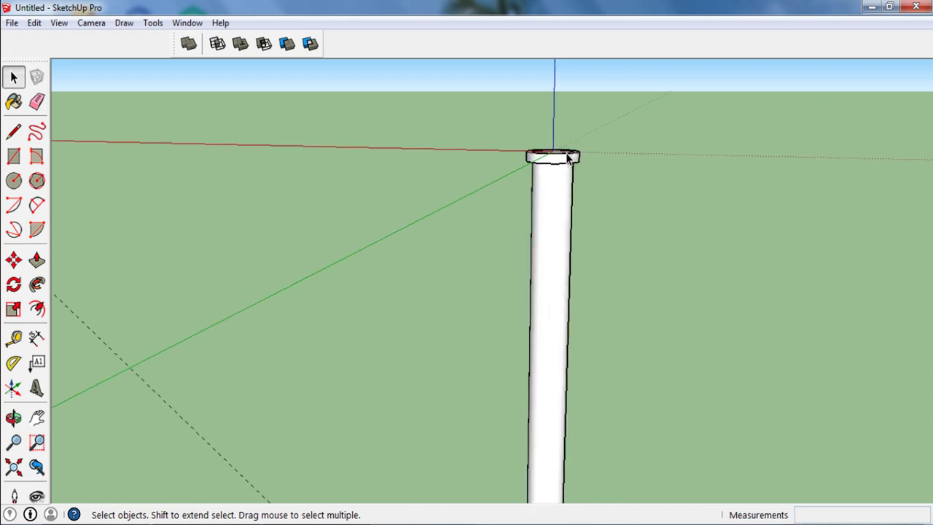
scroll(562, 177, "up", 3)
scroll(558, 160, "up", 2)
mouse_move(558, 160)
middle_mouse_down()
mouse_move(558, 104)
mouse_move(566, 120)
middle_mouse_up()
left_click(565, 121)
key("p")
left_click(565, 116)
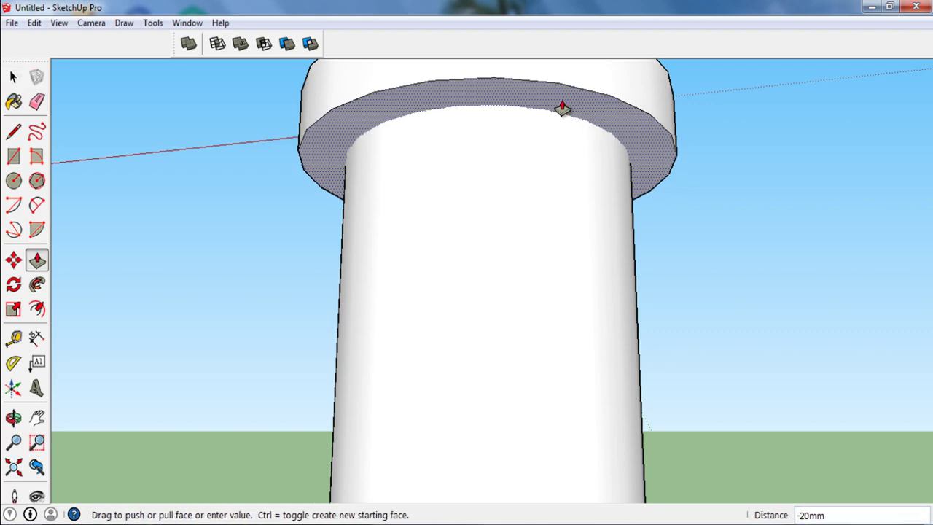
type("0")
key("Return")
- Turn the whole disc into its own component
scroll(576, 197, "down", 3)
mouse_move(576, 198)
middle_mouse_down()
mouse_move(562, 277)
mouse_move(559, 244)
middle_mouse_up()
key("space")
scroll(561, 237, "up", 2)
left_click(556, 277)
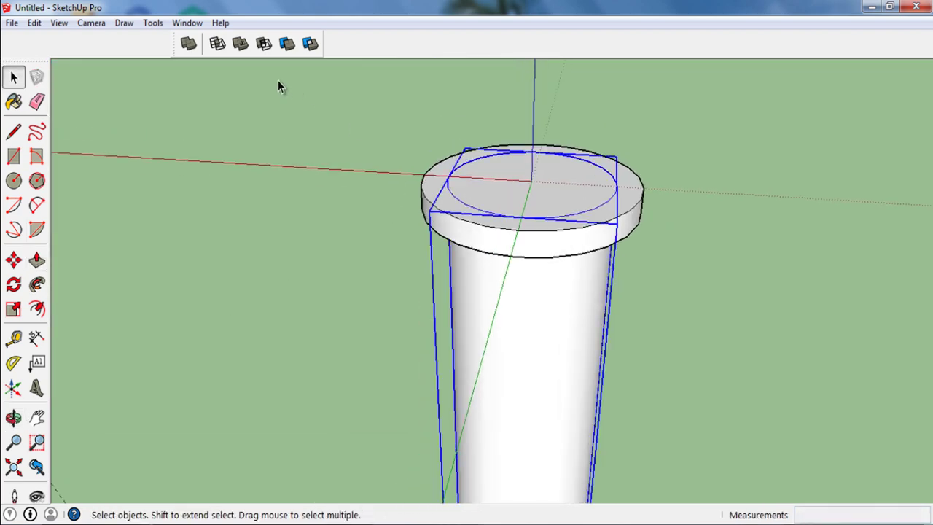
triple_click(635, 215)
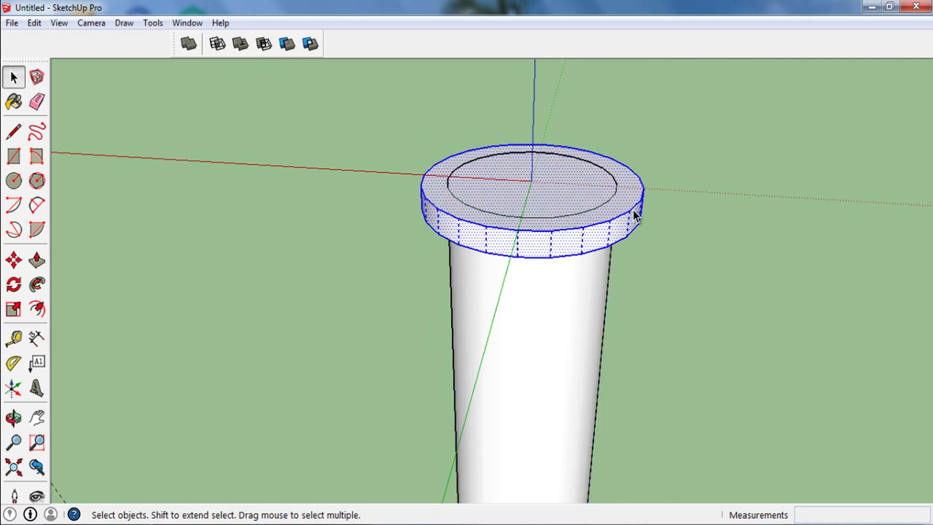
key("g")
key("Return")
- Trim the disc against the shaft with Solid Tools Trim
left_click(572, 346)
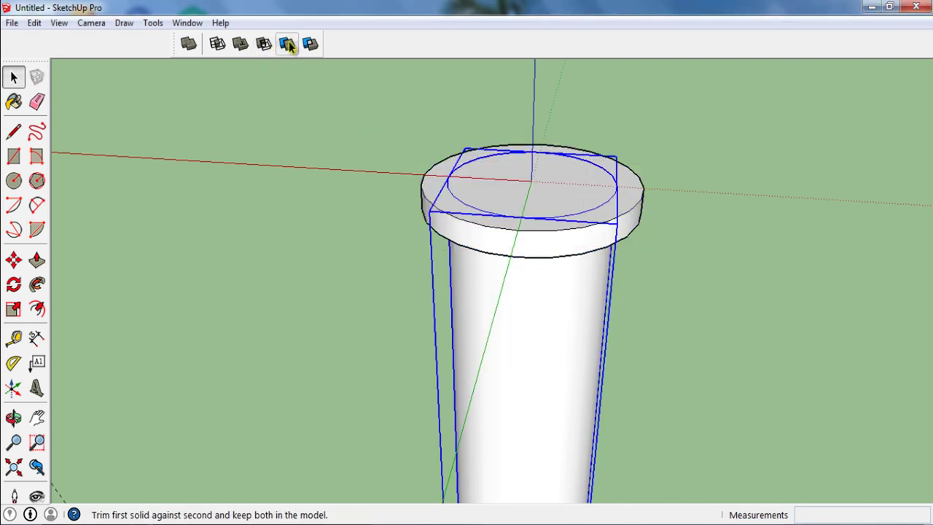
left_click(287, 45)
left_click(550, 244)
key("space")
middle_click_drag(559, 313, 501, 184)
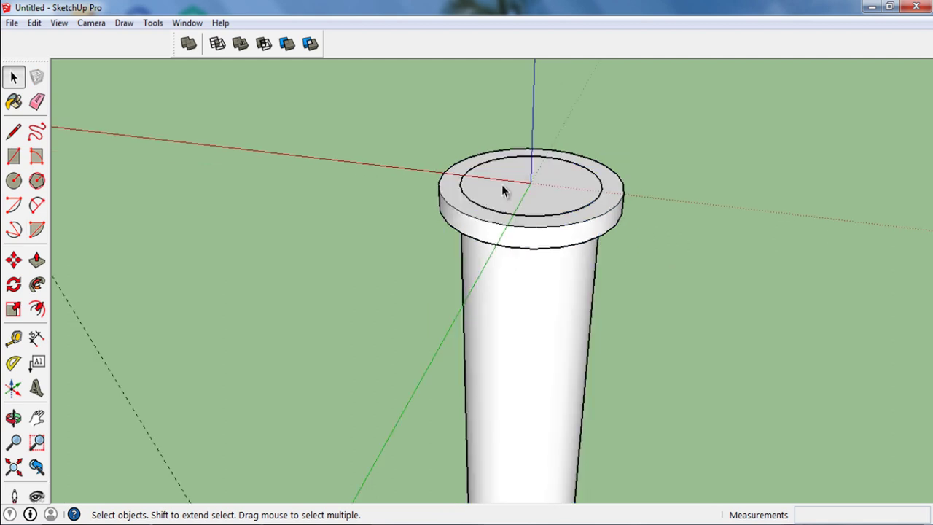
- Copy the cap ring 500 mm down the shaft
scroll(532, 245, "up", 3)
left_click(532, 248)
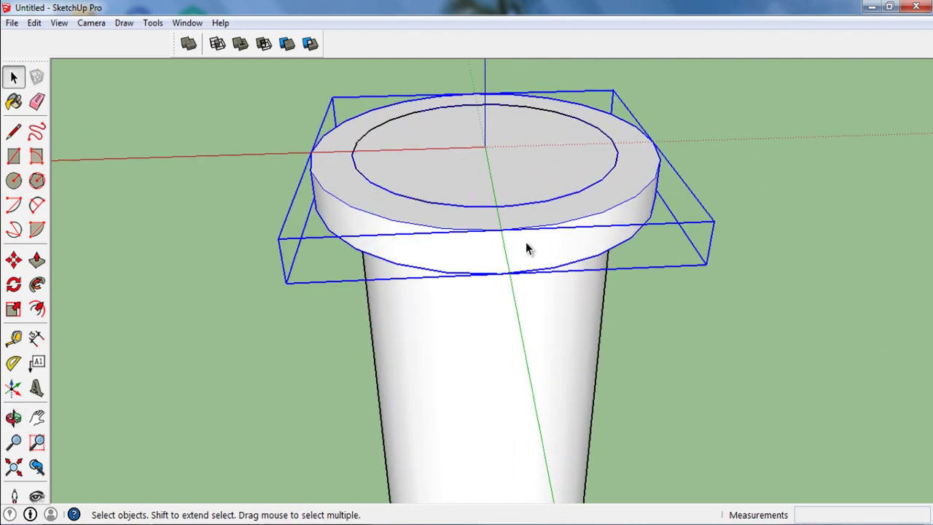
mouse_move(533, 241)
middle_mouse_down()
mouse_move(541, 243)
mouse_move(514, 264)
mouse_move(480, 134)
middle_mouse_up()
scroll(525, 219, "down", 3)
scroll(515, 204, "down", 2)
scroll(525, 272, "down", 3)
scroll(526, 274, "up", 4)
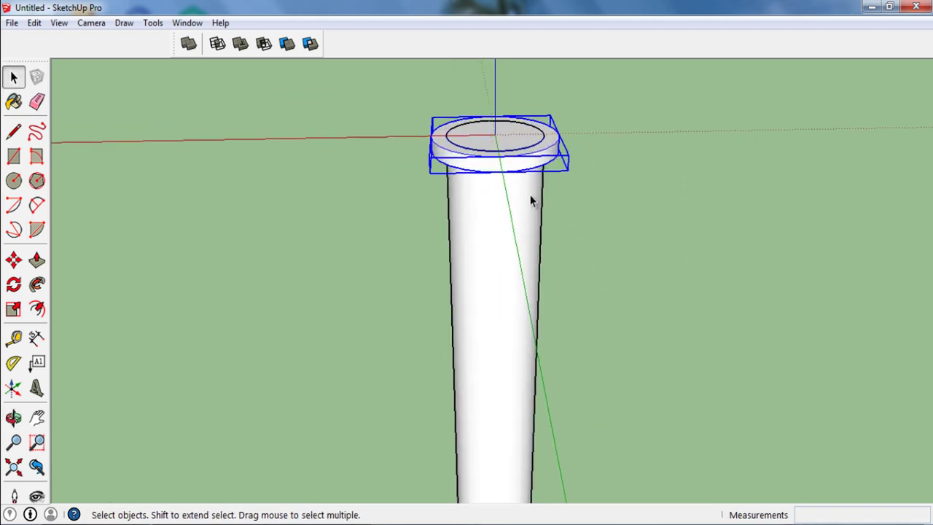
left_click(522, 170)
key("m")
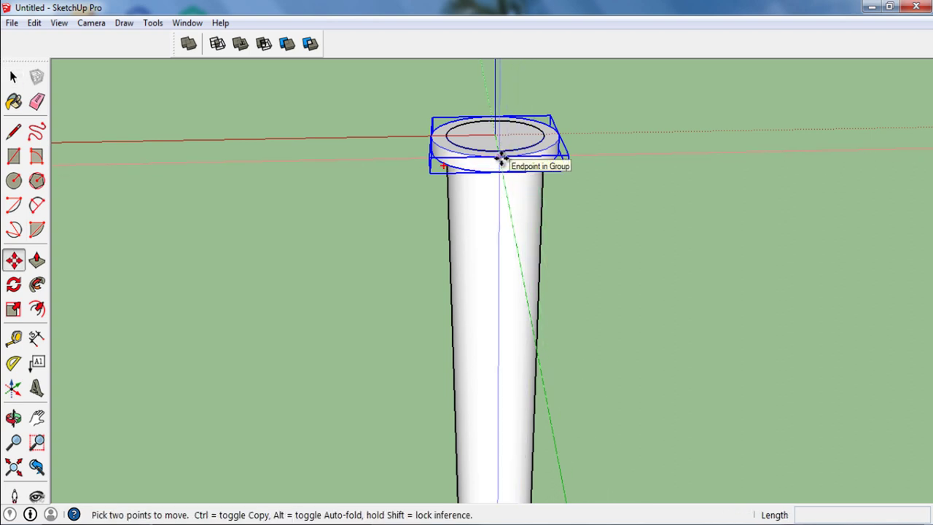
left_click(500, 158)
key("ctrl")
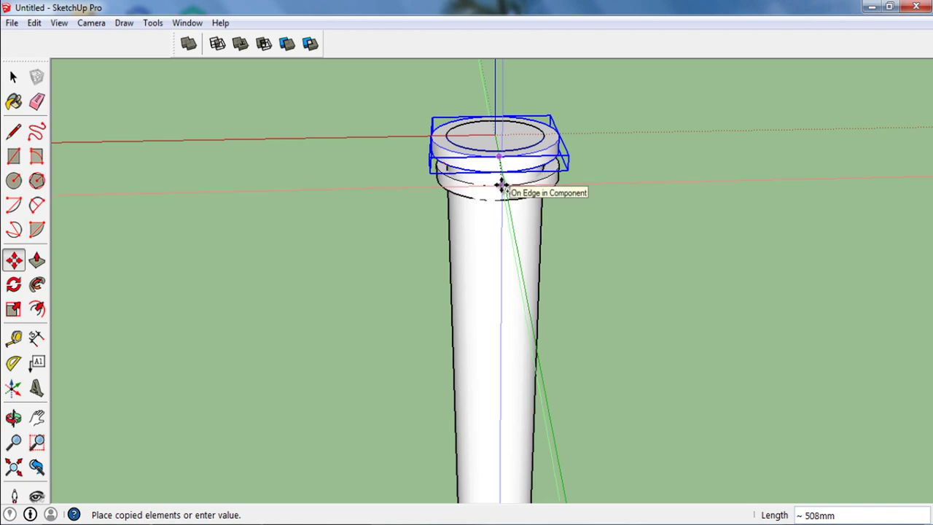
key("Return")
key("space")
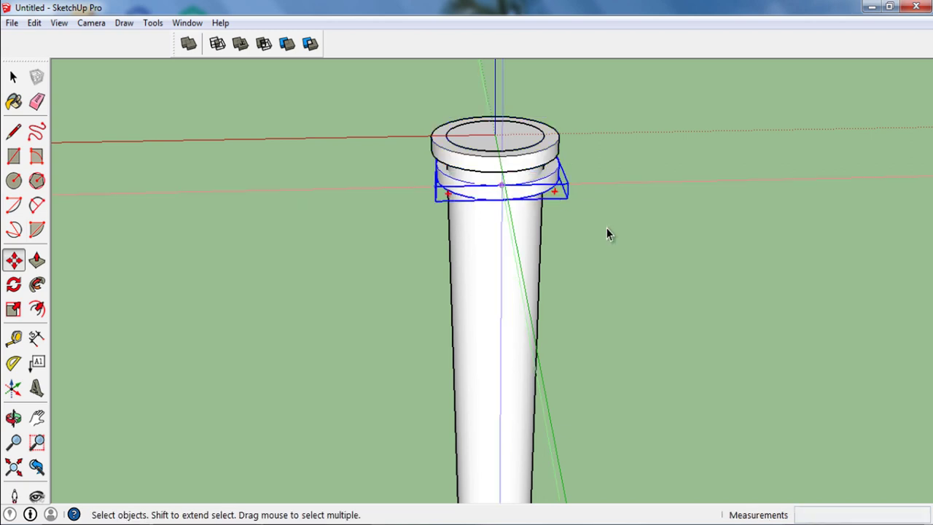
mouse_move(635, 204)
middle_mouse_down()
mouse_move(554, 208)
mouse_move(650, 275)
middle_mouse_up()
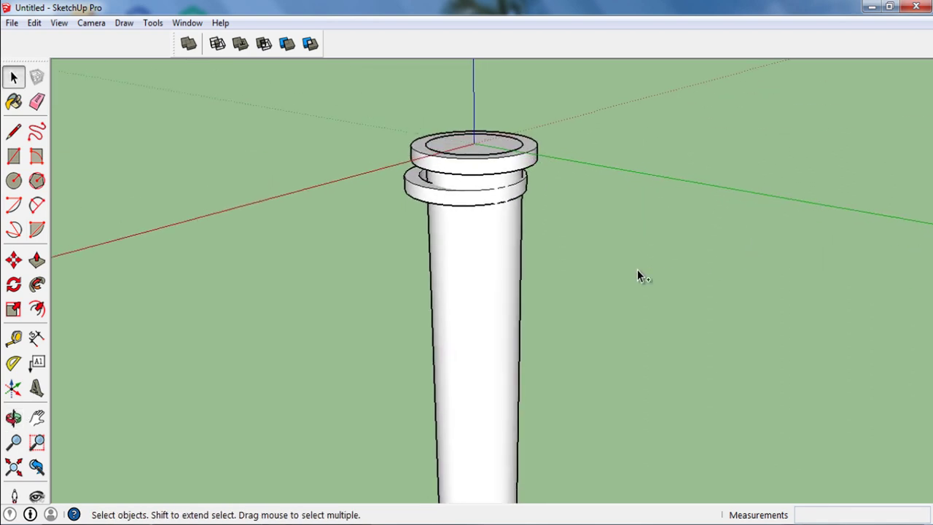
- Undo the misplaced cap copy, keeping only the top cap ring
key("ctrl+z")
left_click(489, 170)
mouse_move(489, 170)
middle_mouse_down()
mouse_move(527, 216)
mouse_move(444, 204)
mouse_move(387, 229)
mouse_move(418, 206)
middle_mouse_up()
- Start a move-copy of the cap from its edge, then cancel the placement
key("m")
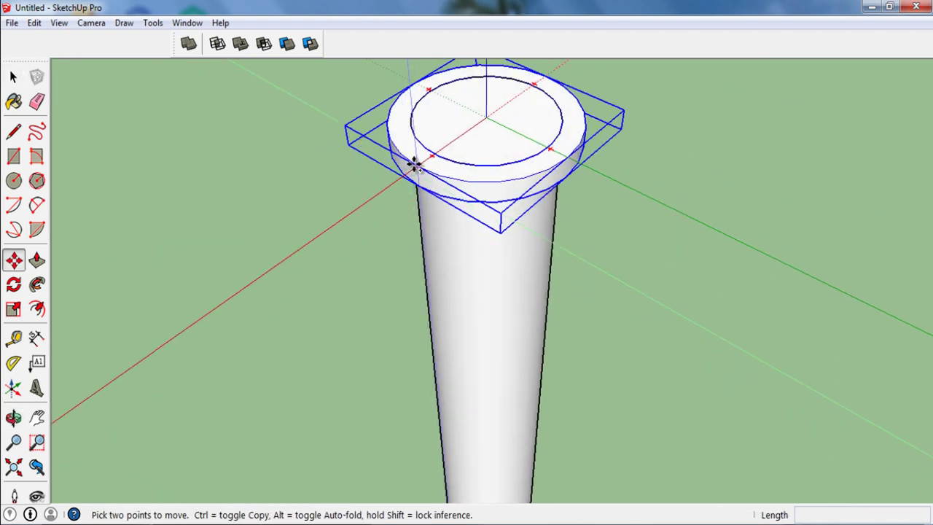
left_click(413, 165)
key("ctrl")
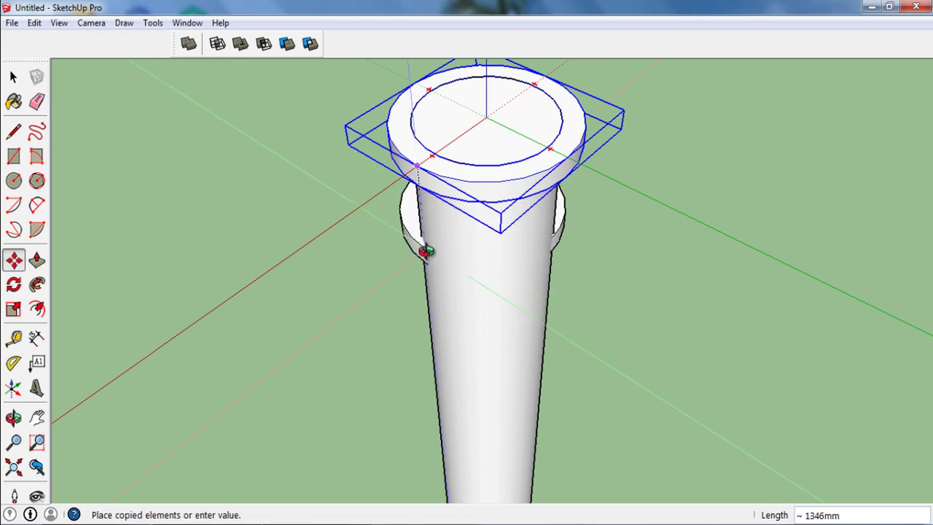
mouse_move(425, 251)
middle_mouse_down()
mouse_move(435, 265)
mouse_move(416, 184)
mouse_move(599, 198)
mouse_move(728, 241)
mouse_move(622, 203)
middle_mouse_up()
left_click(416, 183)
key("space")
scroll(419, 178, "up", 3)
scroll(599, 199, "down", 3)
scroll(521, 198, "up", 2)
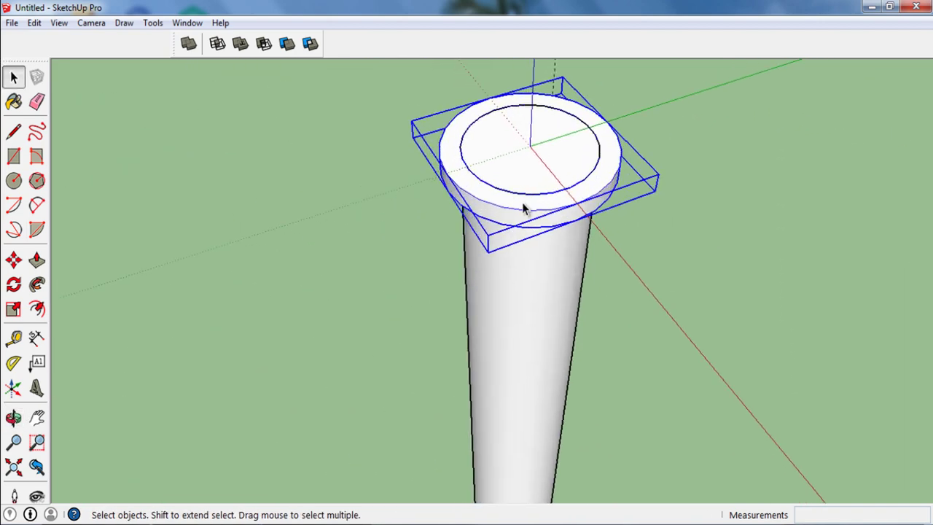
- Retry copying the cap from its centre and briefly try rotating, cancelling both
key("m")
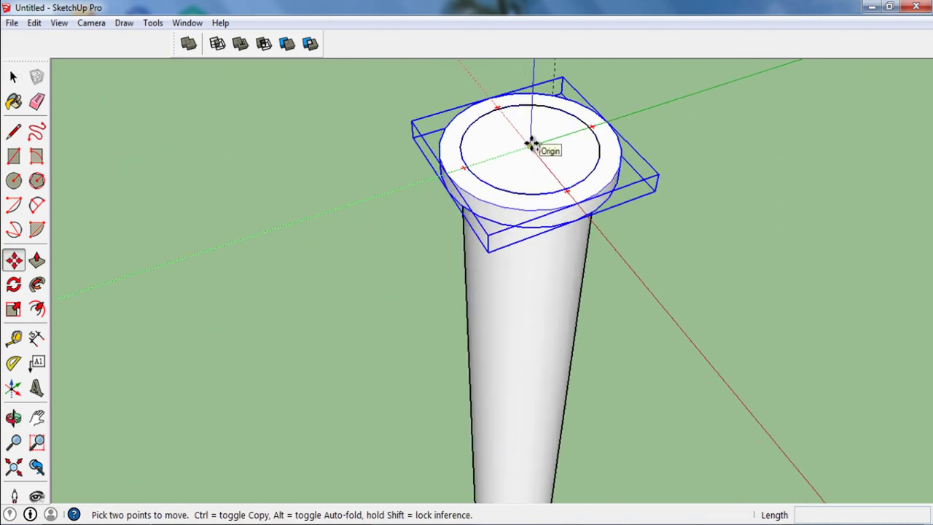
key("ctrl")
left_click(530, 144)
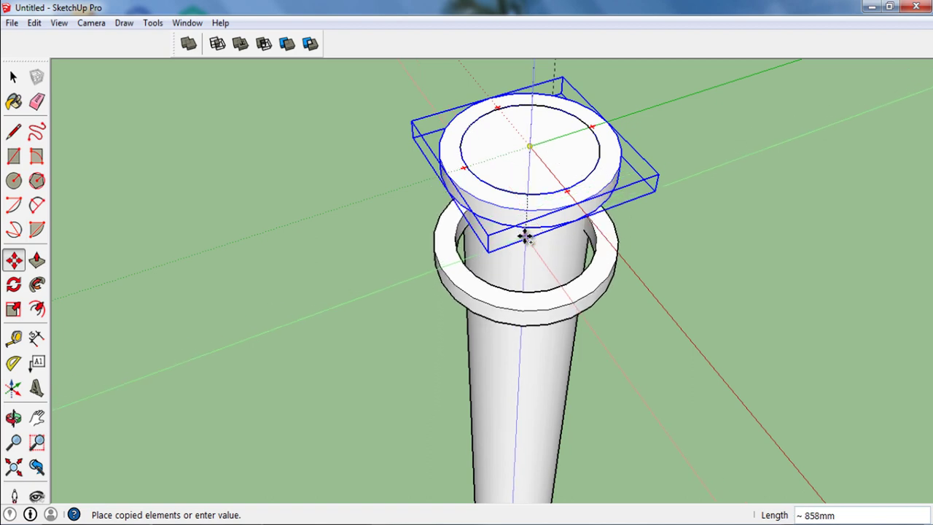
middle_click_drag(524, 237, 529, 183)
mouse_move(529, 240)
middle_mouse_down()
mouse_move(535, 141)
mouse_move(524, 163)
middle_mouse_up()
key("space")
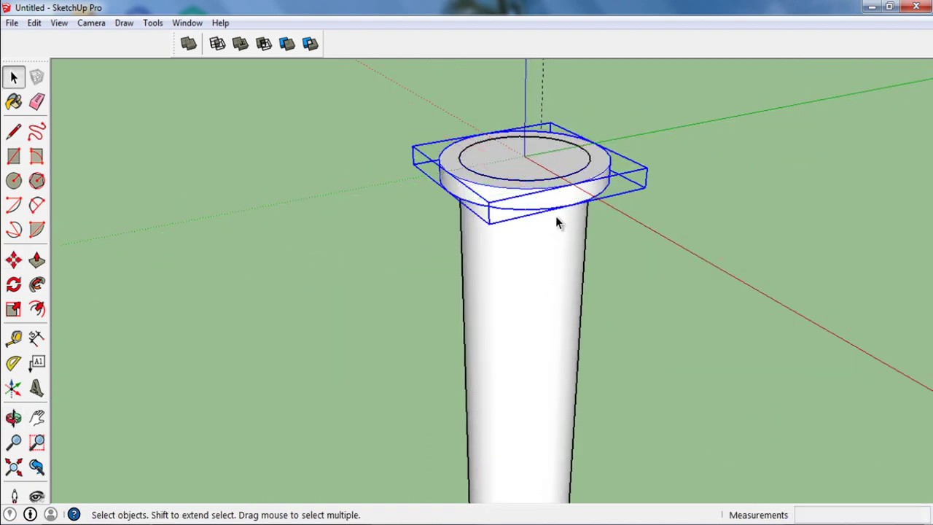
scroll(556, 222, "up", 2)
key("m")
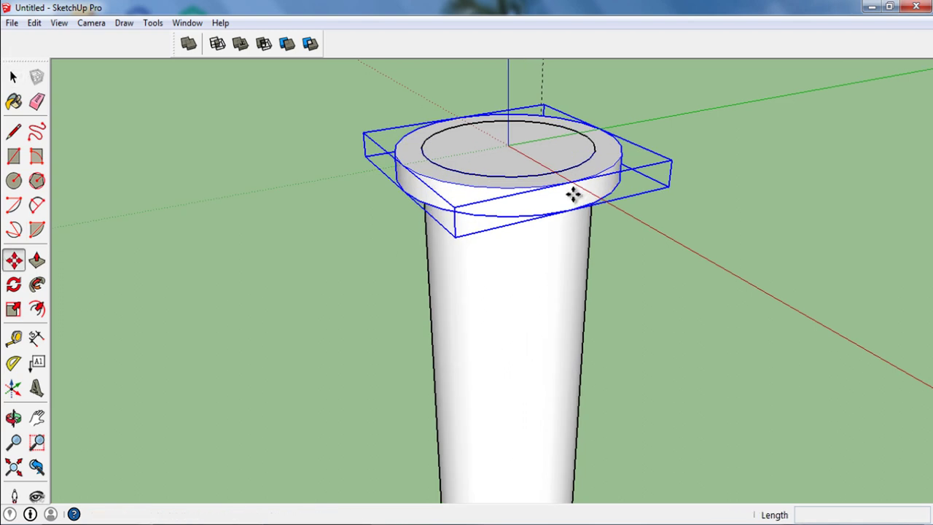
key("q")
left_click(572, 183)
key("space")
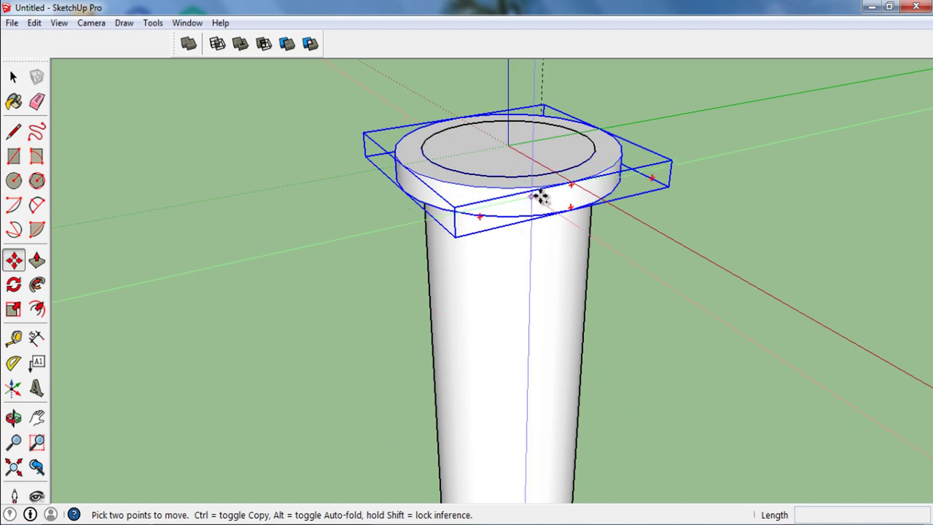
- Copy the cap ring down the blue axis by a typed distance, just below the top cap
key("space")
key("m")
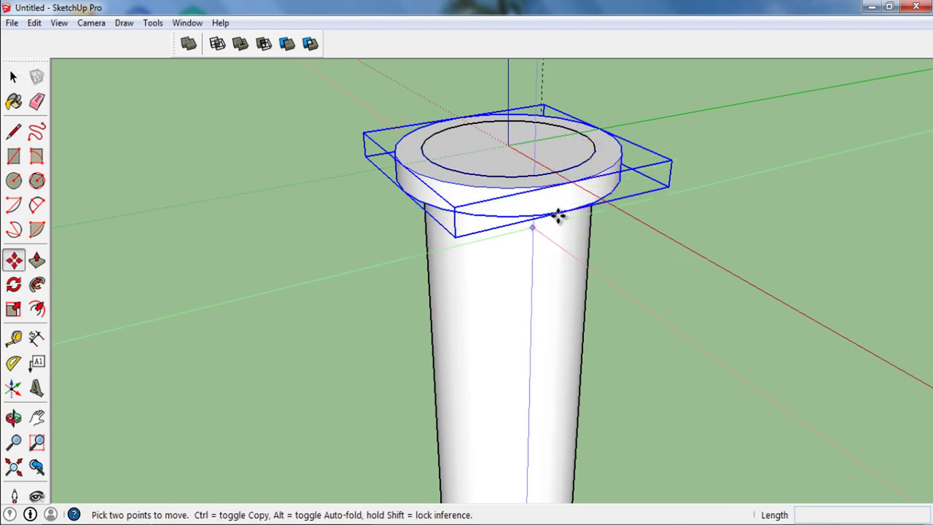
left_click(574, 187)
key("ctrl")
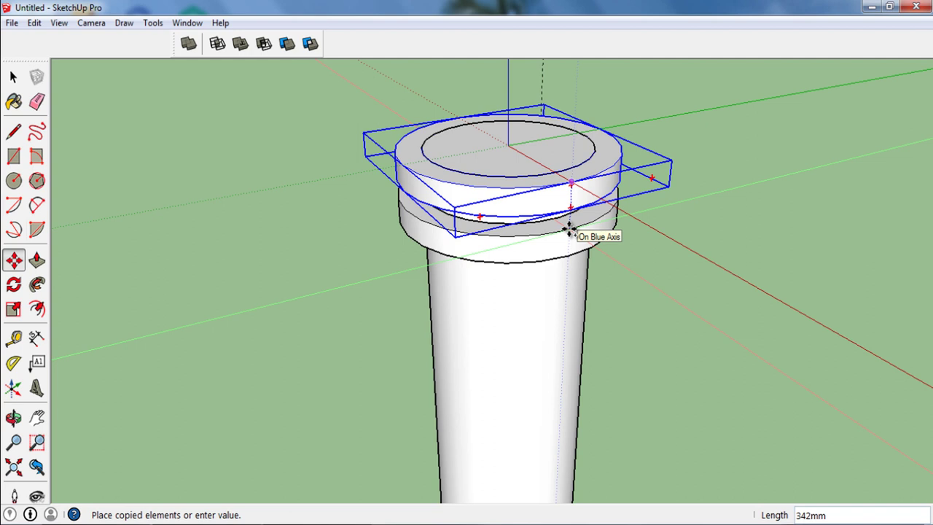
type("0")
key("Return")
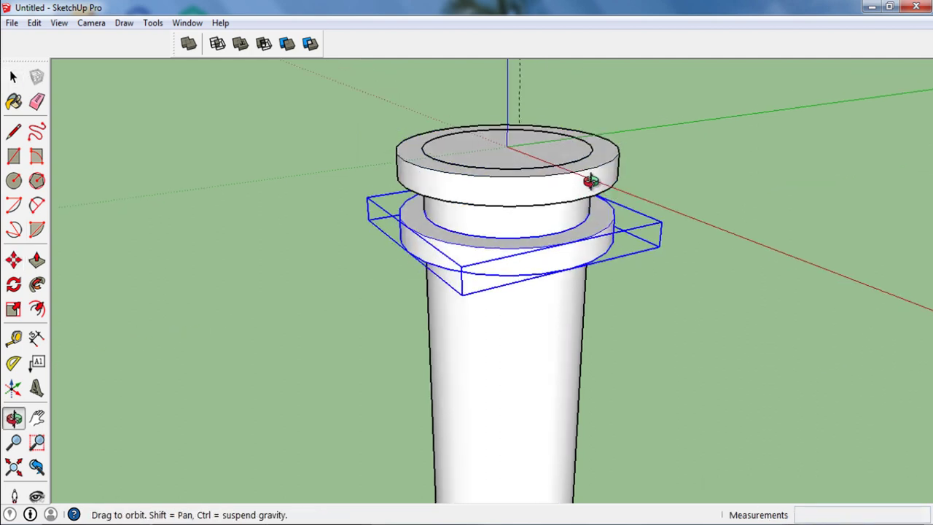
key("space")
- Copy the top cap ring 300 mm down the shaft
left_click(682, 301)
middle_click_drag(682, 301, 568, 201)
scroll(452, 240, "down", 3)
scroll(503, 219, "down", 2)
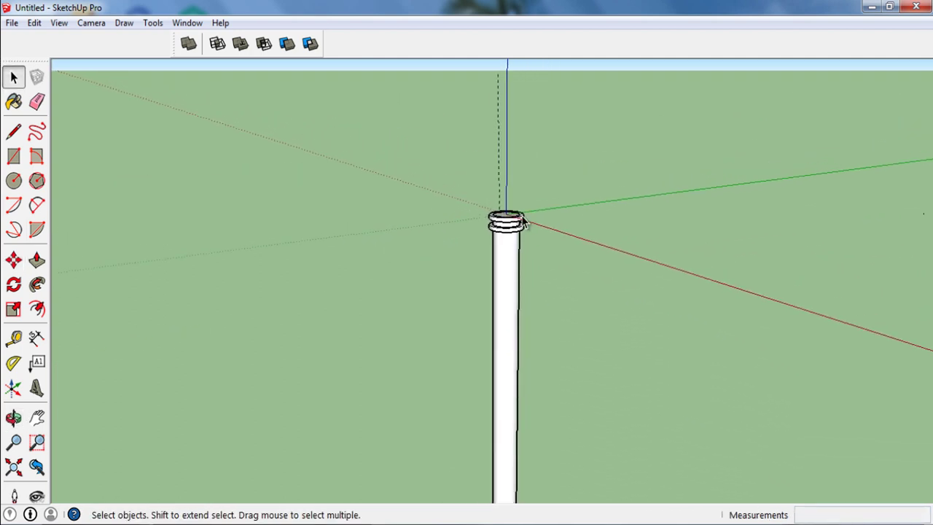
scroll(518, 221, "up", 1)
scroll(510, 227, "up", 1)
scroll(502, 219, "up", 2)
left_click(503, 213)
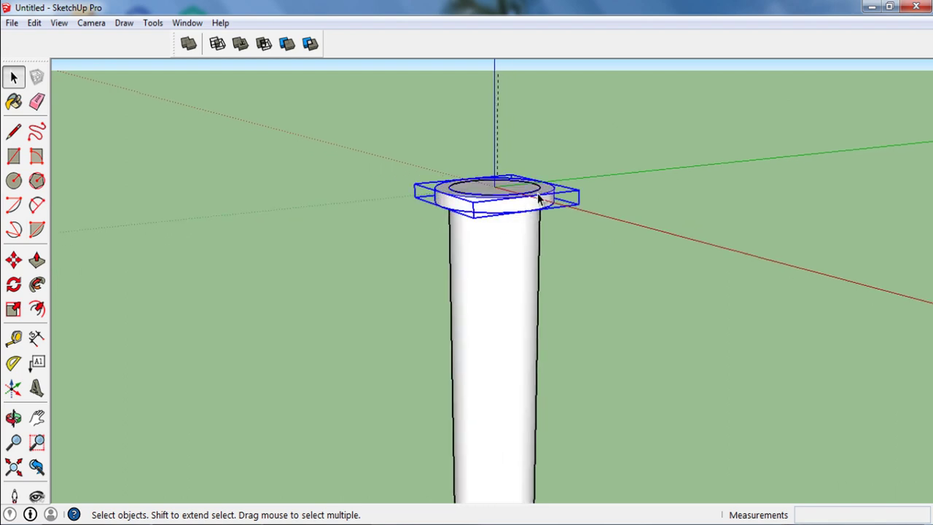
scroll(531, 211, "up", 2)
key("m")
scroll(534, 203, "up", 1)
scroll(534, 203, "down", 1)
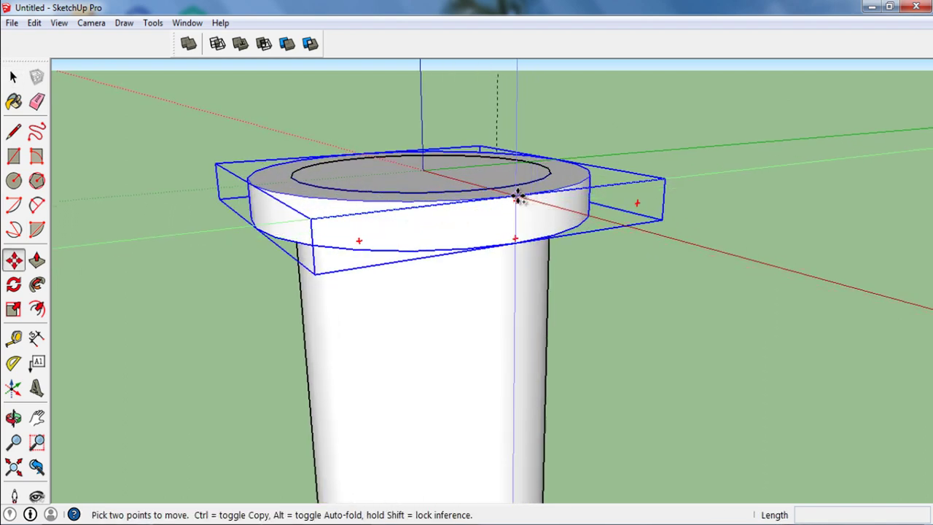
key("ctrl")
left_click(516, 196)
type("300")
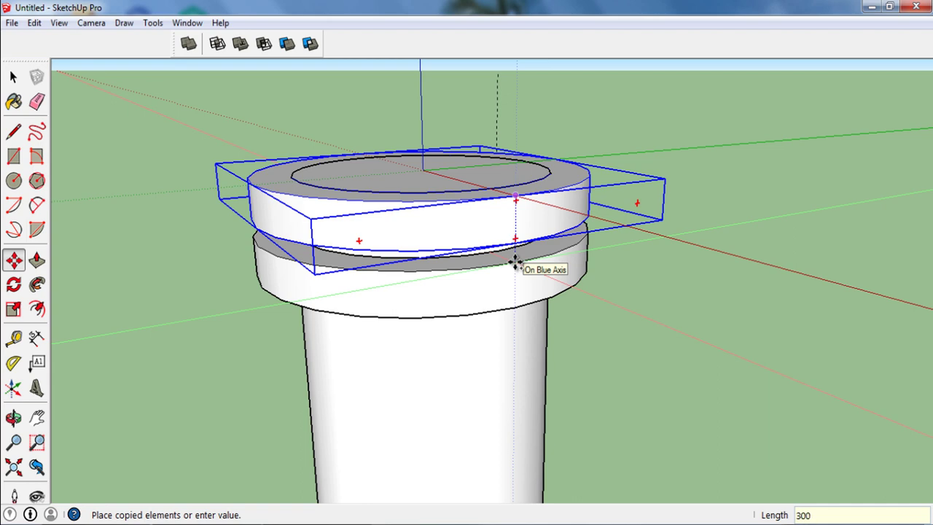
key("Return")
key("space")
- Select both rings and copy the pair four more times down the shaft, 300 mm apart
left_click(513, 235, "shift")
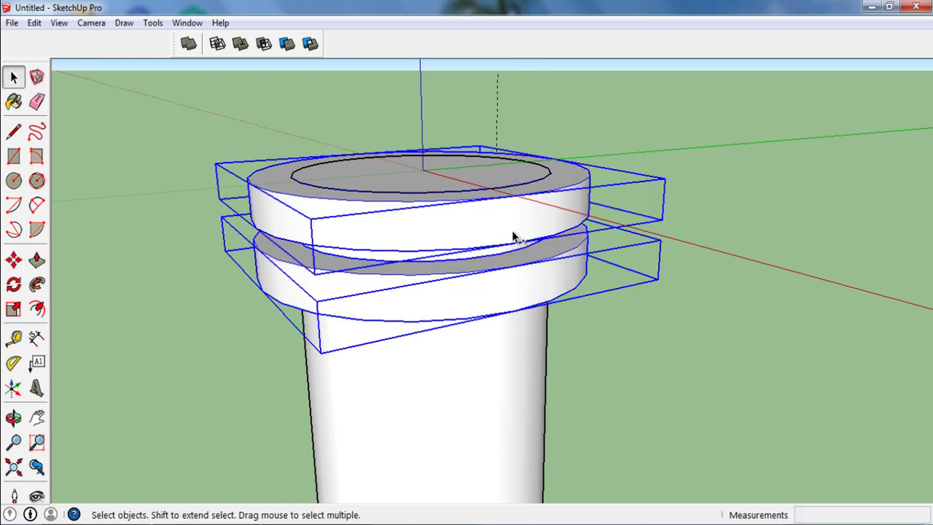
key("m")
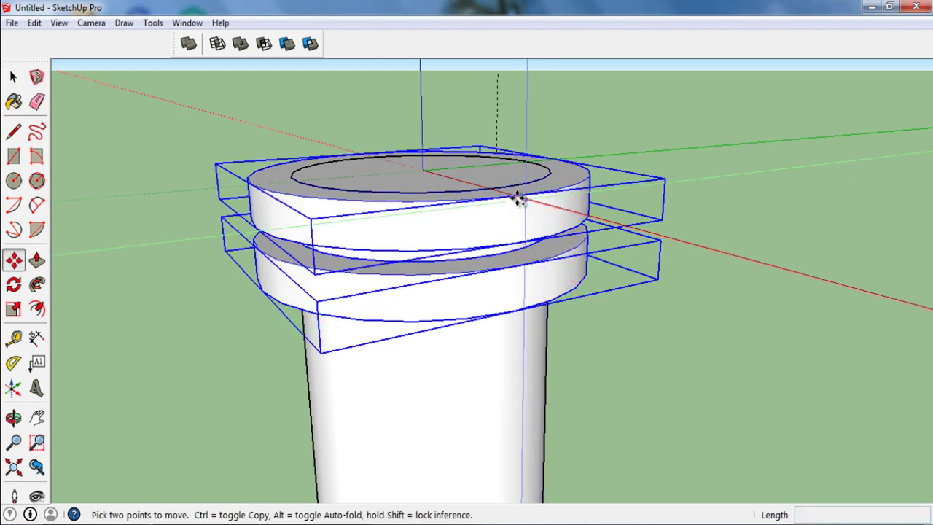
key("ctrl")
left_click(516, 195)
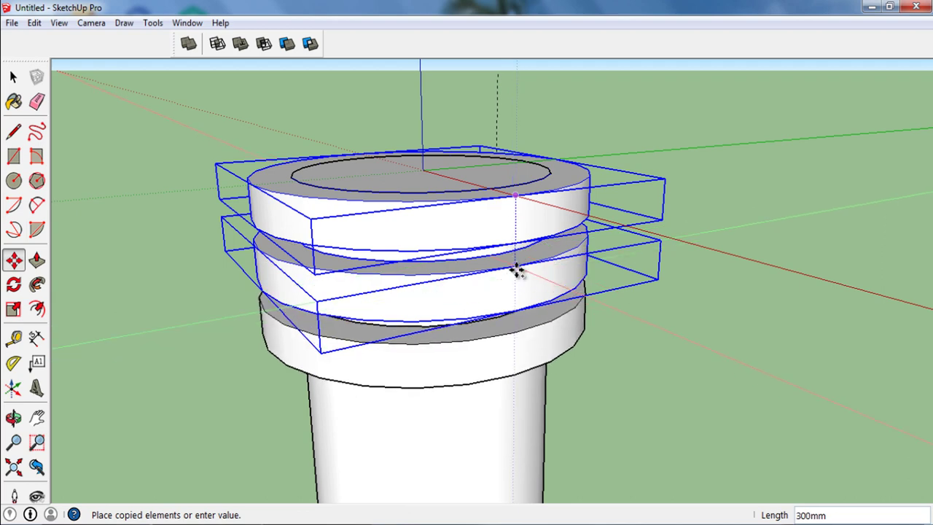
left_click(516, 270)
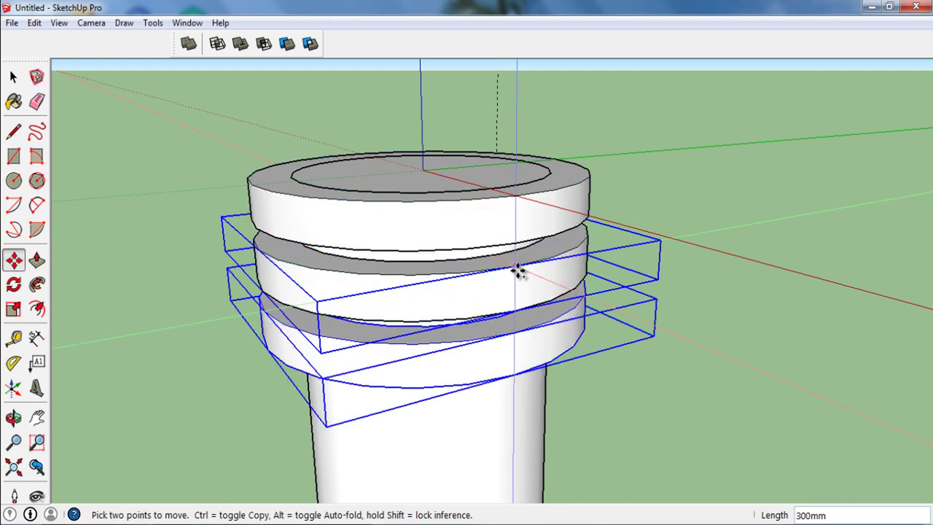
left_click(516, 269)
left_click(515, 335)
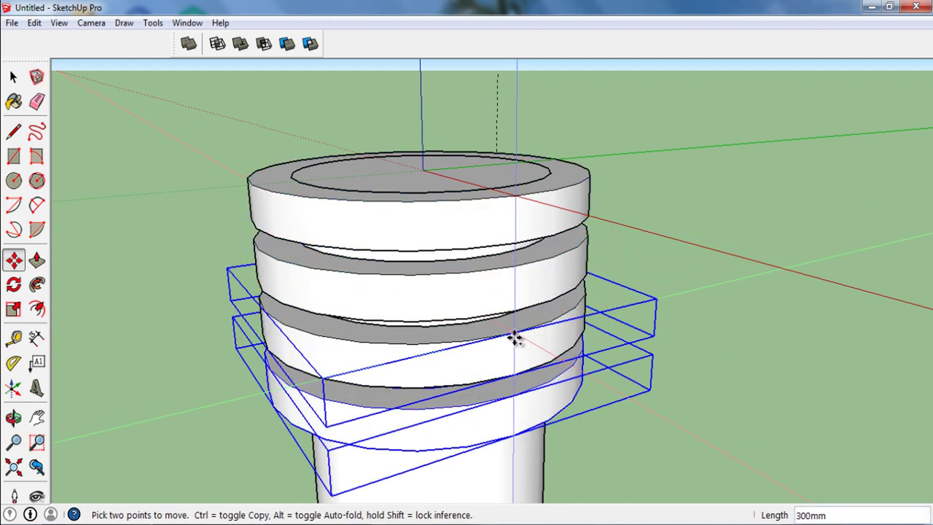
left_click(515, 333)
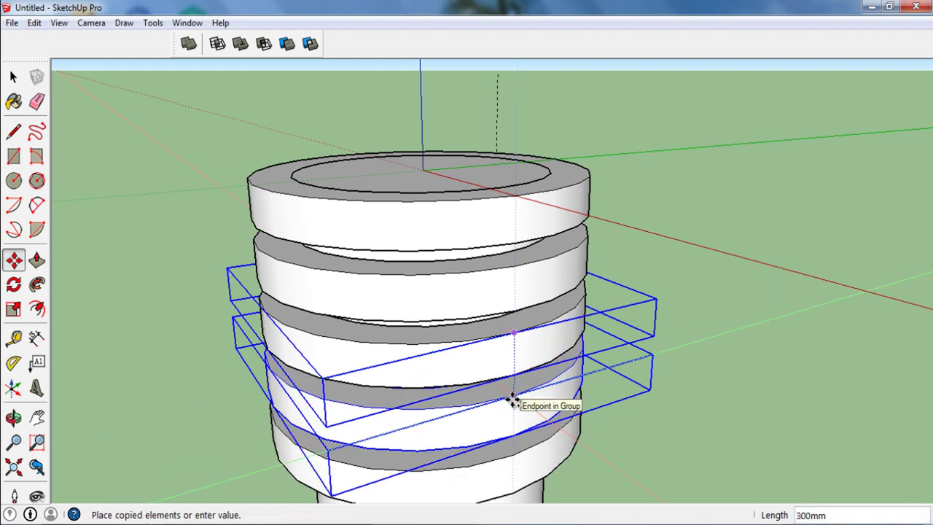
left_click(513, 398)
left_click(514, 398)
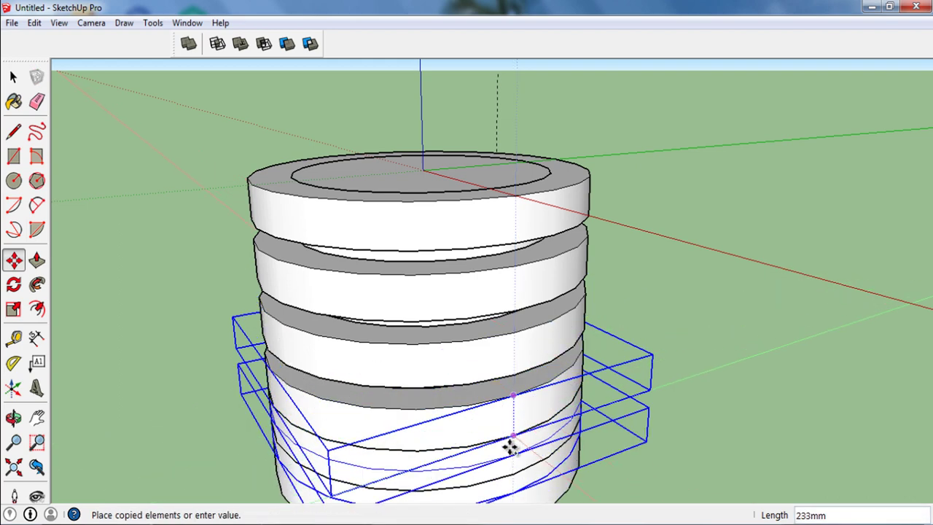
left_click(513, 452)
key("space")
scroll(576, 189, "down", 3)
- Select all the lower ring groups together with the top ring
left_click(637, 175)
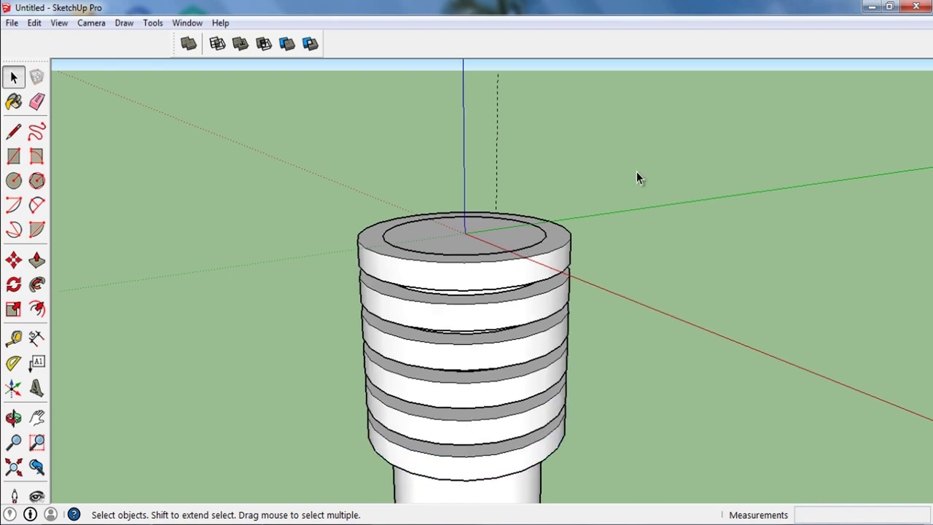
middle_click_drag(637, 175, 567, 312)
scroll(567, 313, "up", 2)
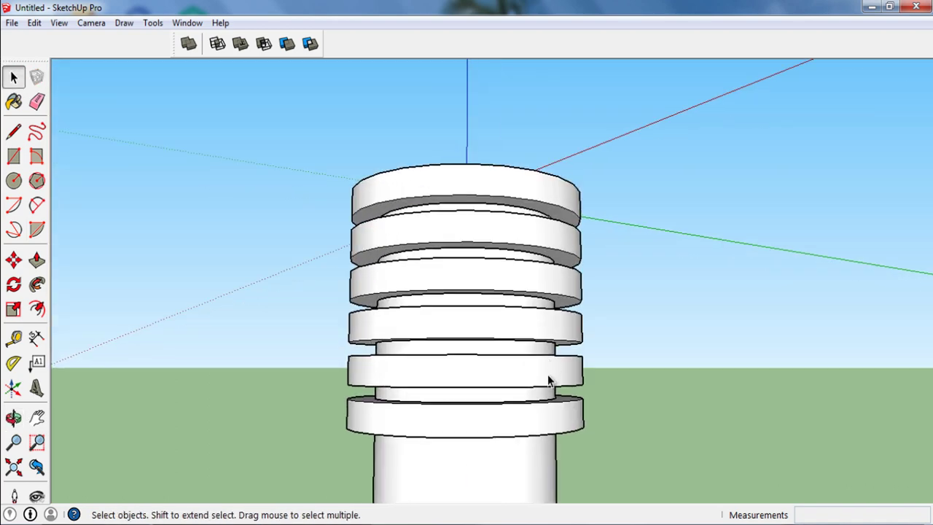
scroll(568, 207, "down", 2)
scroll(579, 186, "down", 2)
scroll(581, 183, "down", 2)
scroll(582, 180, "down", 1)
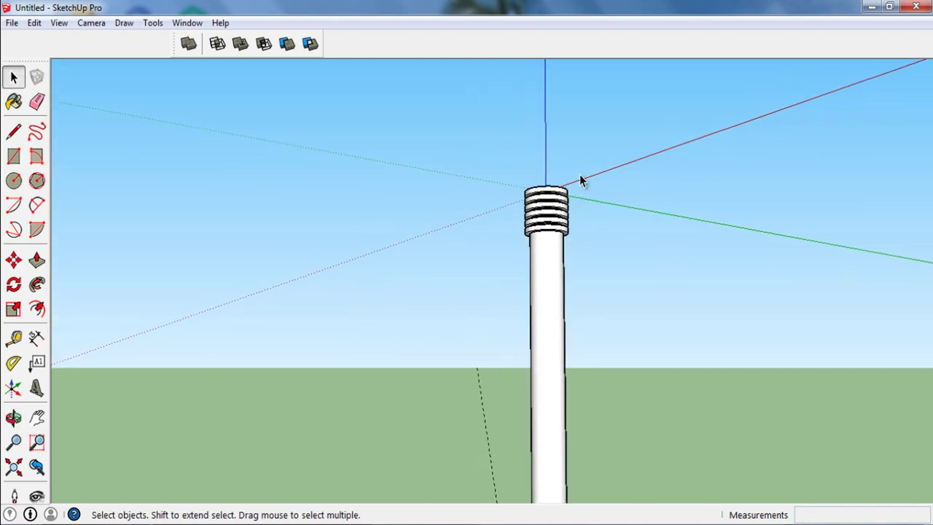
mouse_move(582, 181)
middle_mouse_down()
mouse_move(570, 163)
mouse_move(563, 257)
middle_mouse_up()
scroll(563, 256, "up", 3)
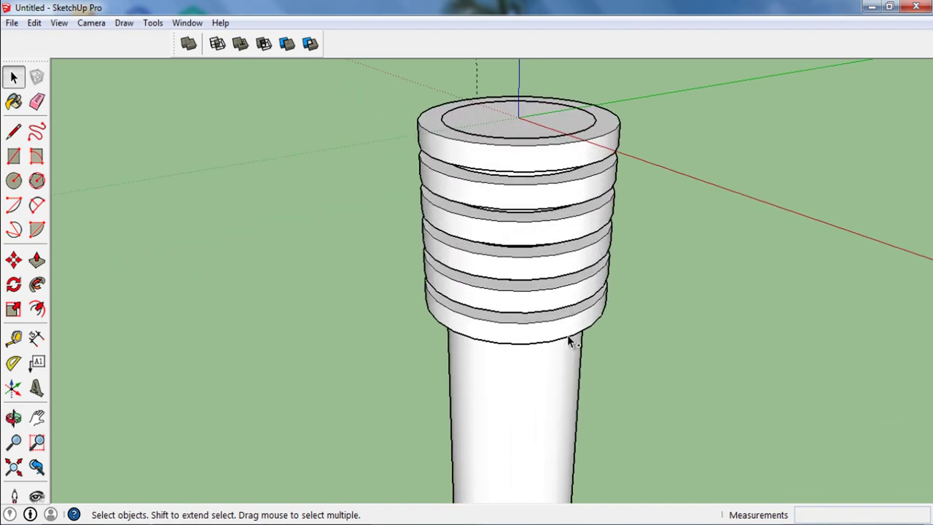
left_click(557, 312)
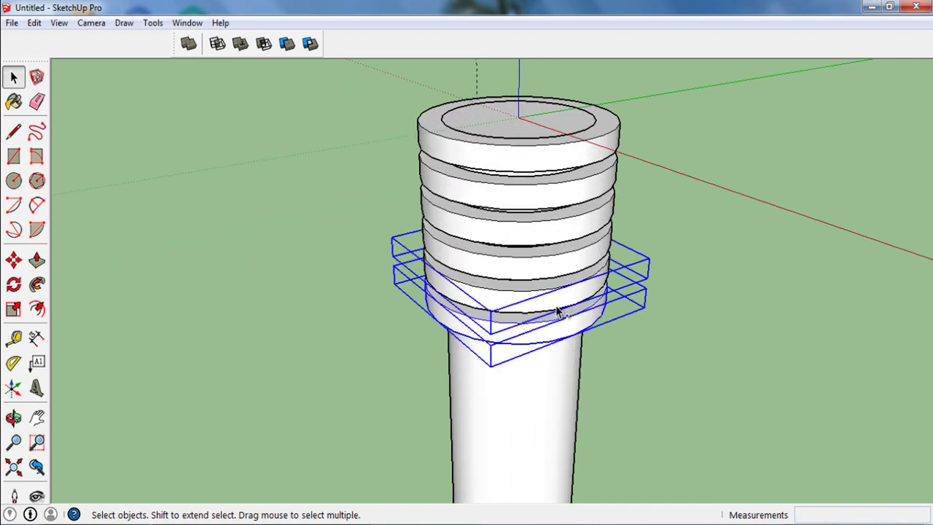
left_click(552, 166, "shift")
- Copy the whole ring stack below the existing grip and check it from the side
key("m")
scroll(583, 145, "up", 2)
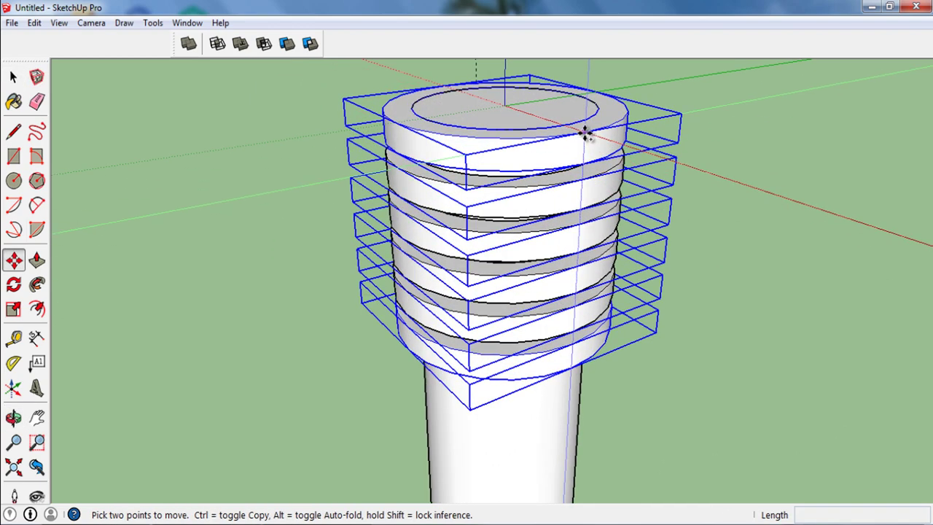
key("ctrl")
left_click(584, 132)
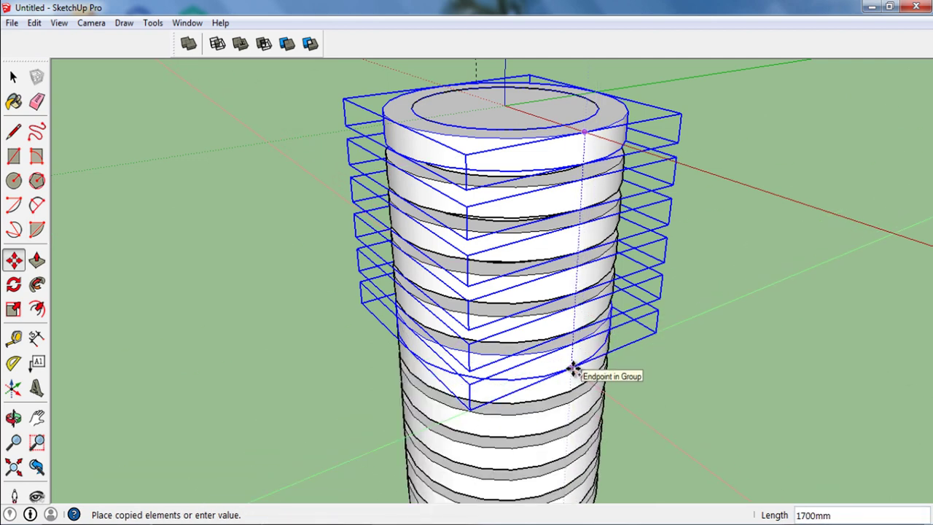
left_click(572, 349)
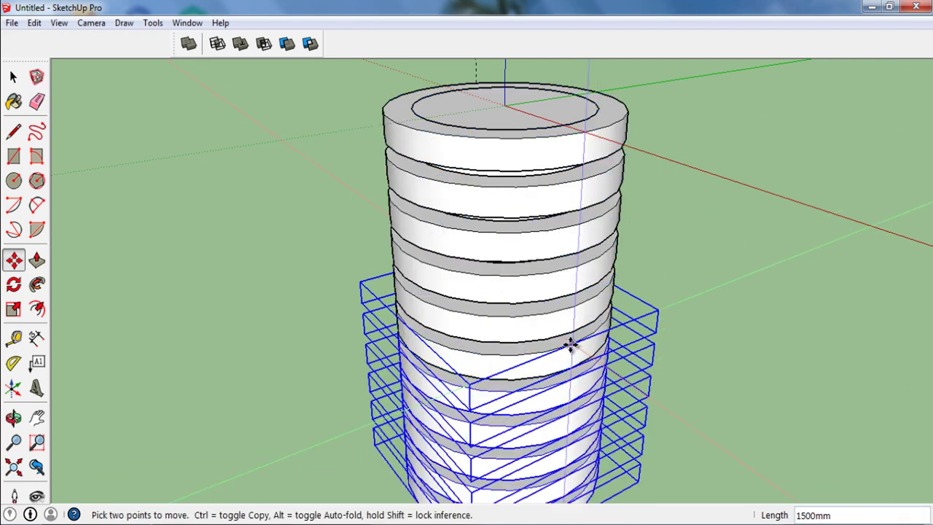
key("space")
scroll(673, 223, "down", 3)
left_click(695, 141)
scroll(696, 142, "down", 2)
scroll(695, 142, "down", 1)
mouse_move(755, 252)
middle_mouse_down()
mouse_move(485, 177)
mouse_move(550, 223)
middle_mouse_up()
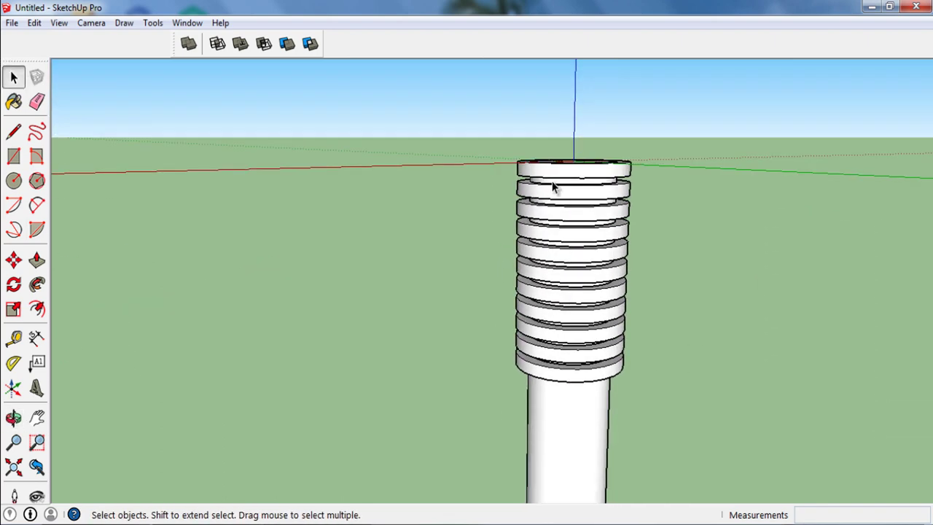
- Draw a circle centred on the top face of the ringed grip
scroll(592, 195, "down", 2)
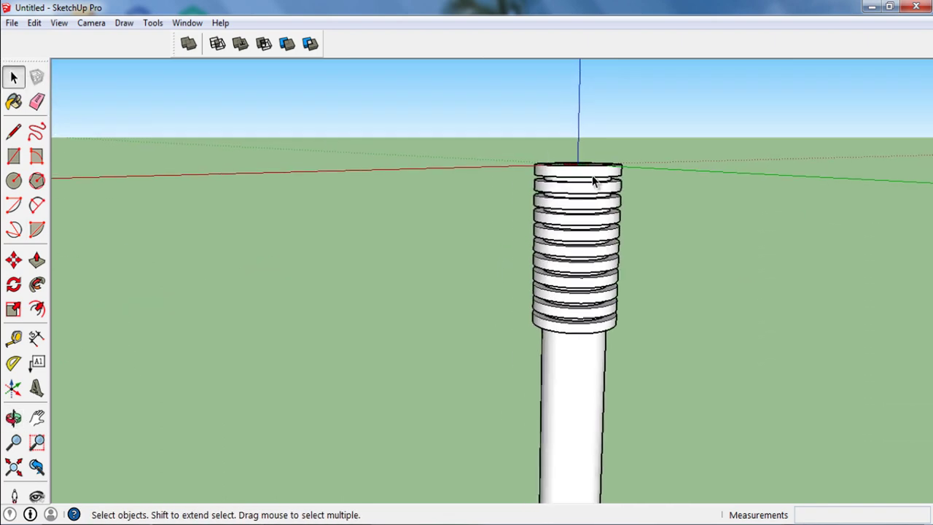
scroll(591, 195, "down", 2)
scroll(604, 183, "down", 1)
scroll(583, 202, "up", 2)
mouse_move(583, 202)
middle_mouse_down()
mouse_move(606, 225)
mouse_move(585, 121)
middle_mouse_up()
scroll(580, 181, "up", 2)
scroll(570, 116, "up", 2)
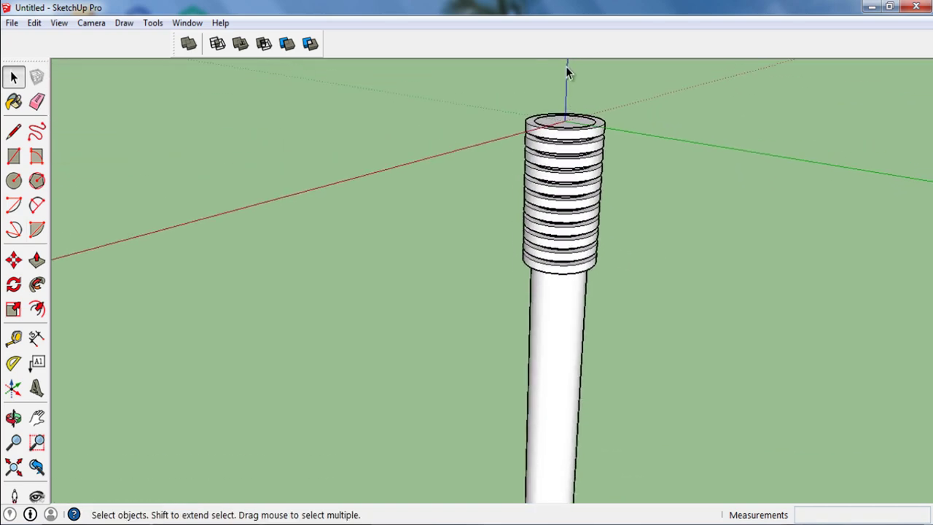
scroll(566, 66, "up", 3)
scroll(565, 109, "up", 3)
middle_click_drag(563, 151, 576, 333)
key("space")
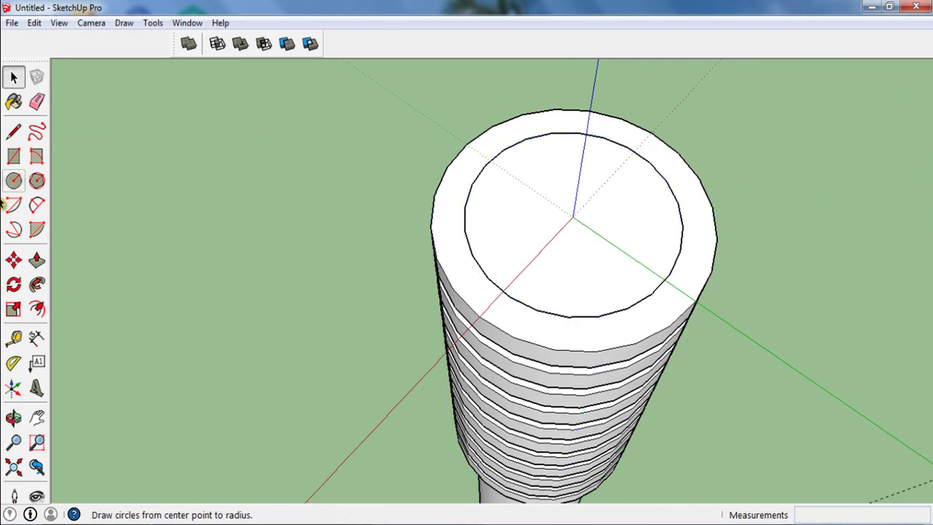
left_click(16, 187)
left_click(573, 216)
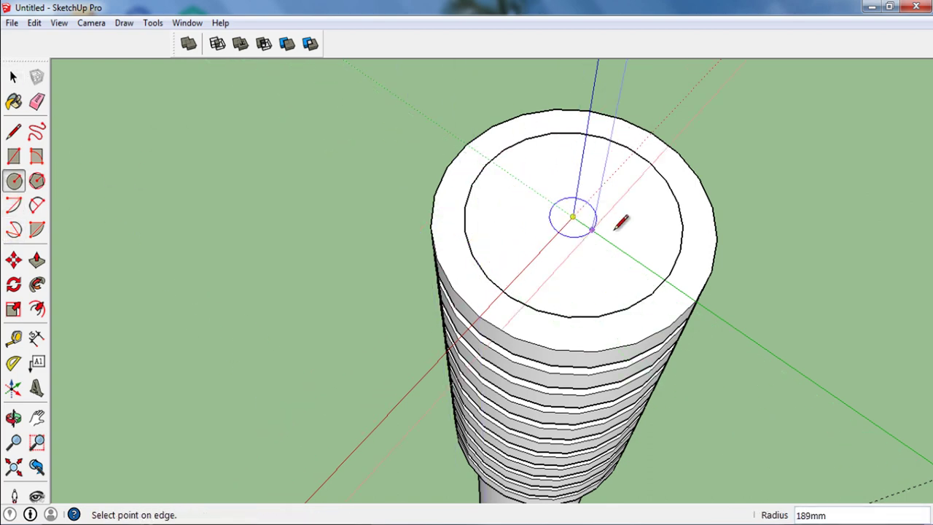
left_click(671, 271)
key("space")
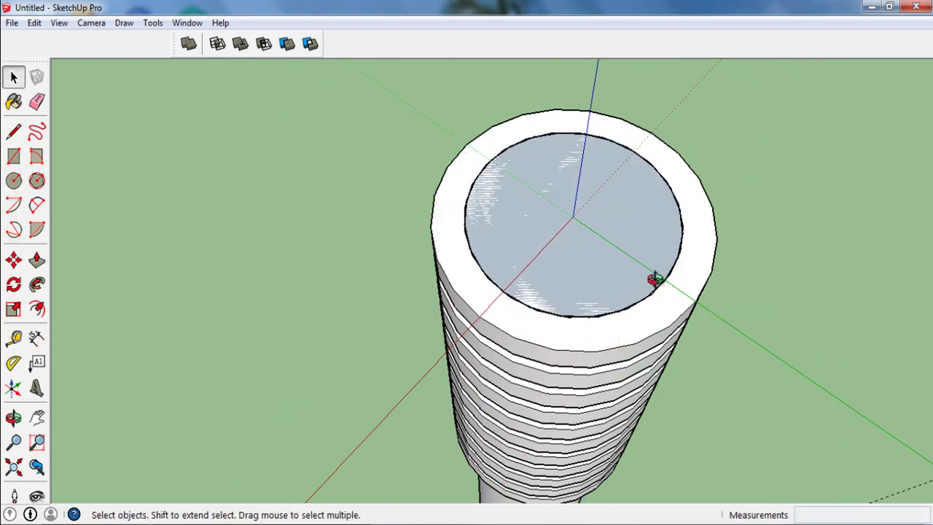
- Select the inner circular face and push/pull it upward into a cylinder
middle_click_drag(671, 271, 581, 217)
left_click(580, 217)
key("p")
scroll(581, 154, "down", 3)
type("1200")
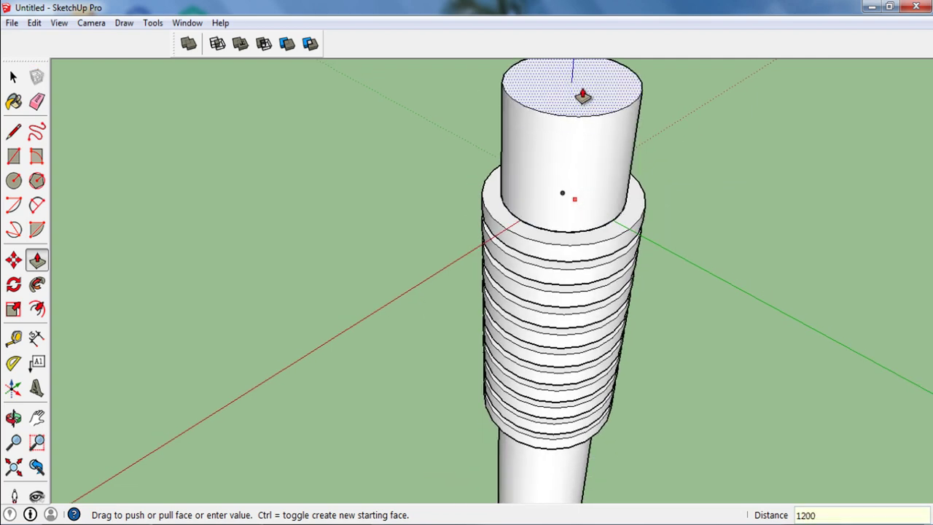
key("Return")
key("space")
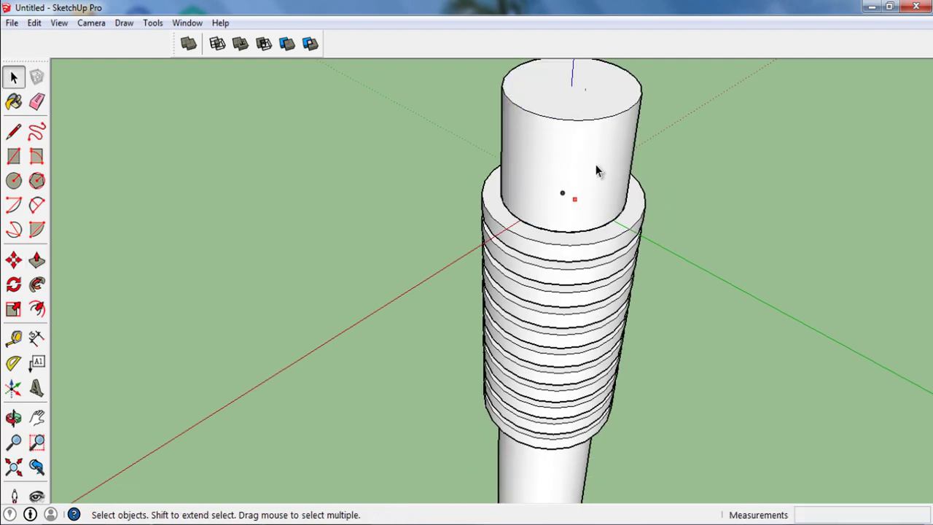
- Raise the cylinder's top face to a height of 300 with Push/Pull
mouse_move(597, 177)
middle_mouse_down()
mouse_move(577, 202)
mouse_move(570, 129)
middle_mouse_up()
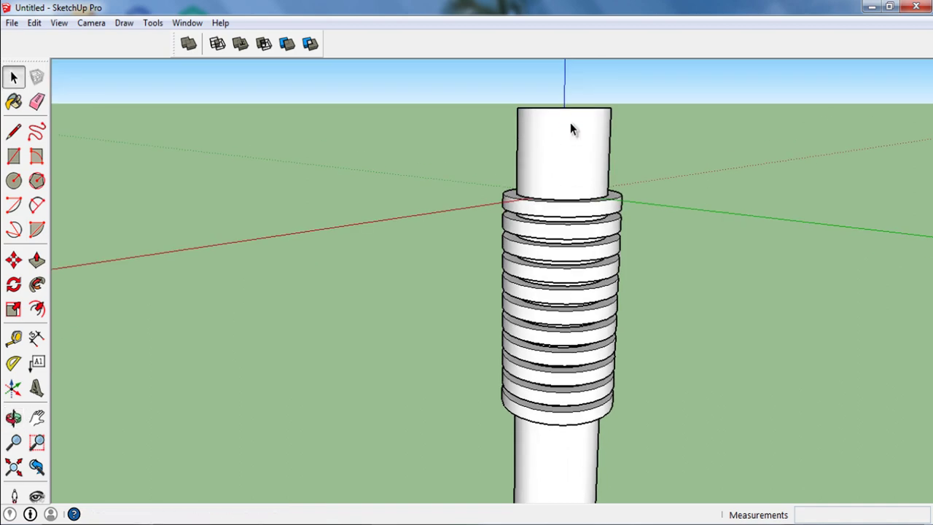
mouse_move(538, 180)
middle_mouse_down()
mouse_move(535, 188)
mouse_move(560, 96)
mouse_move(575, 167)
mouse_move(567, 121)
middle_mouse_up()
key("p")
left_click(568, 117)
type("300")
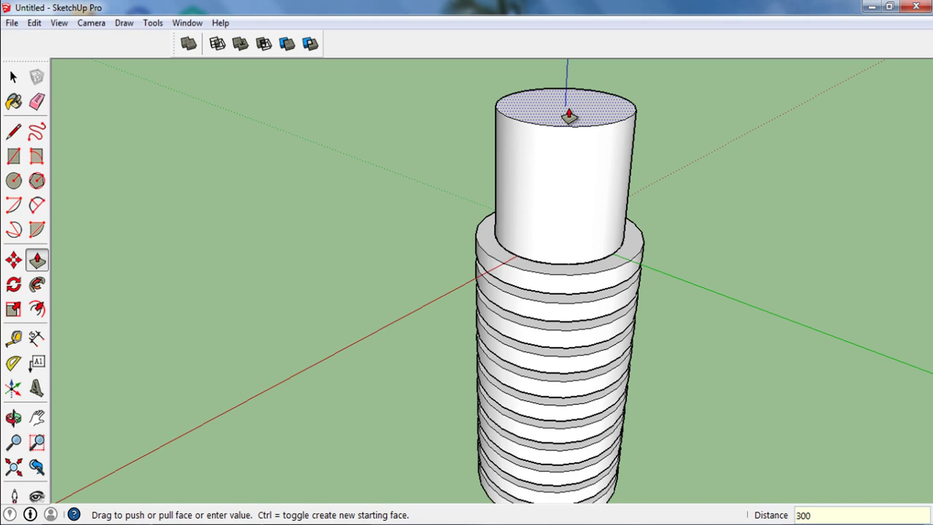
key("Return")
mouse_move(576, 129)
middle_mouse_down()
mouse_move(590, 80)
mouse_move(574, 212)
middle_mouse_up()
key("space")
scroll(573, 145, "up", 3)
- Extend the top face to 500, cancelling an accidental lowering and re-pulling it
key("p")
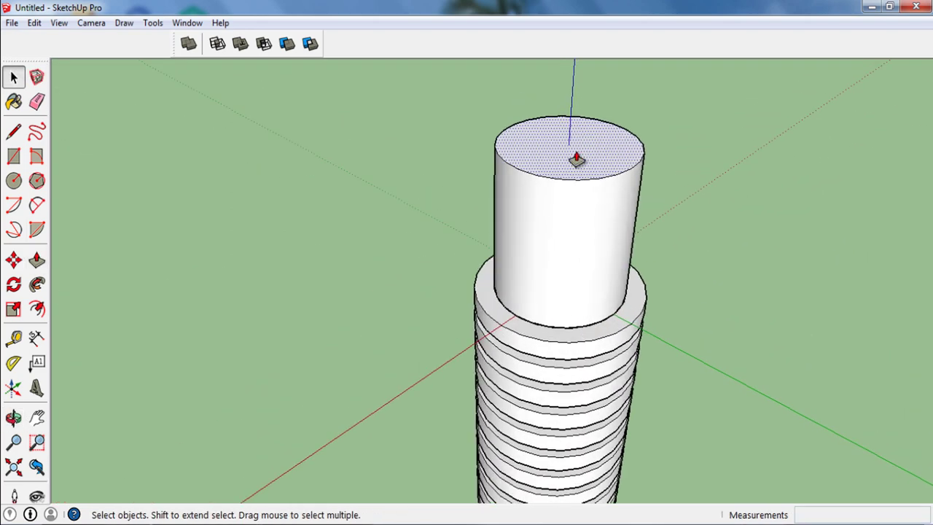
type("0")
key("Return")
left_click(577, 119)
key("alt+space")
key("Escape")
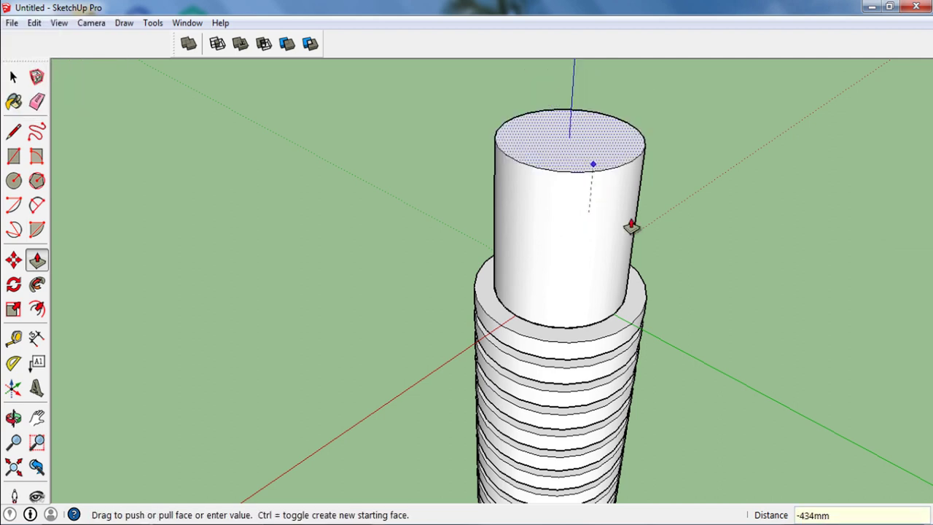
key("Escape")
key("space")
left_click(601, 153)
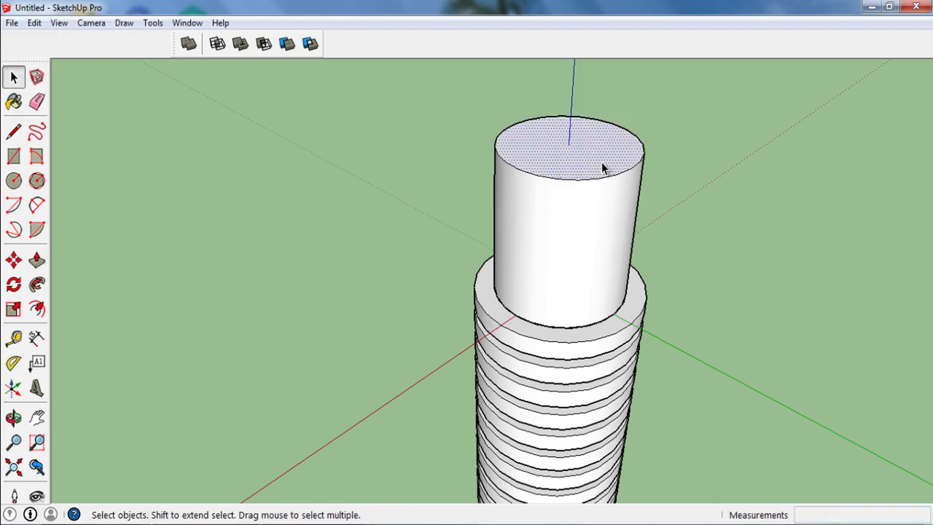
key("p")
left_click(601, 125)
type("500")
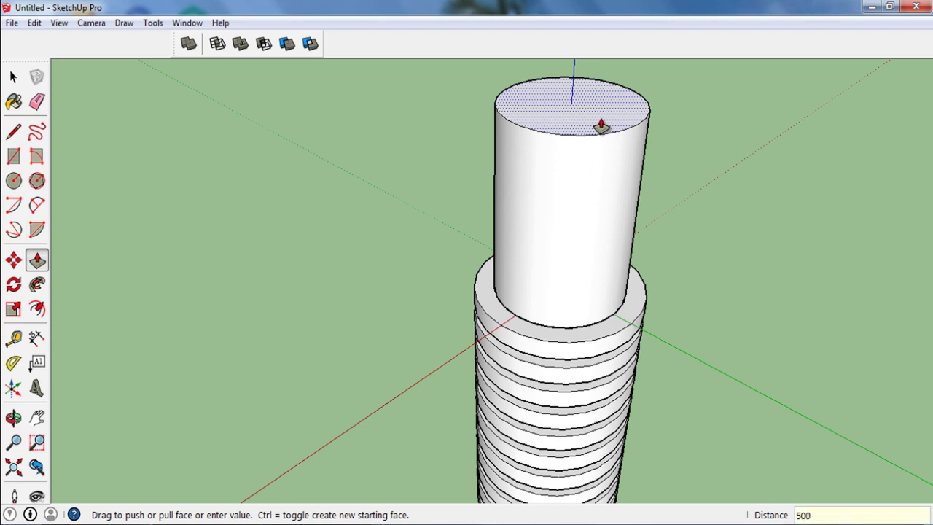
key("space")
scroll(594, 180, "down", 2)
scroll(565, 123, "up", 1)
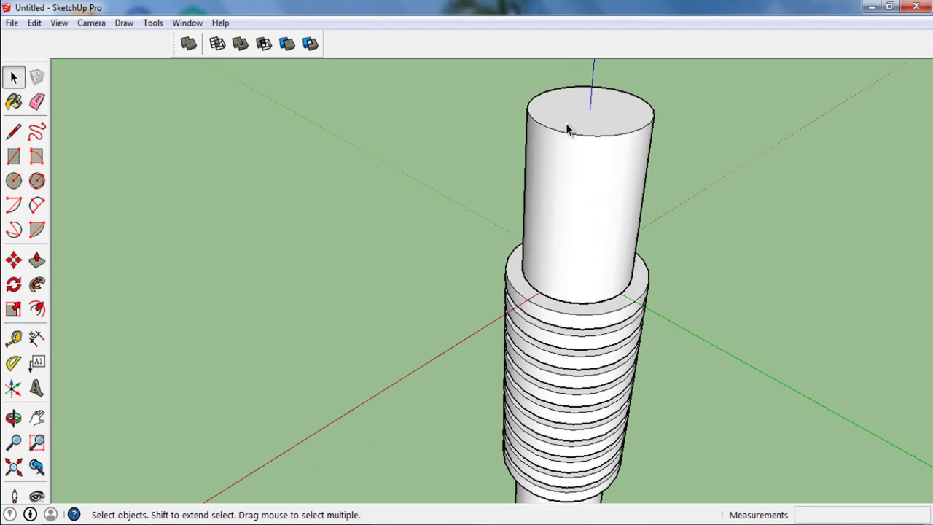
- Scale the raised top face about its centre to 0.19, forming a pointed cone
left_click(13, 309)
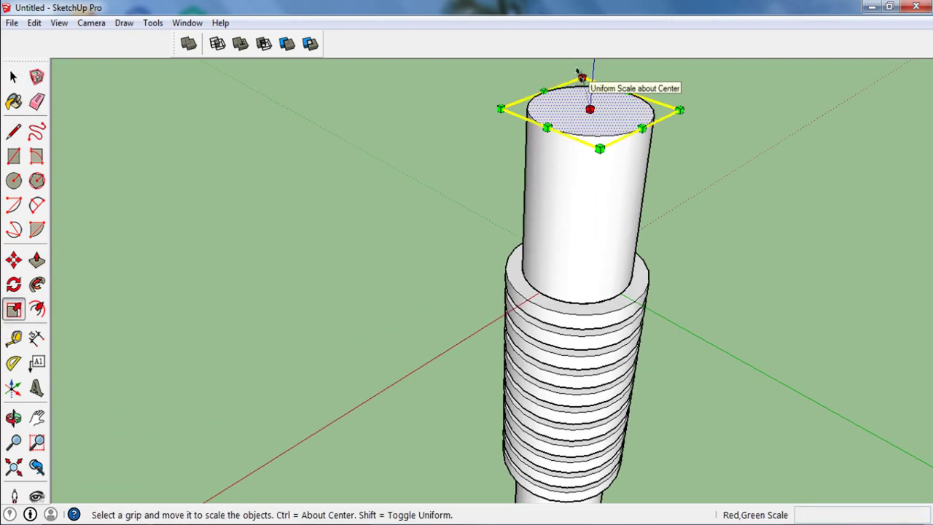
left_click(580, 76, "ctrl")
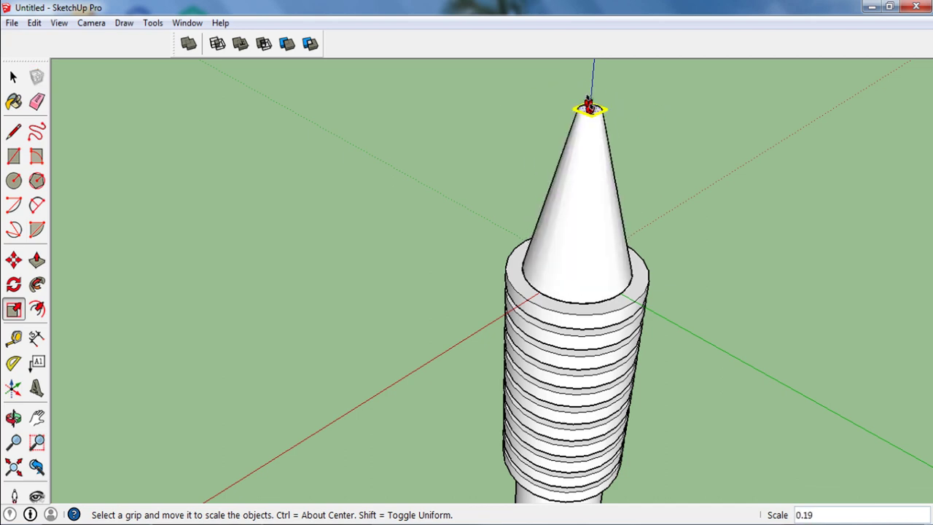
left_click(588, 107)
key("space")
mouse_move(616, 119)
middle_mouse_down()
mouse_move(692, 180)
mouse_move(688, 132)
mouse_move(631, 244)
mouse_move(642, 226)
middle_mouse_up()
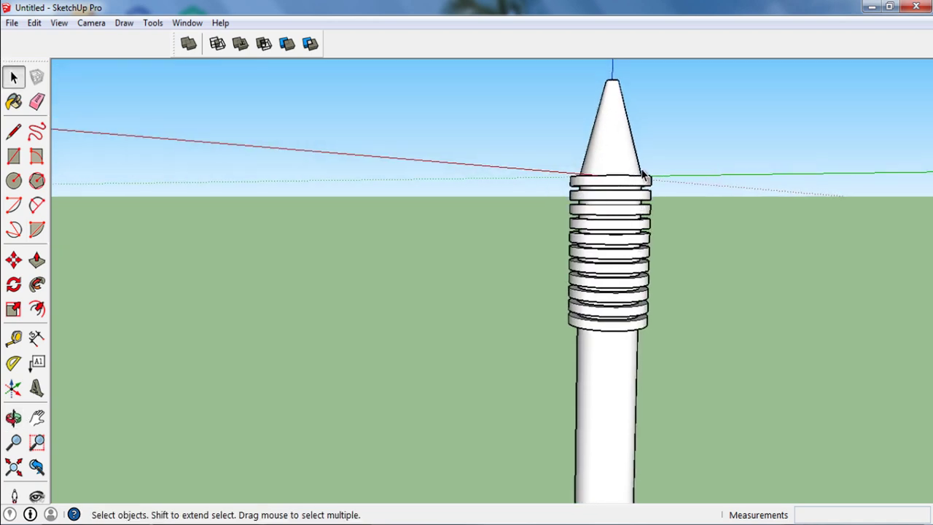
- Inspect the top rings and cone tip, ending at a level view of the grip rings
scroll(637, 197, "up", 2)
scroll(626, 211, "up", 3)
middle_click_drag(624, 216, 624, 192)
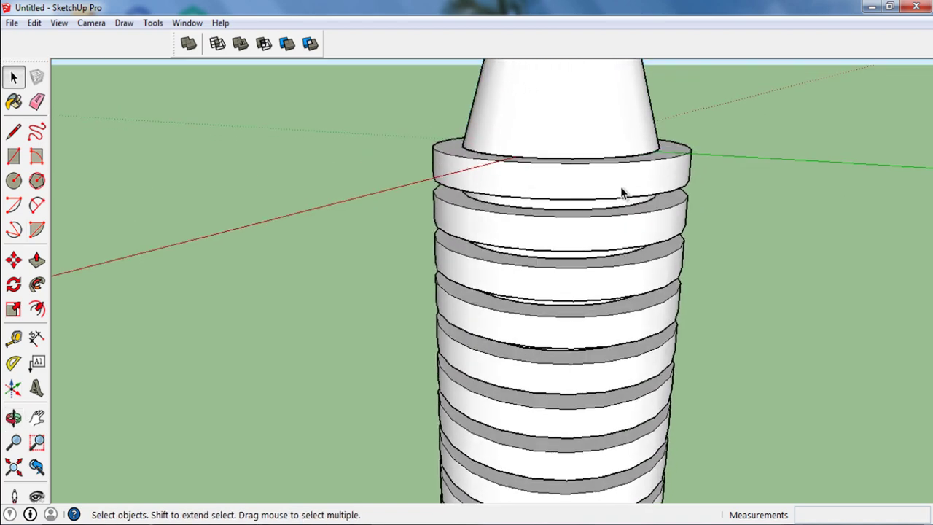
left_click(624, 191)
left_click(621, 229, "ctrl")
scroll(621, 234, "down", 2)
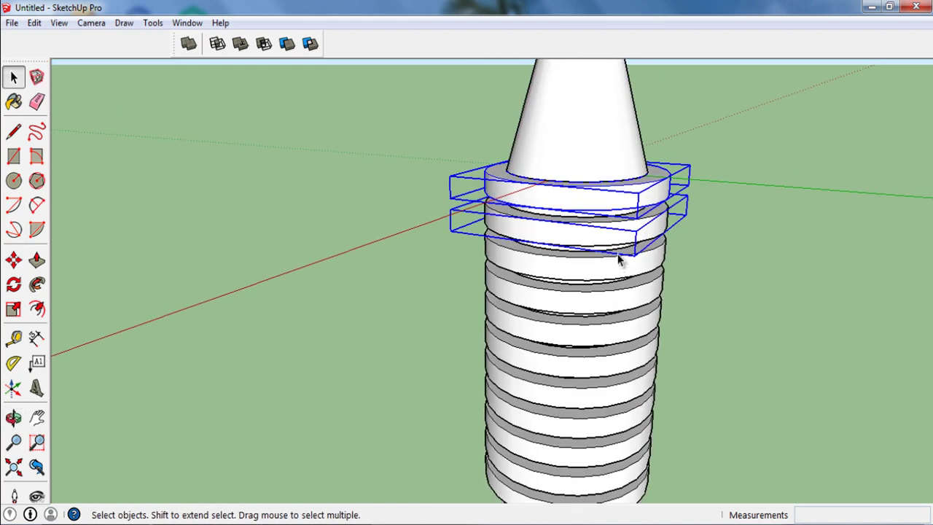
scroll(612, 174, "down", 2)
left_click(608, 170)
scroll(606, 164, "down", 2)
scroll(608, 218, "down", 2)
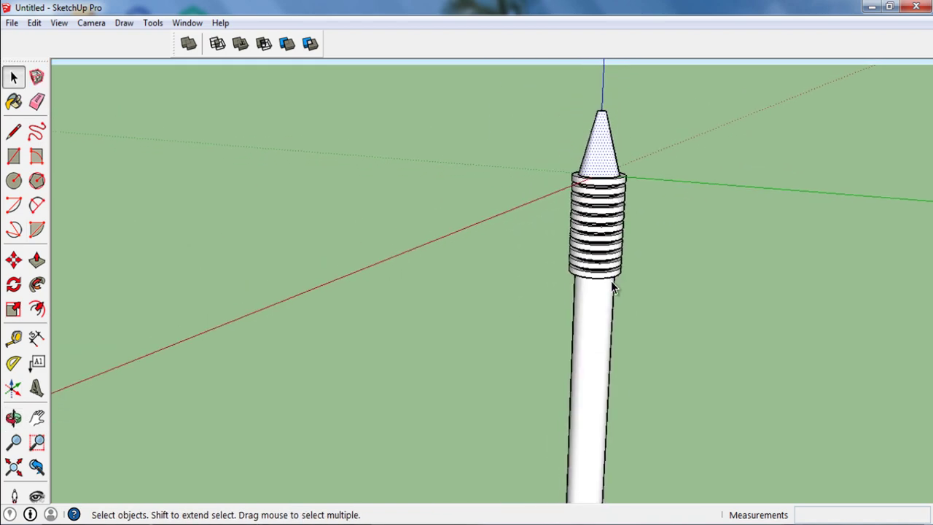
scroll(617, 343, "down", 1)
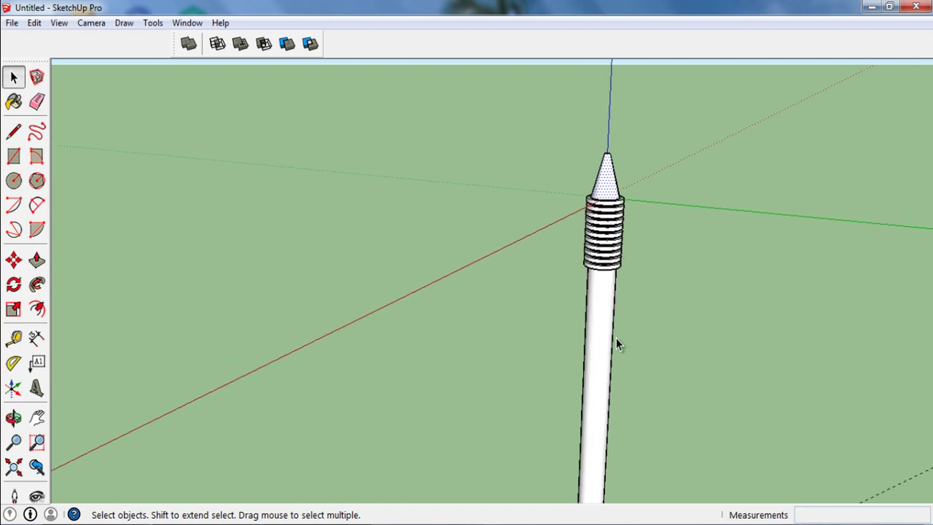
scroll(589, 243, "up", 2)
scroll(598, 248, "up", 2)
scroll(614, 300, "up", 1)
middle_click_drag(613, 293, 610, 259)
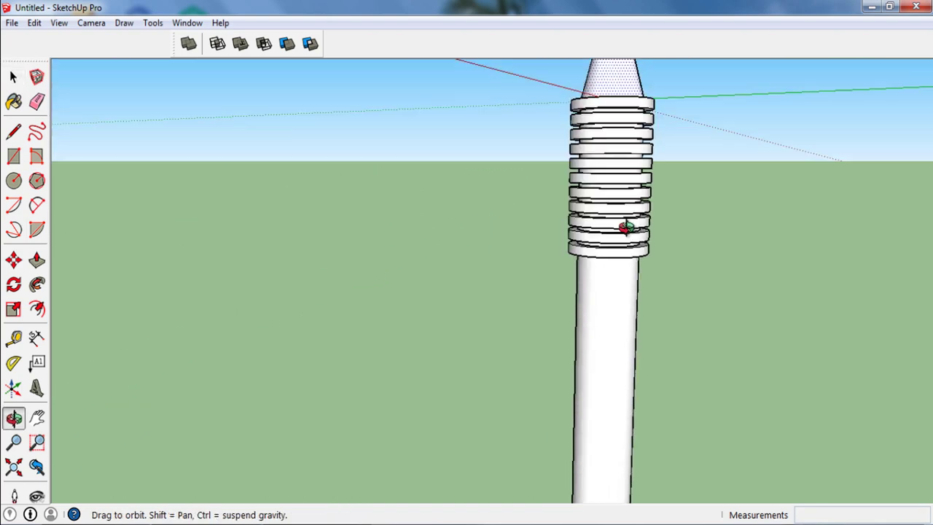
scroll(611, 261, "up", 1)
scroll(612, 302, "down", 1)
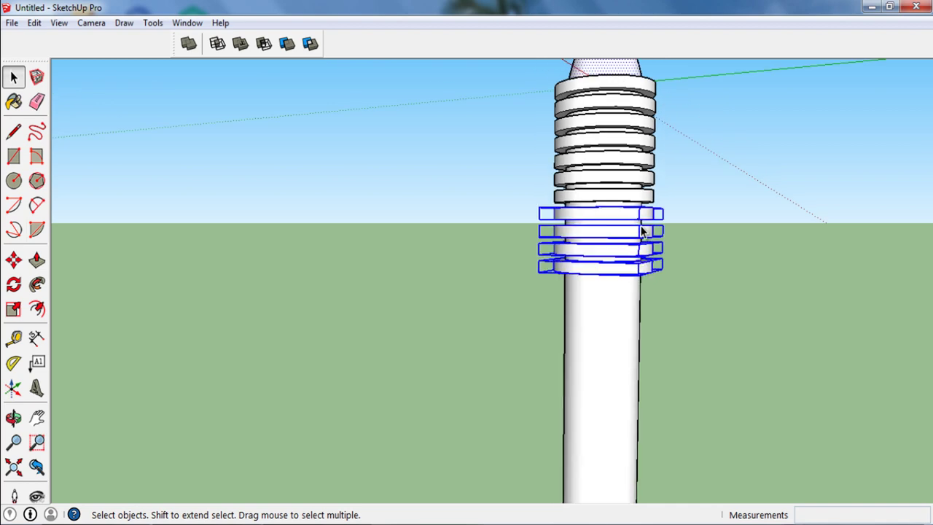
scroll(641, 231, "up", 1)
- Copy the bottom four grip rings 1100 mm further down the shaft
middle_click_drag(642, 232, 577, 225)
key("m")
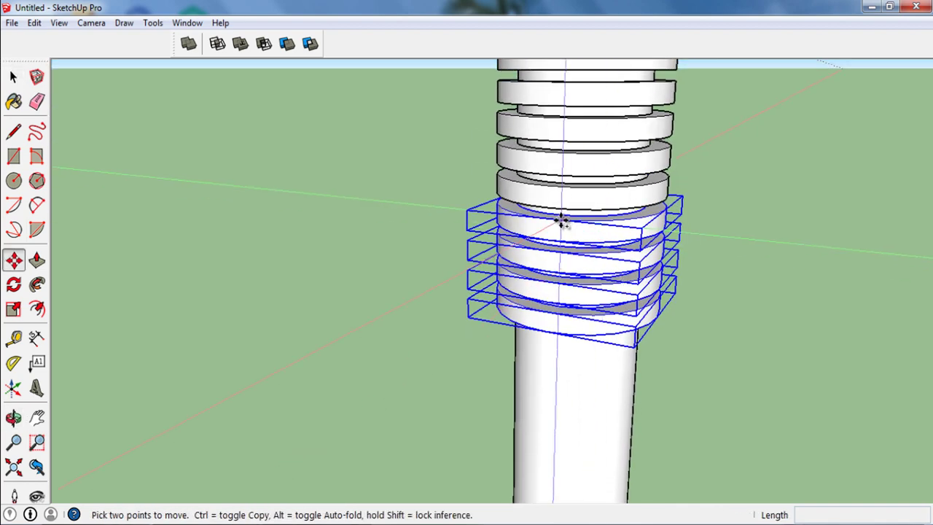
left_click(568, 219)
key("ctrl")
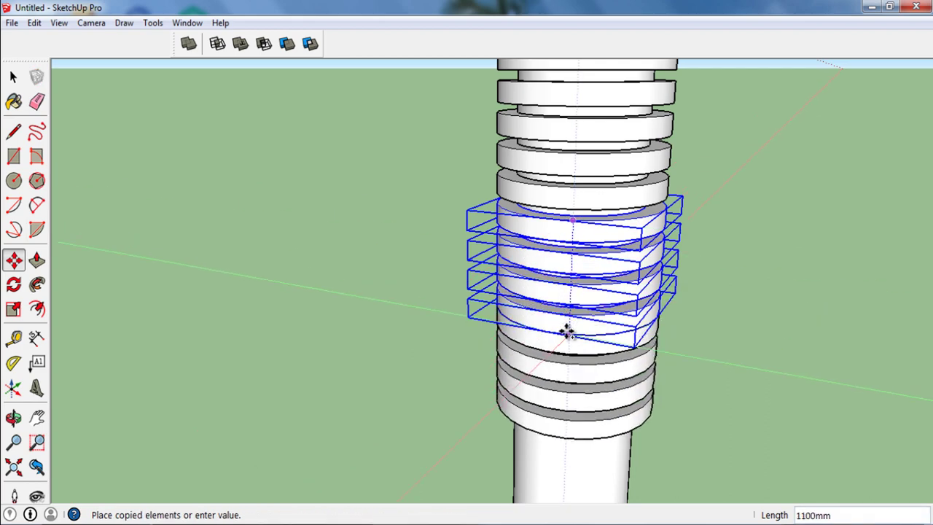
left_click(566, 318)
key("space")
- Clear the selection and orbit to an eye-level view of the lengthened column
left_click(785, 368)
mouse_move(786, 368)
middle_mouse_down()
mouse_move(731, 327)
mouse_move(686, 269)
mouse_move(664, 121)
middle_mouse_up()
scroll(685, 281, "down", 2)
scroll(683, 285, "down", 1)
scroll(683, 286, "down", 1)
scroll(658, 145, "up", 1)
scroll(671, 237, "up", 3)
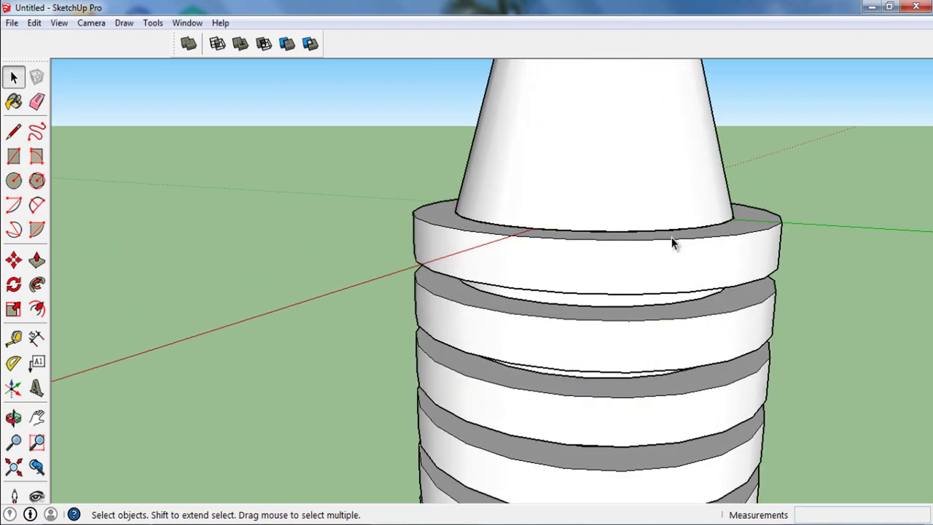
- Open the top ring group and push/pull its upper face to thicken it upward
middle_click_drag(674, 252, 658, 304)
left_click(663, 332)
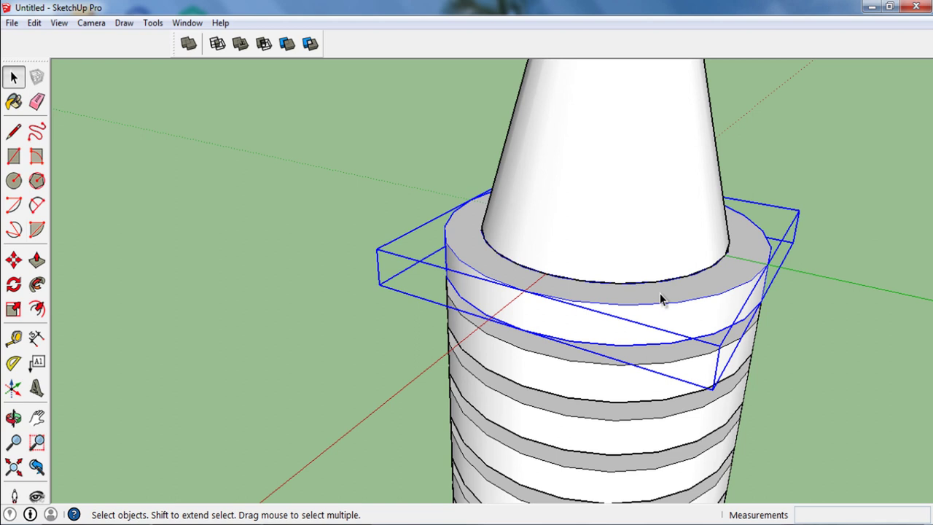
double_click(659, 293)
left_click(659, 293)
key("p")
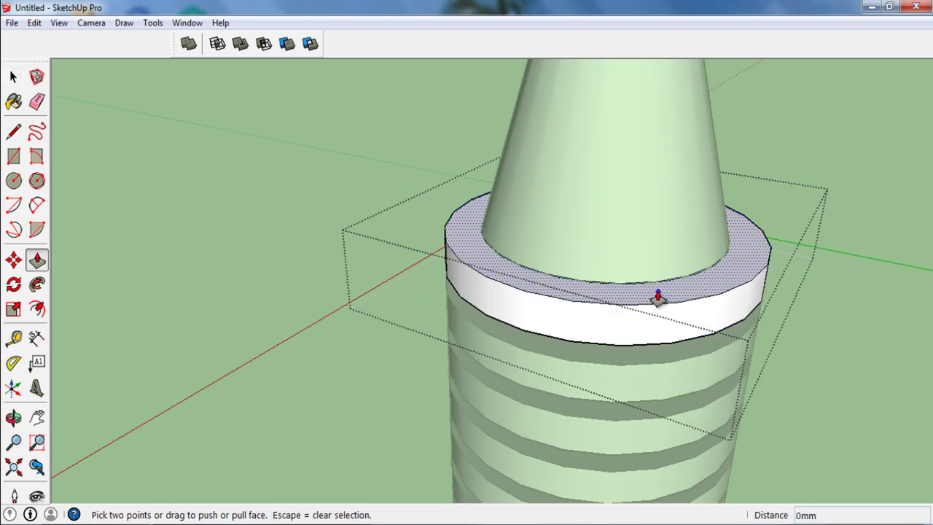
left_click(659, 294)
type("300")
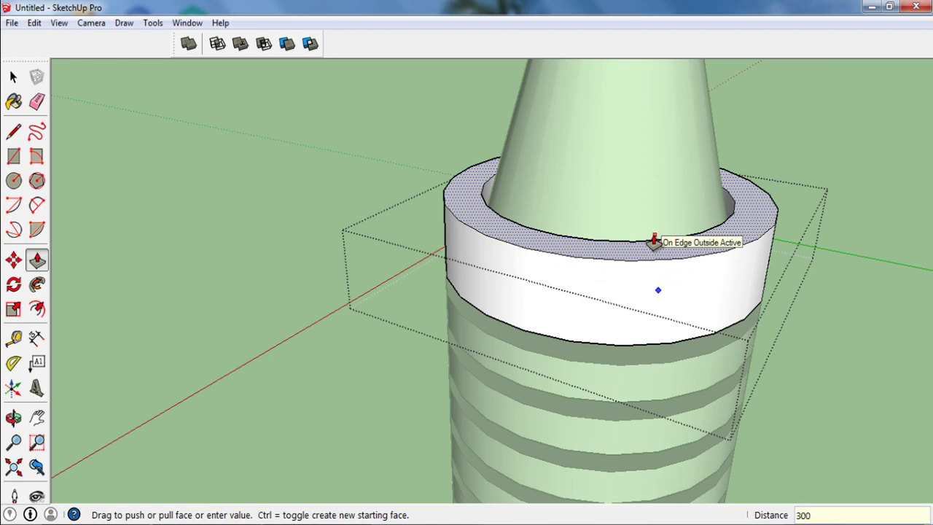
left_click(654, 241)
key("space")
mouse_move(870, 349)
middle_mouse_down()
mouse_move(787, 244)
mouse_move(744, 252)
middle_mouse_up()
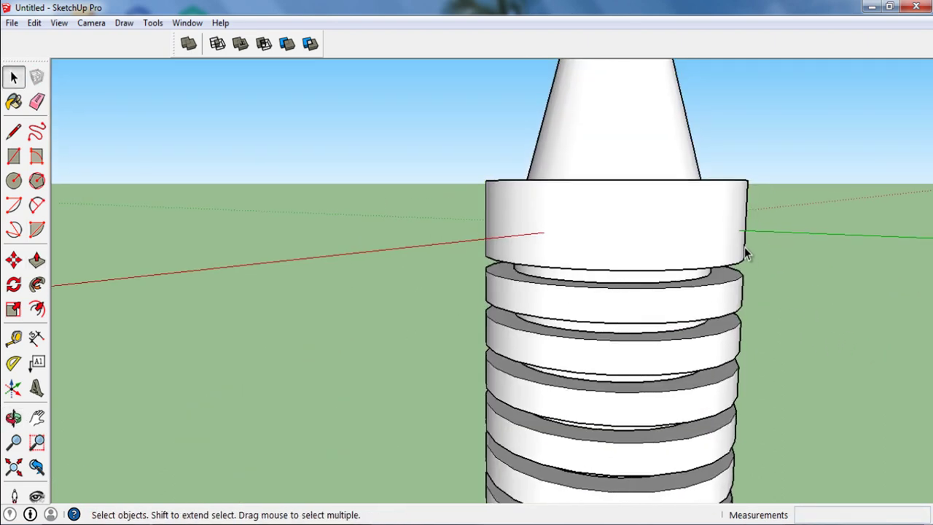
scroll(745, 253, "down", 3)
scroll(702, 295, "down", 2)
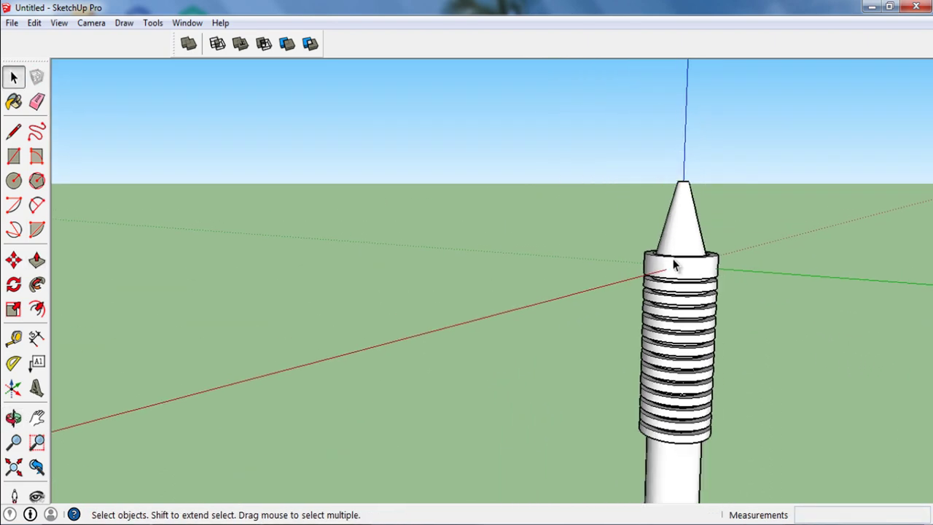
middle_click_drag(674, 266, 689, 270)
scroll(689, 270, "up", 2)
scroll(690, 291, "up", 3)
scroll(689, 303, "up", 2)
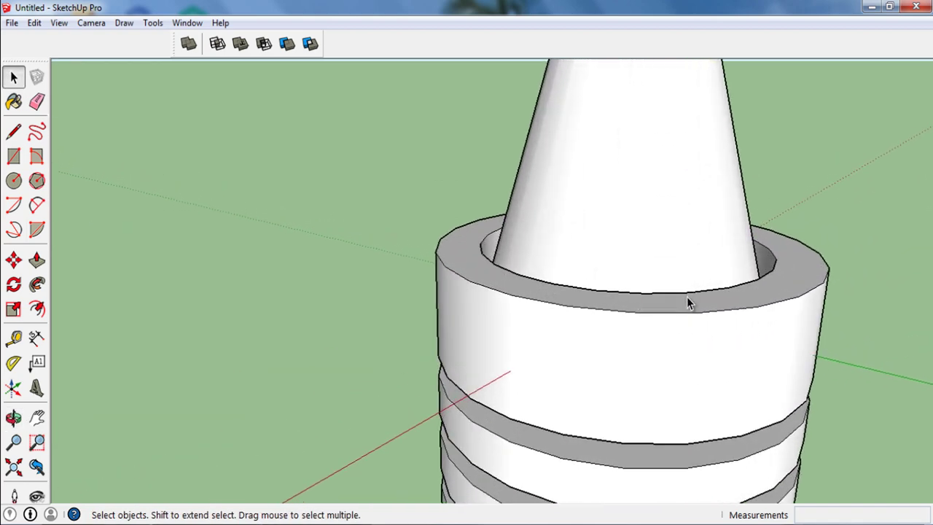
- Scale the top ring down slightly around the cone
left_click(689, 302)
scroll(708, 309, "up", 2)
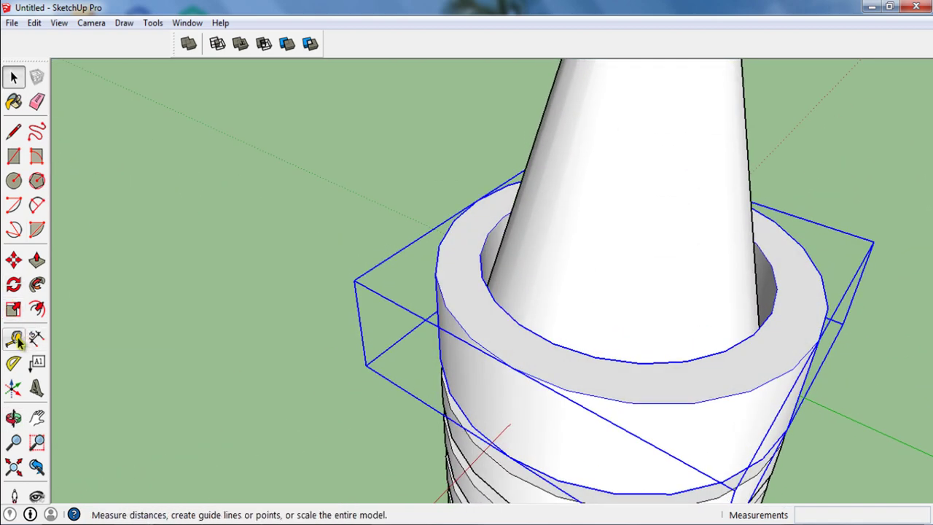
left_click(13, 308)
left_click_drag(734, 491, 730, 468)
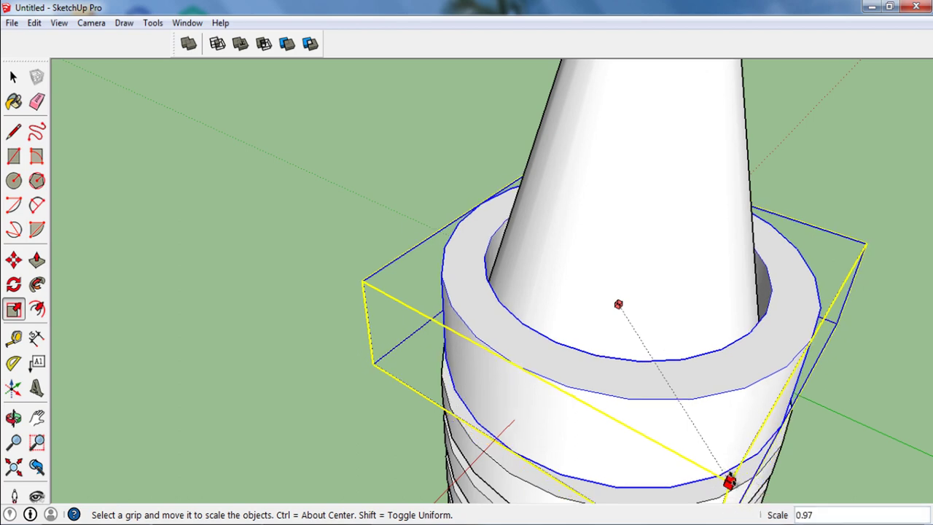
key("space")
scroll(681, 364, "down", 2)
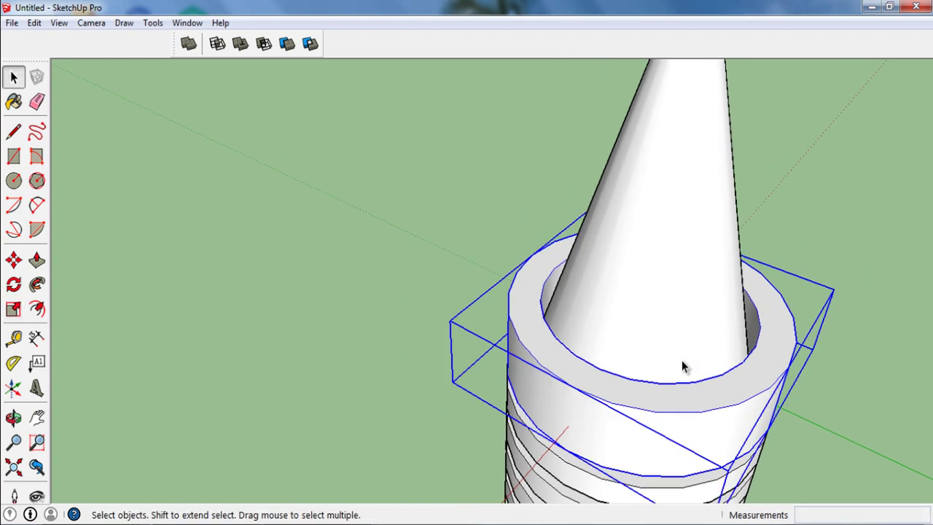
scroll(674, 321, "down", 2)
- Copy the cone tip upward onto the top ring, then view the whole shaft from the side
left_click(671, 317)
scroll(664, 306, "down", 1)
key("m")
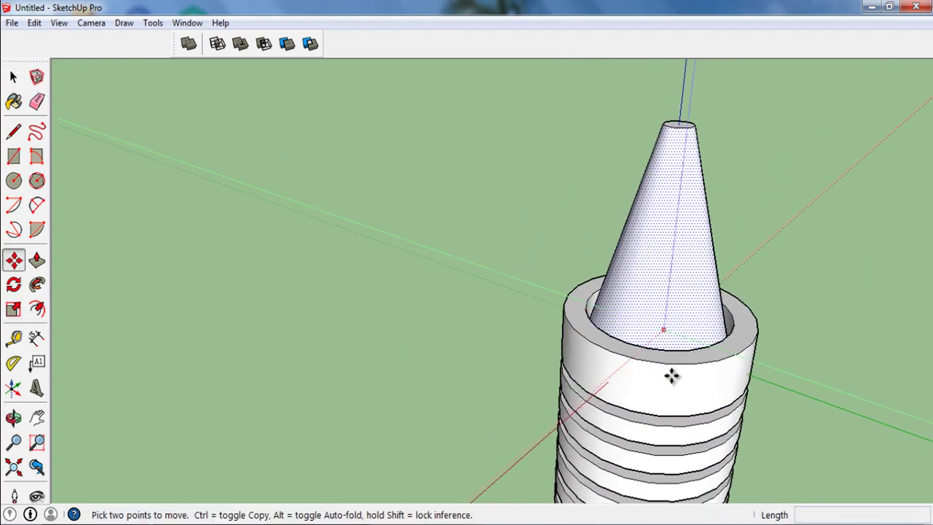
key("ctrl")
left_click(693, 416)
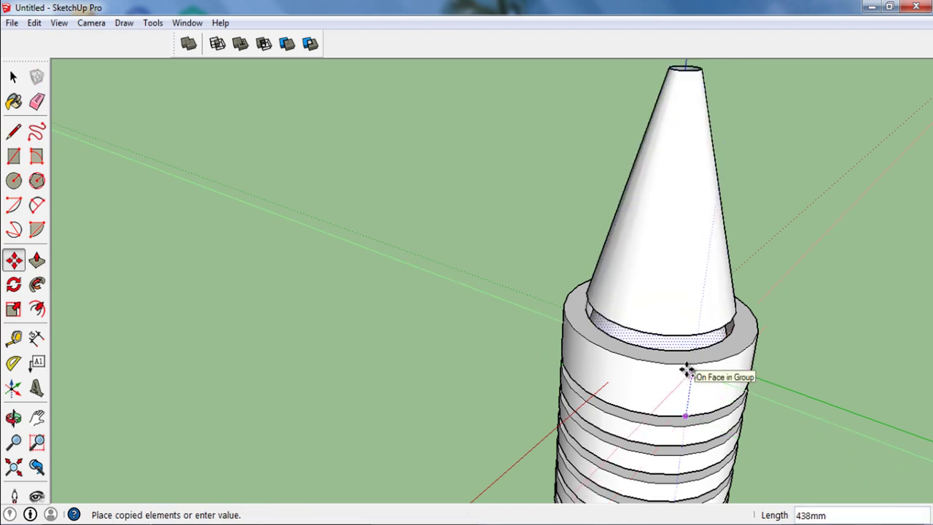
left_click(686, 376)
key("space")
left_click(770, 230)
scroll(770, 230, "down", 2)
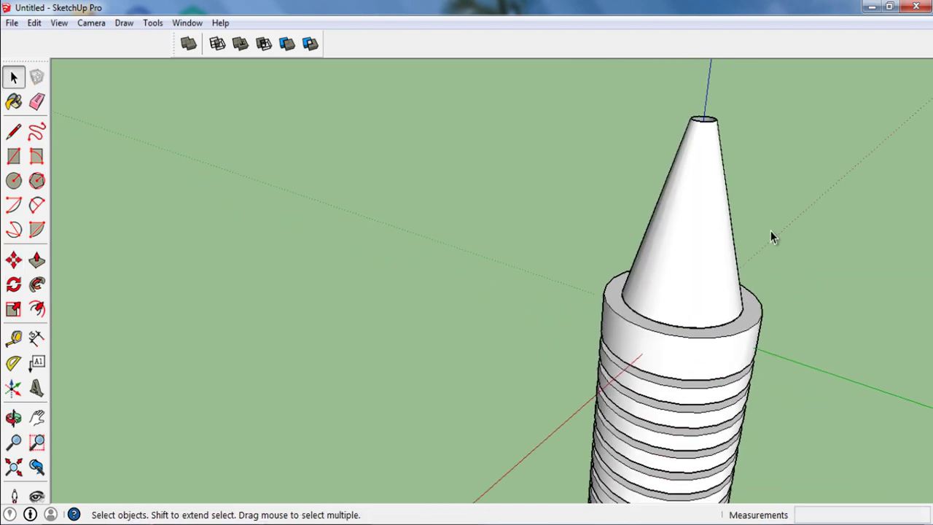
scroll(764, 228, "down", 2)
mouse_move(765, 228)
middle_mouse_down()
mouse_move(712, 342)
mouse_move(831, 372)
middle_mouse_up()
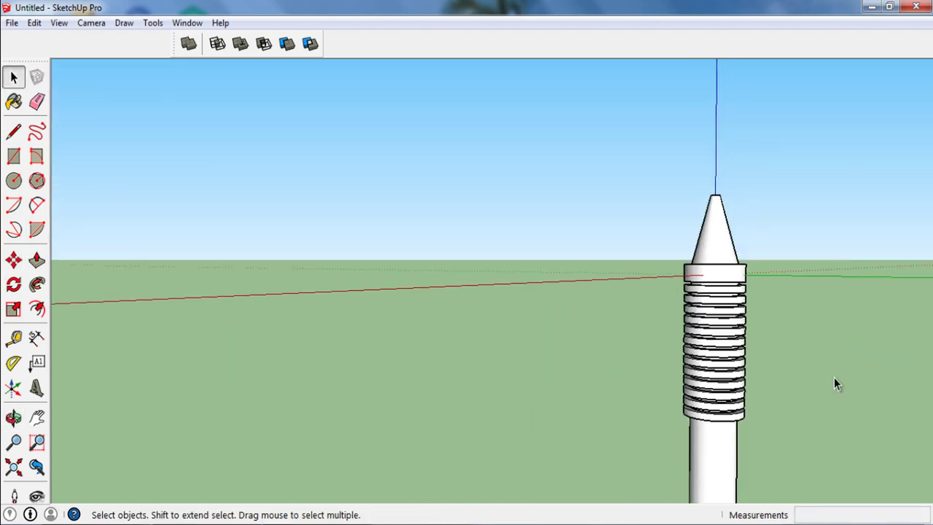
- Open the lowest grip ring and push/pull its bottom face down 300mm
scroll(669, 360, "up", 1)
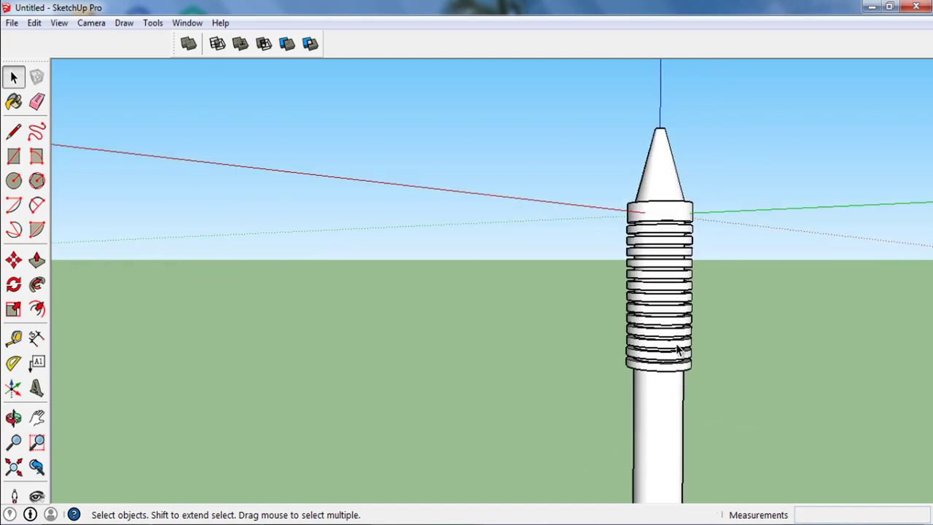
scroll(676, 351, "up", 2)
scroll(673, 354, "up", 2)
left_click(703, 367)
scroll(704, 367, "up", 2)
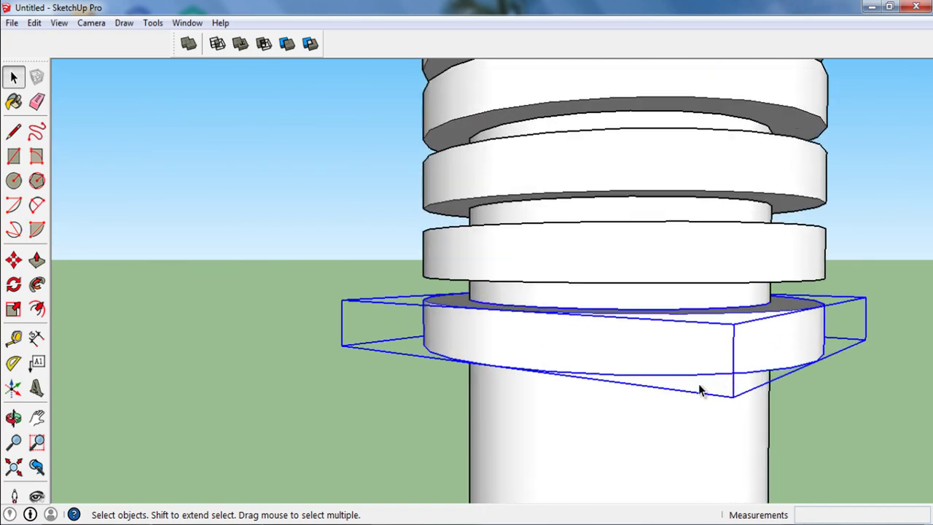
middle_click_drag(698, 388, 689, 281)
double_click(697, 273)
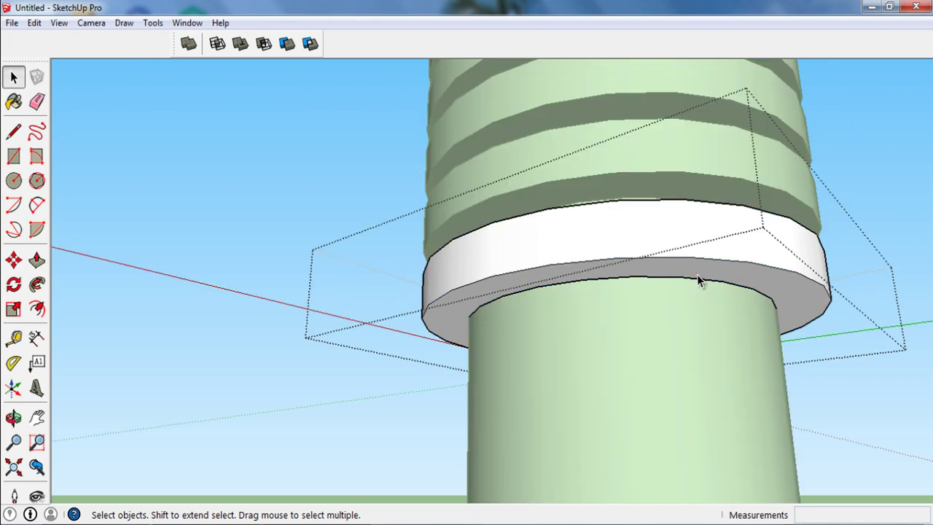
key("p")
left_click_drag(697, 279, 697, 294)
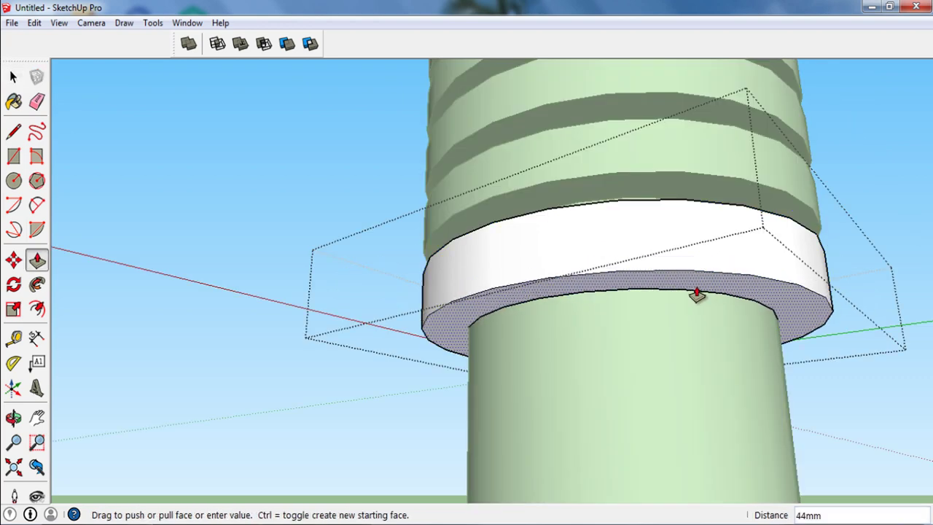
type("300")
key("Return")
key("space")
- Try scaling the lowest ring twice, cancelling both resizes
middle_click_drag(718, 282, 744, 397)
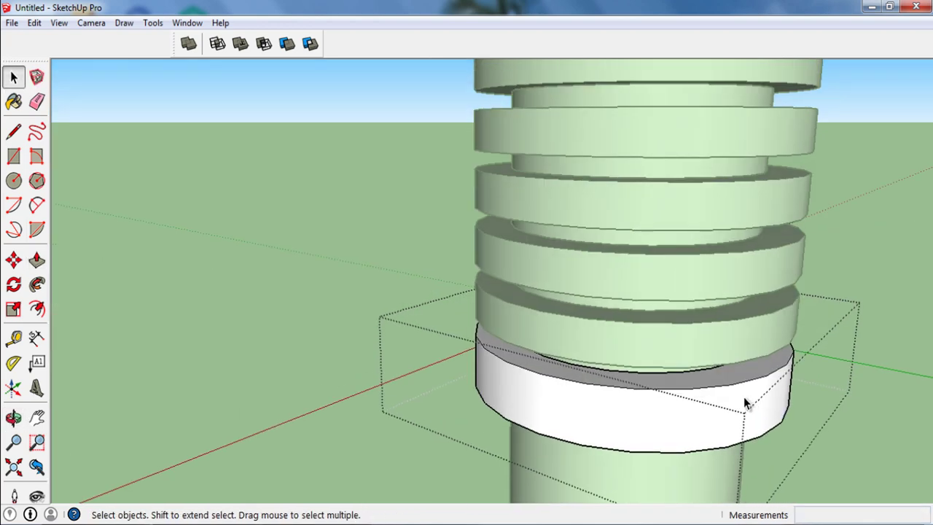
left_click(718, 421)
left_click(13, 309)
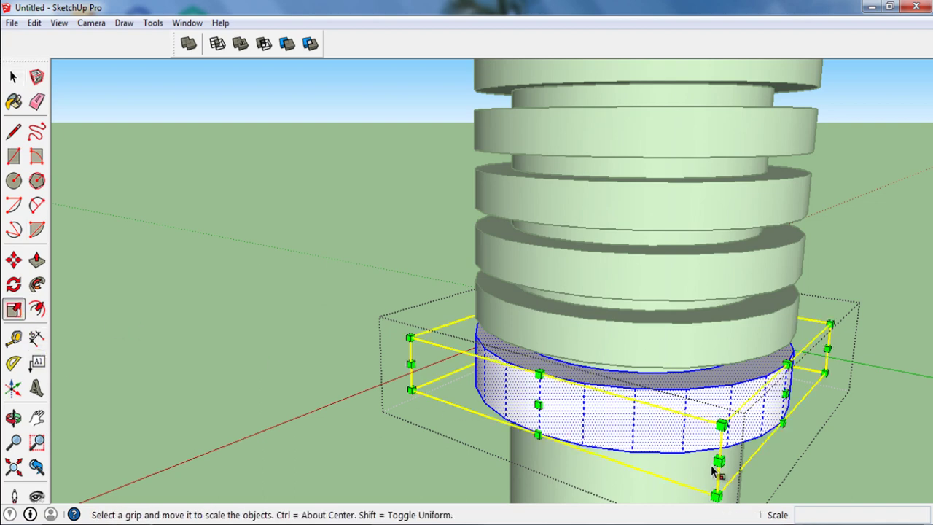
left_click_drag(718, 460, 732, 475)
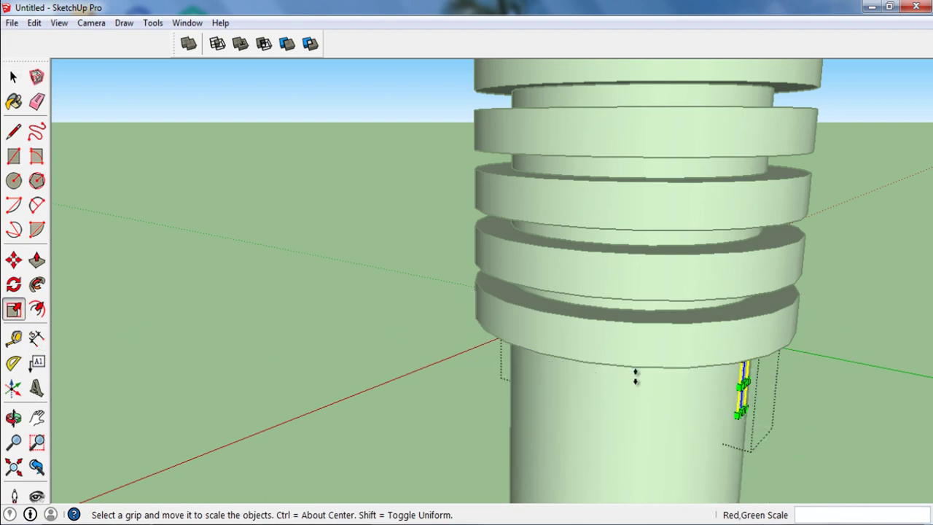
scroll(598, 341, "down", 3)
key("Escape")
key("space")
left_click(766, 470)
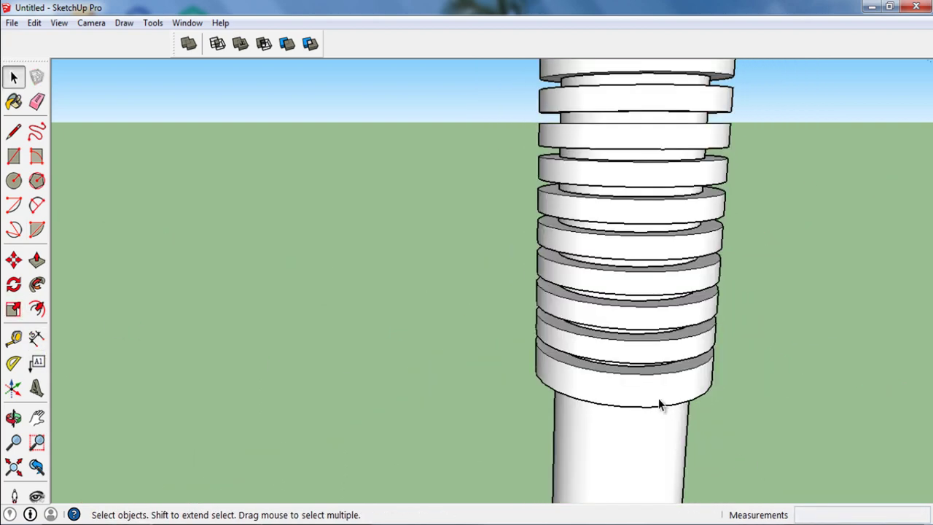
key("s")
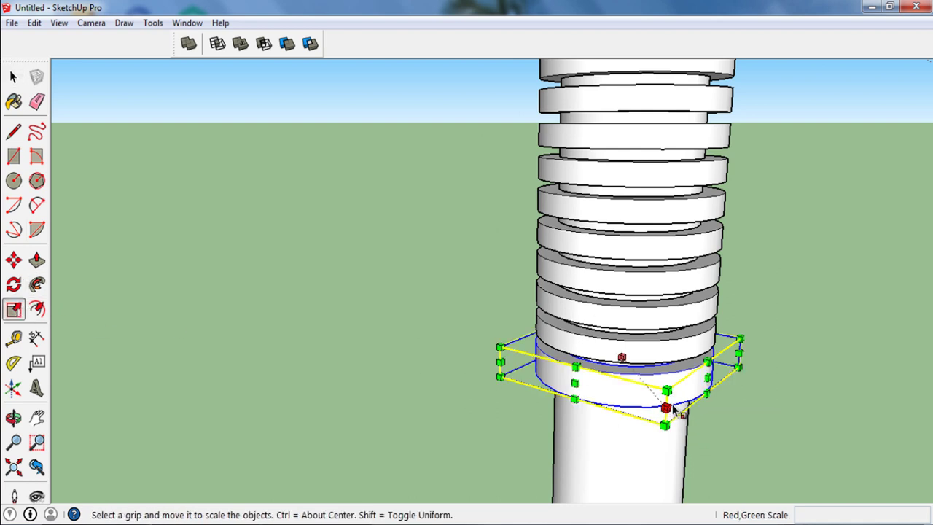
left_click_drag(673, 410, 680, 407)
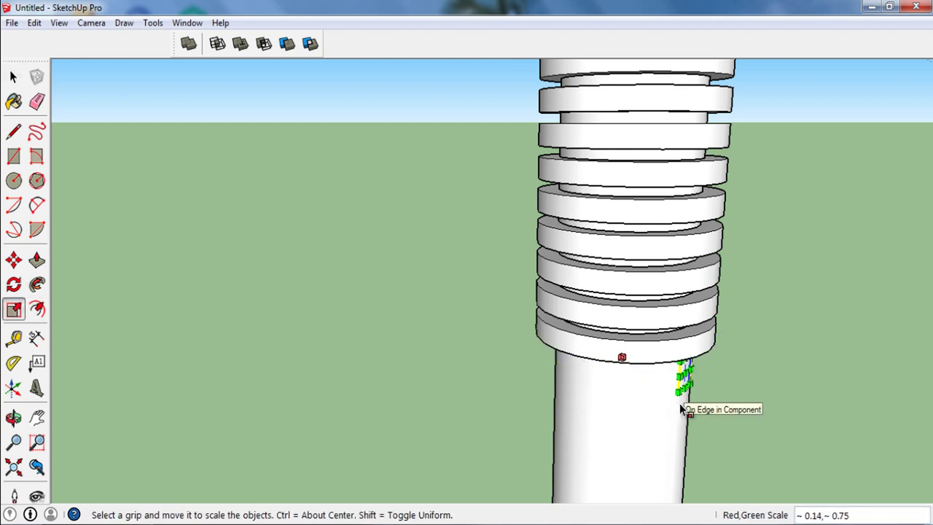
key("Escape")
key("space")
- Pull the ring's bottom face down 100mm
mouse_move(719, 384)
middle_mouse_down()
mouse_move(652, 402)
mouse_move(655, 345)
mouse_move(668, 408)
mouse_move(643, 454)
mouse_move(674, 342)
mouse_move(666, 308)
mouse_move(688, 447)
mouse_move(692, 370)
middle_mouse_up()
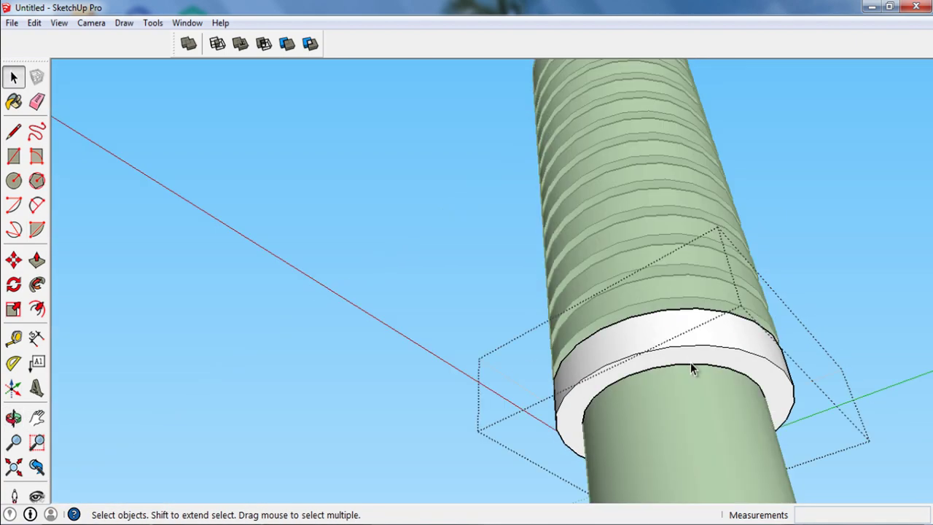
key("p")
left_click_drag(692, 358, 697, 379)
type("100")
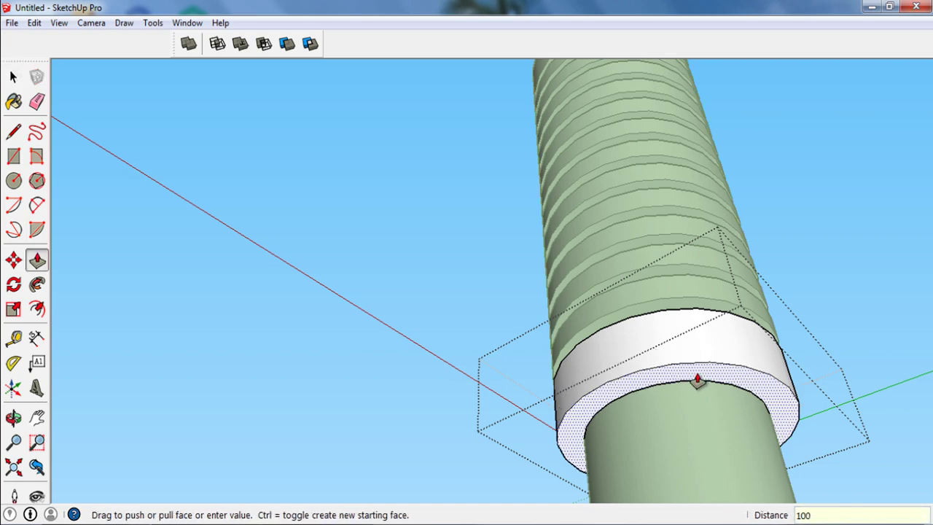
key("Return")
key("space")
- Reopen the ring from below and apply another 100mm pull to its bottom face
mouse_move(459, 405)
middle_mouse_down()
mouse_move(641, 288)
mouse_move(637, 404)
middle_mouse_up()
scroll(634, 349, "down", 5)
mouse_move(631, 312)
middle_mouse_down()
mouse_move(640, 406)
mouse_move(635, 345)
middle_mouse_up()
scroll(640, 400, "up", 4)
double_click(635, 344)
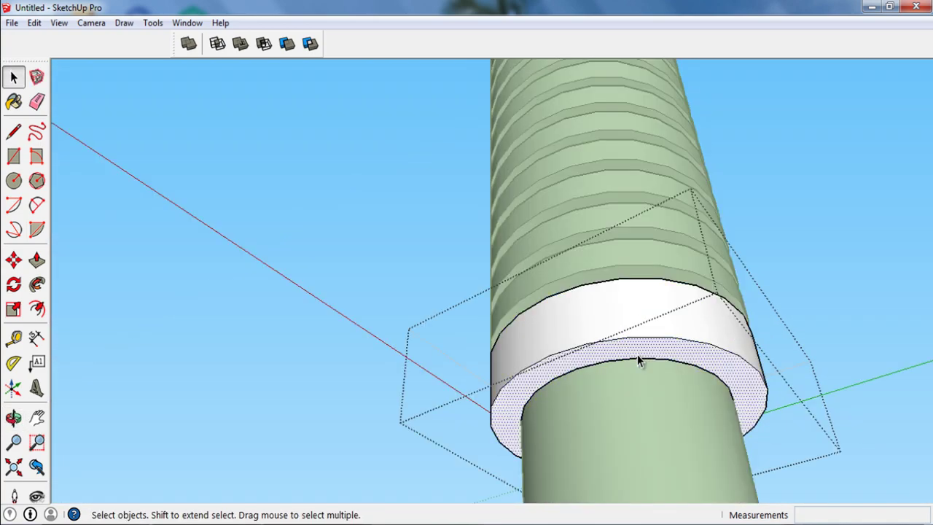
key("p")
left_click(637, 360)
type("100")
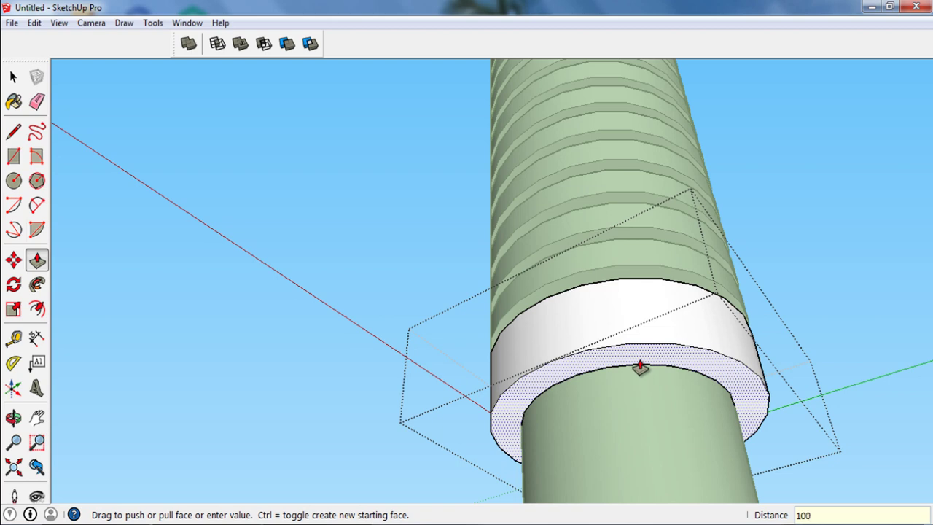
key("Return")
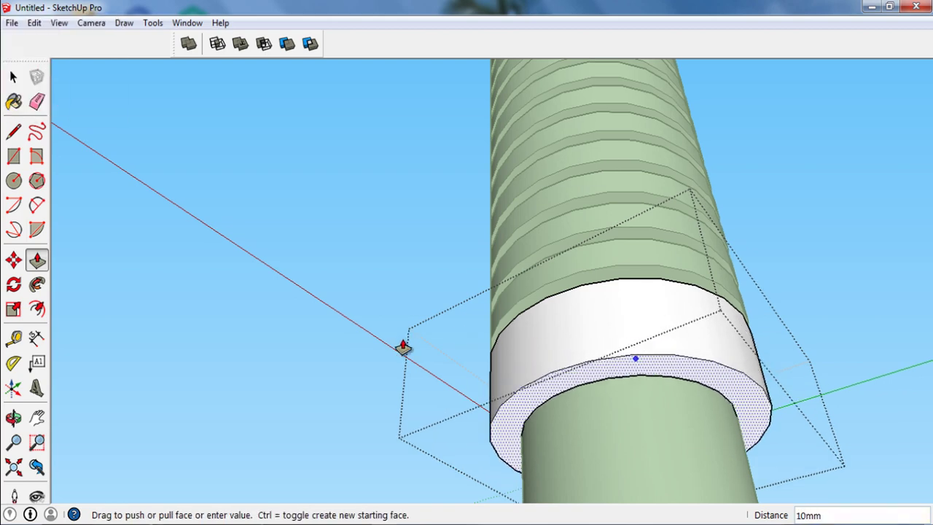
key("space")
- Select the whole shaft with grip and tip and flip it along the blue axis
middle_click_drag(681, 246, 594, 270)
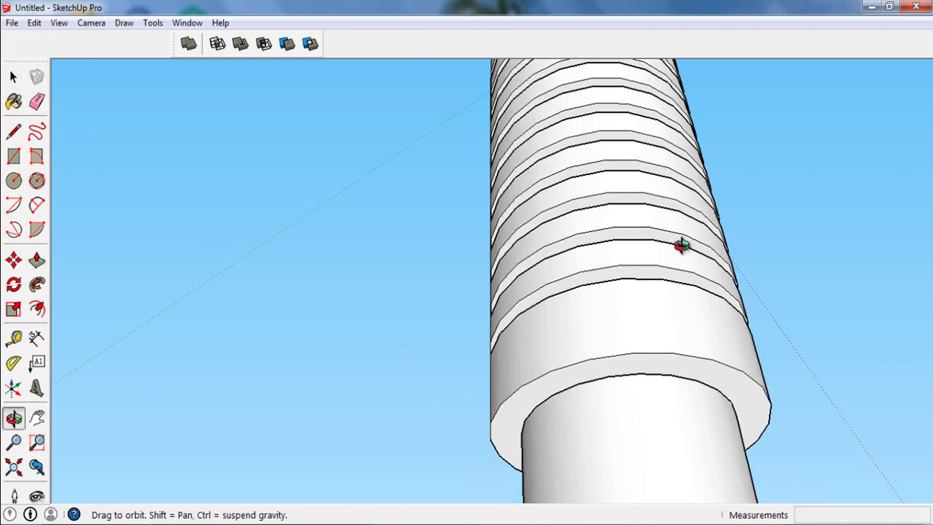
scroll(594, 270, "down", 3)
scroll(596, 258, "down", 3)
scroll(619, 306, "down", 2)
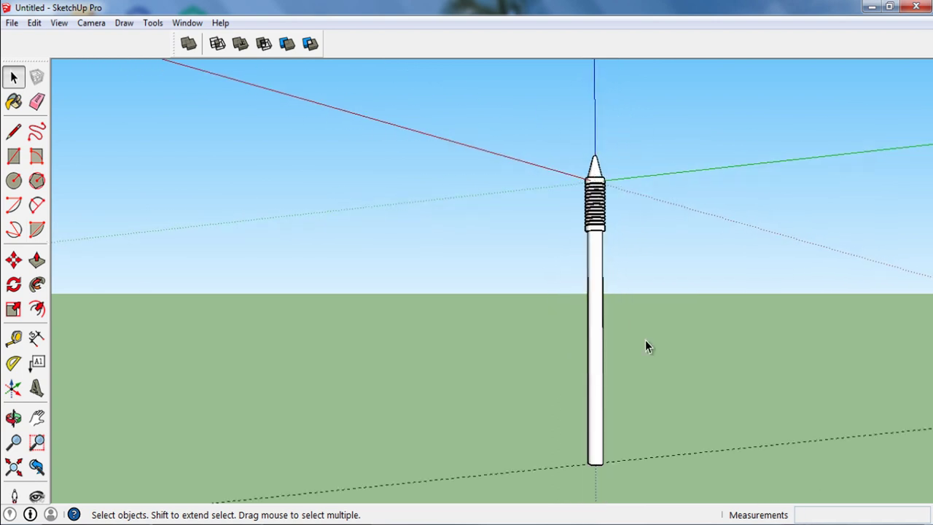
left_click_drag(523, 80, 532, 132)
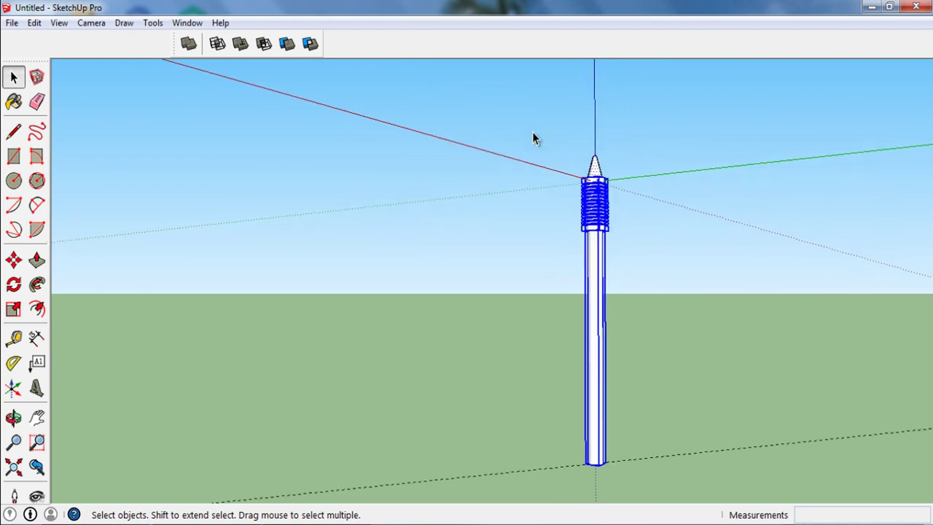
right_click(595, 246)
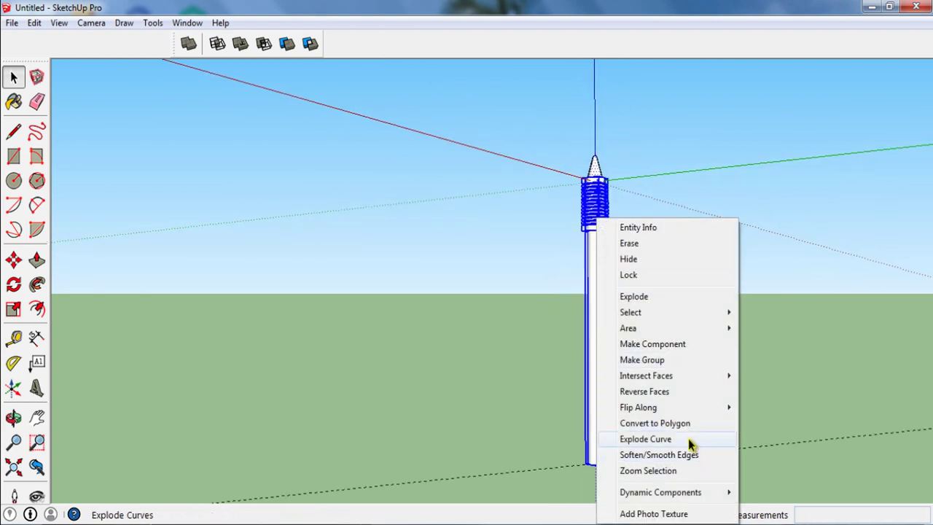
left_click(780, 438)
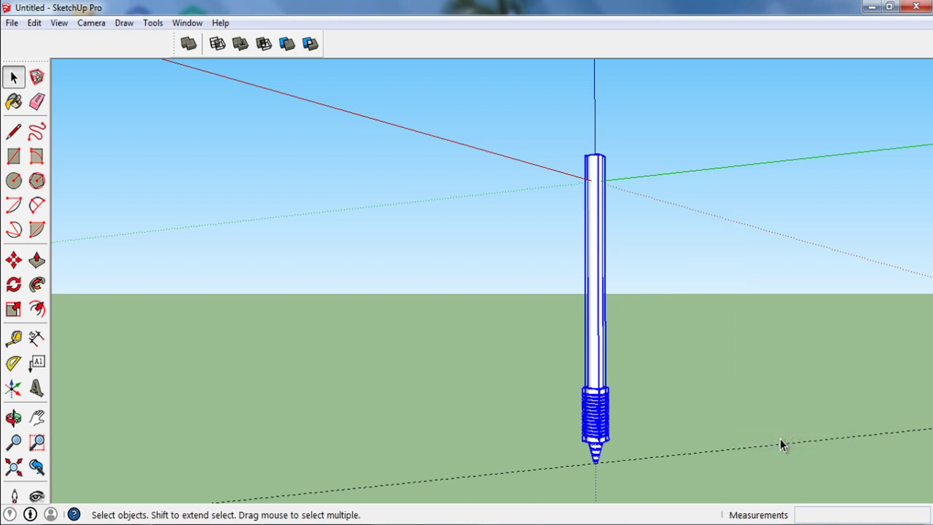
left_click(723, 412)
left_click(34, 22)
mouse_move(59, 268)
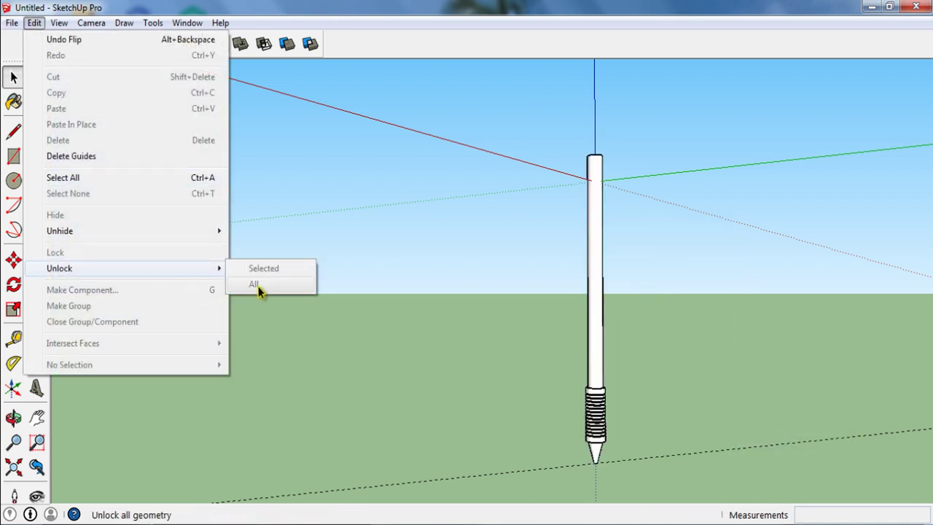
- Unhide all geometry, then hide the spiked head
mouse_move(131, 231)
left_click(252, 259)
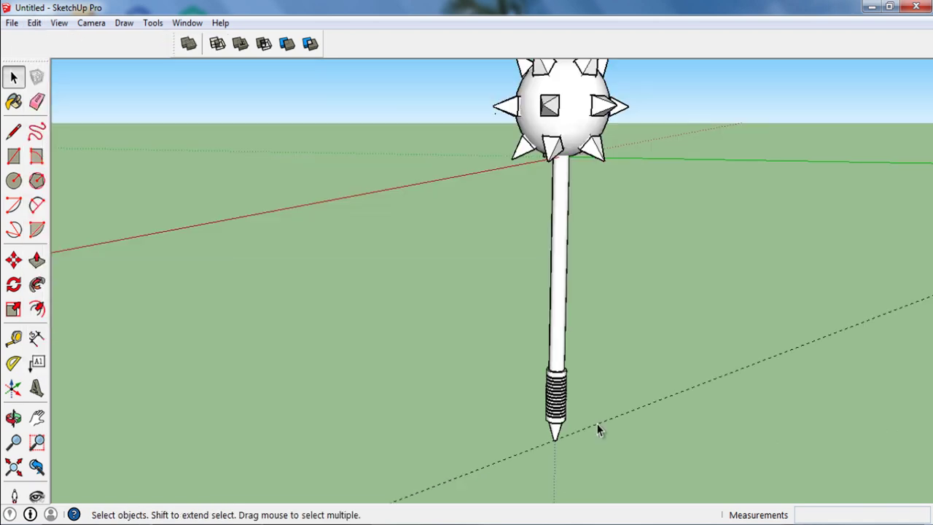
right_click(566, 130)
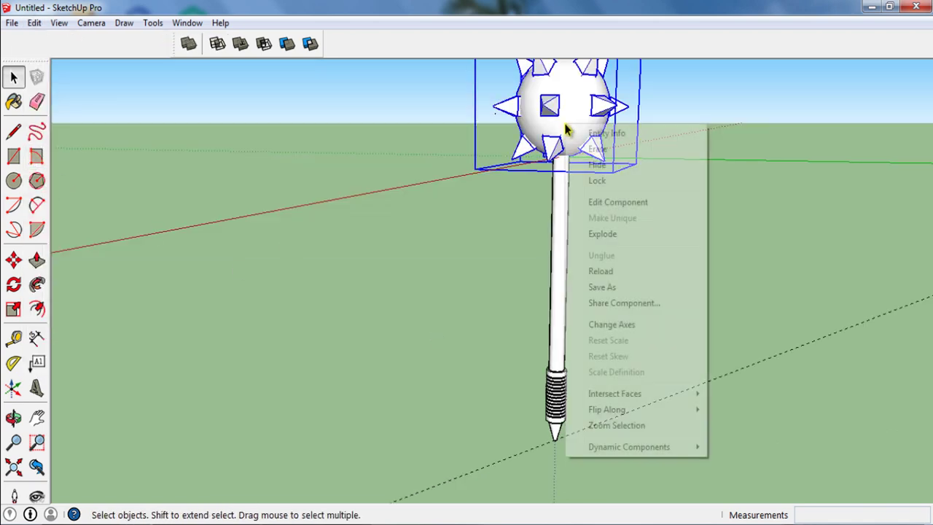
left_click(597, 164)
- Select the shaft and hide it too
middle_click_drag(596, 163, 582, 206)
scroll(574, 139, "up", 2)
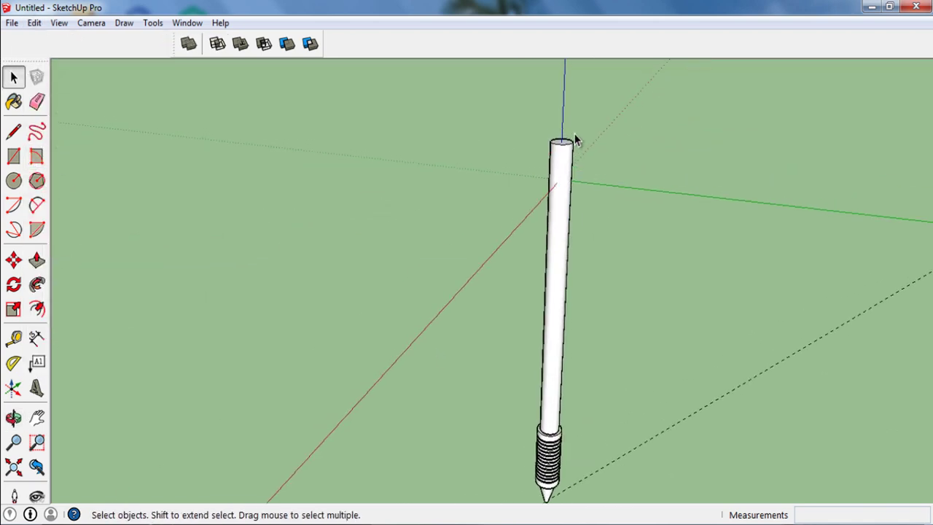
scroll(573, 173, "up", 2)
scroll(571, 185, "up", 2)
scroll(571, 191, "up", 2)
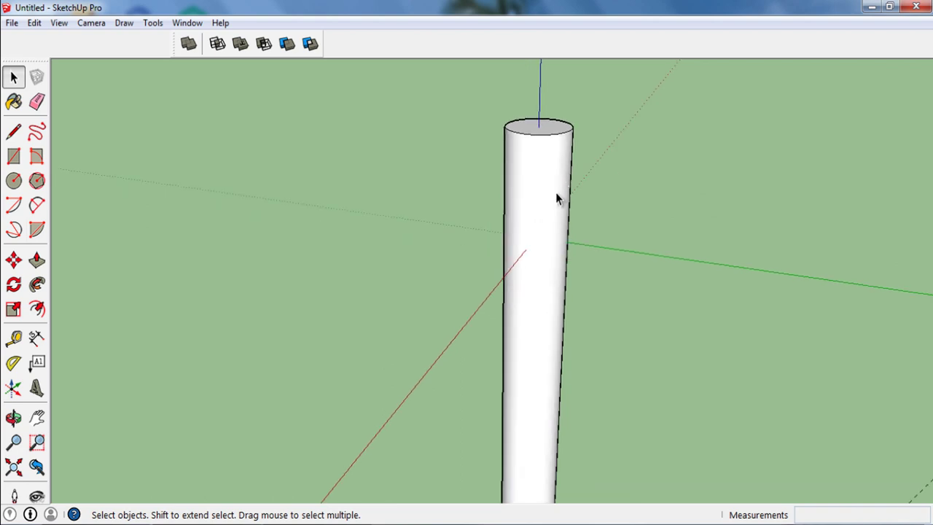
left_click(556, 197)
right_click(556, 196)
left_click(579, 216)
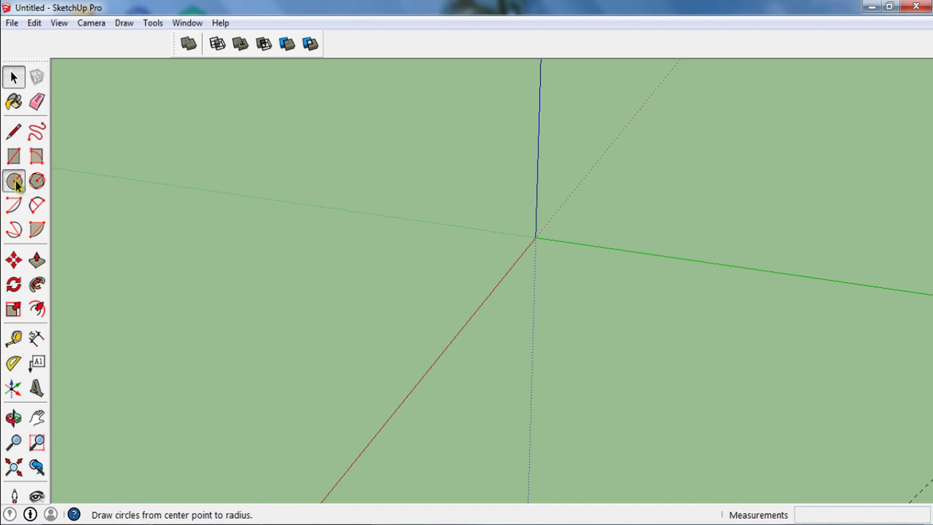
- Draw a 300mm-radius circle at the origin
left_click(15, 182)
mouse_move(371, 244)
middle_mouse_down()
mouse_move(658, 376)
mouse_move(917, 437)
mouse_move(568, 358)
mouse_move(250, 333)
mouse_move(260, 311)
mouse_move(233, 412)
middle_mouse_up()
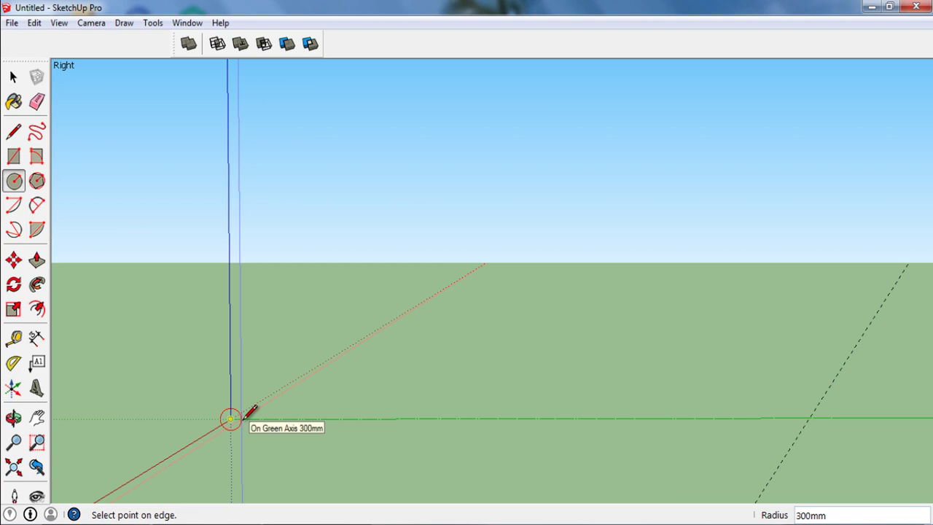
key("space")
middle_click_drag(230, 418, 230, 426)
- Push/pull the circle into a cylinder and make it a component
key("p")
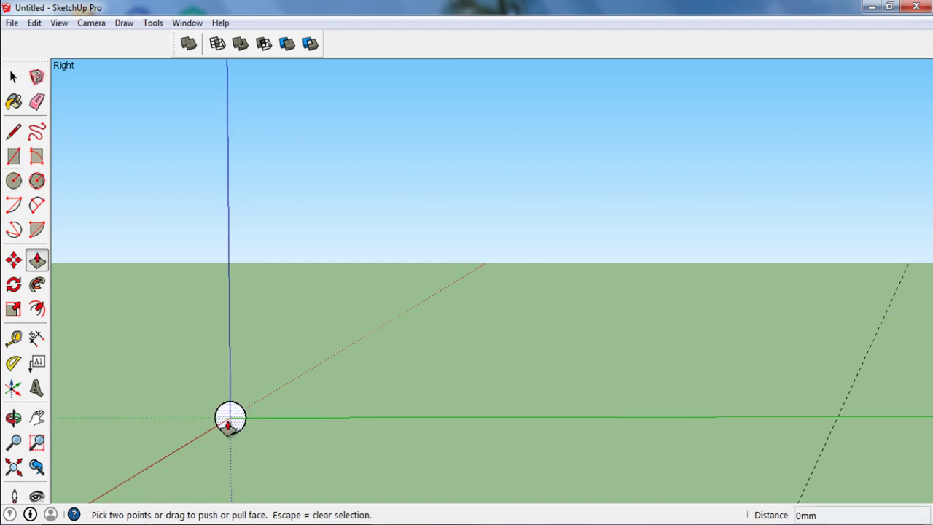
left_click(230, 426)
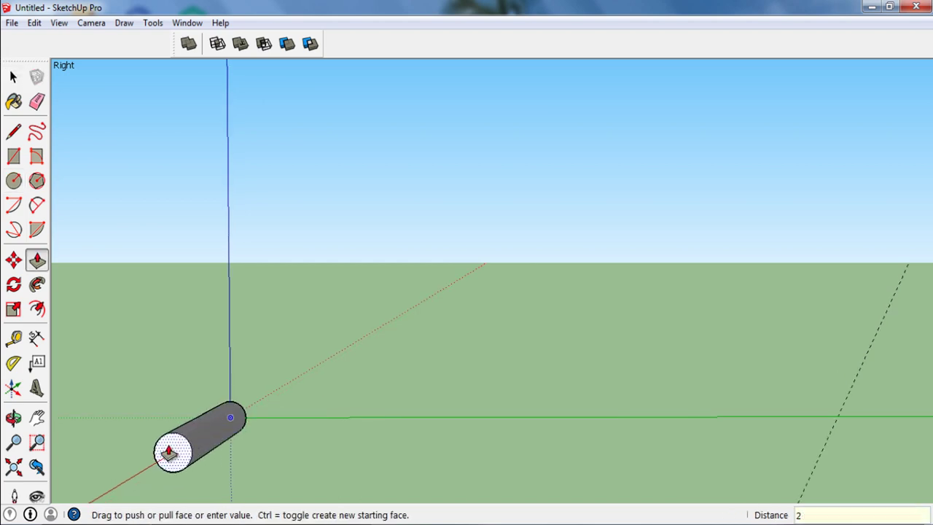
key("space")
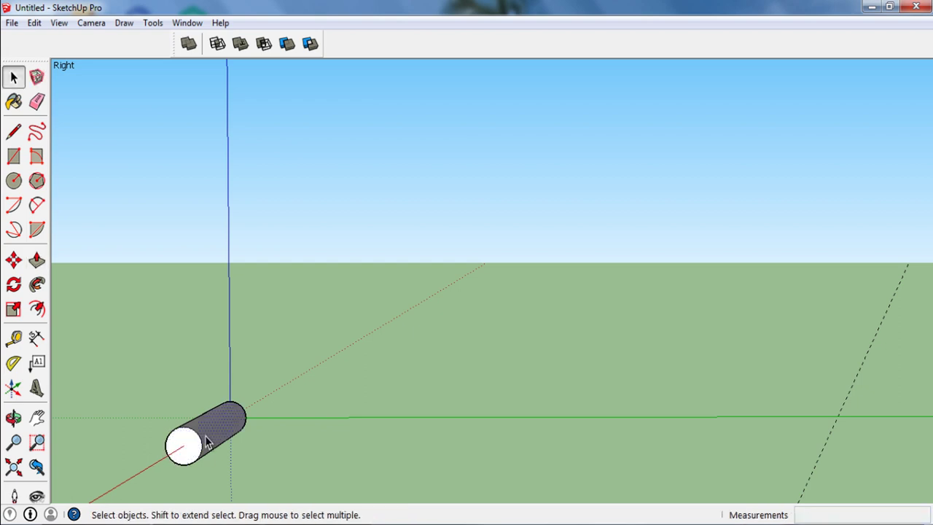
key("g")
key("Return")
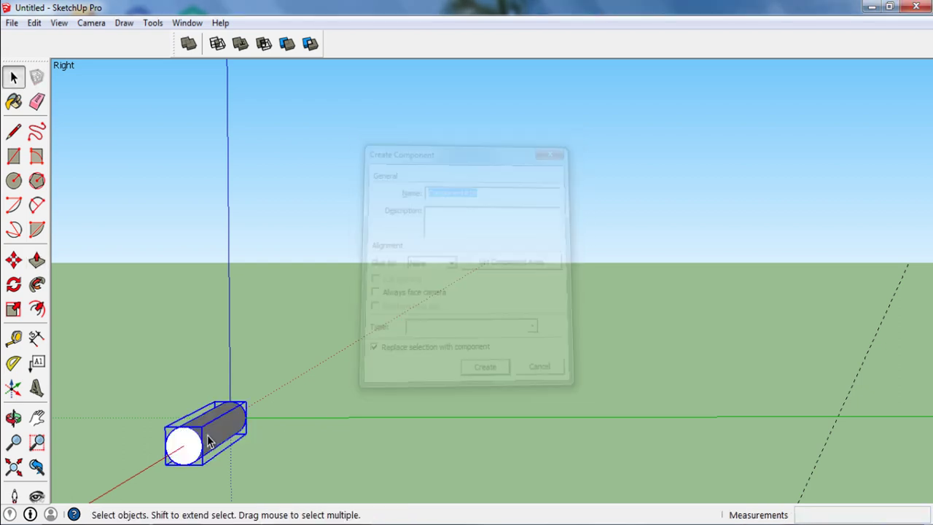
left_click(321, 377)
scroll(321, 376, "down", 3)
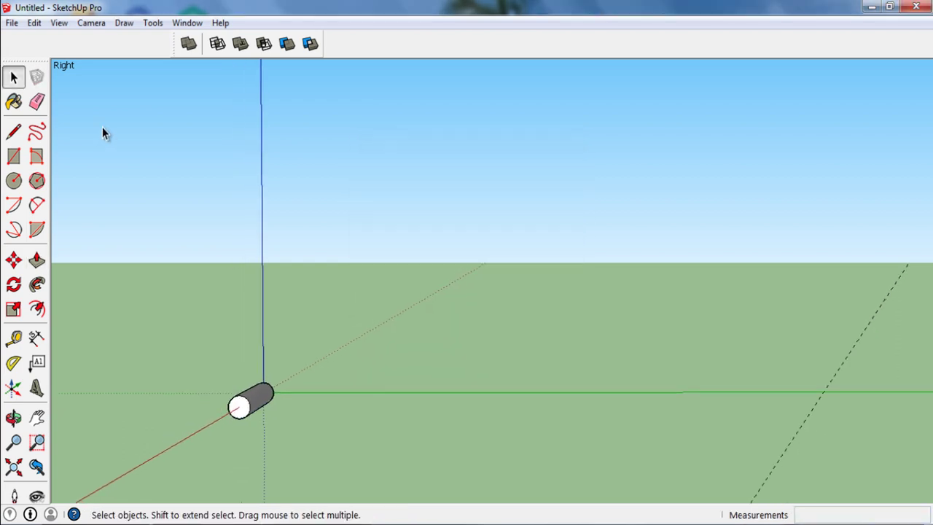
left_click(38, 23)
- Unhide all geometry and move the cylinder peg onto the shaft below the spiked sphere
left_click(256, 262)
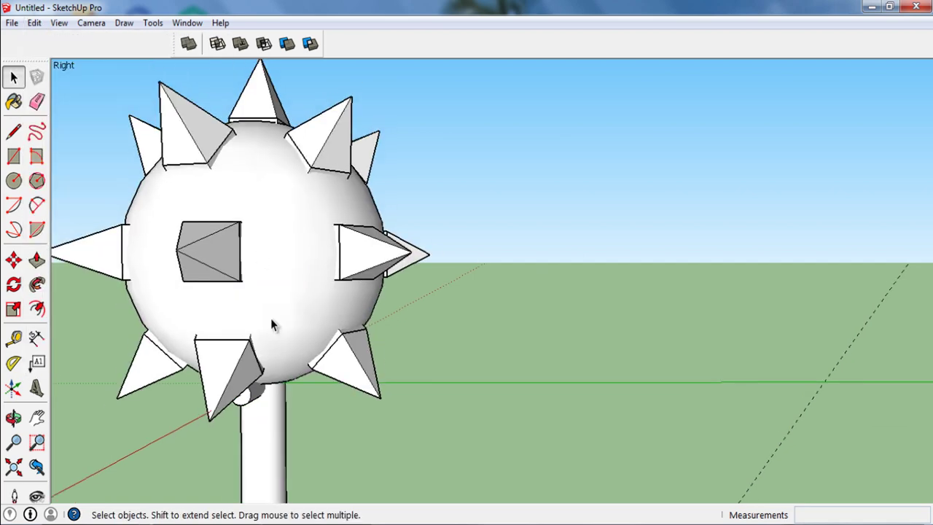
middle_click_drag(270, 318, 271, 406)
scroll(281, 381, "up", 3)
scroll(280, 381, "up", 1)
scroll(265, 359, "up", 2)
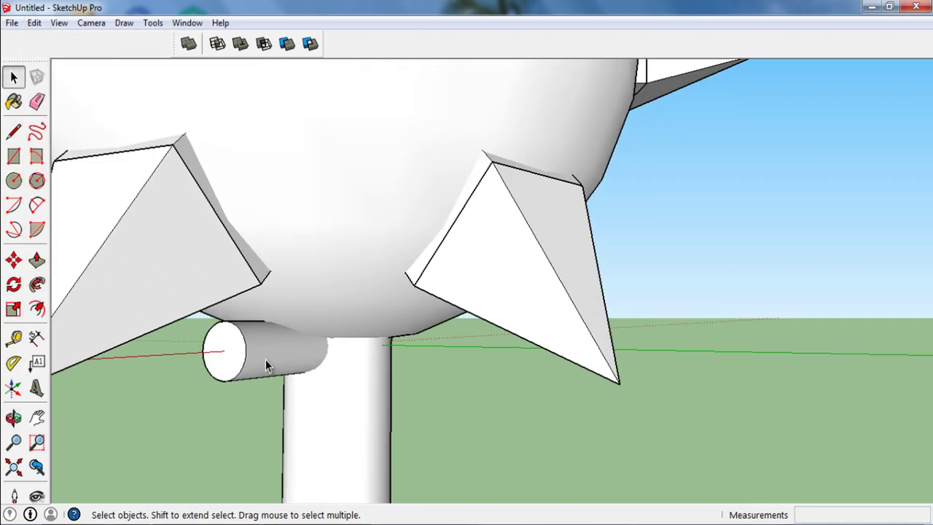
key("m")
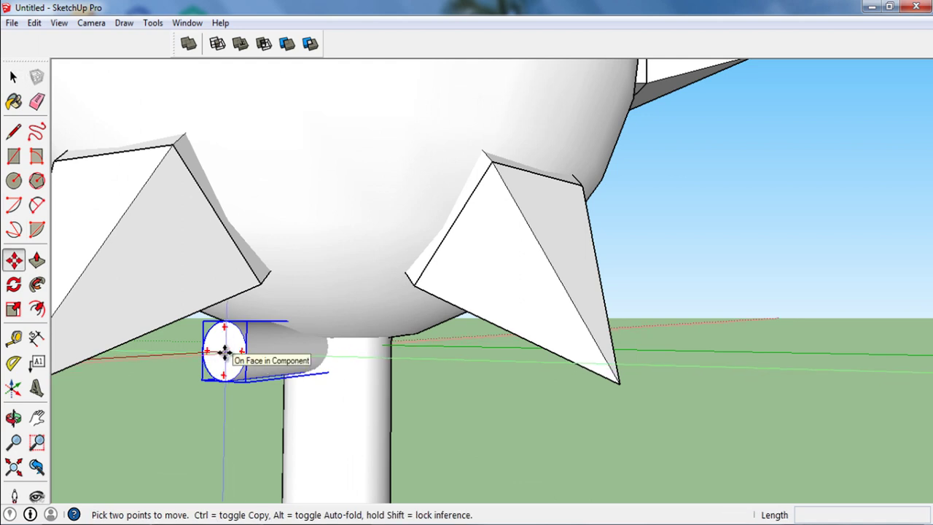
left_click(225, 355)
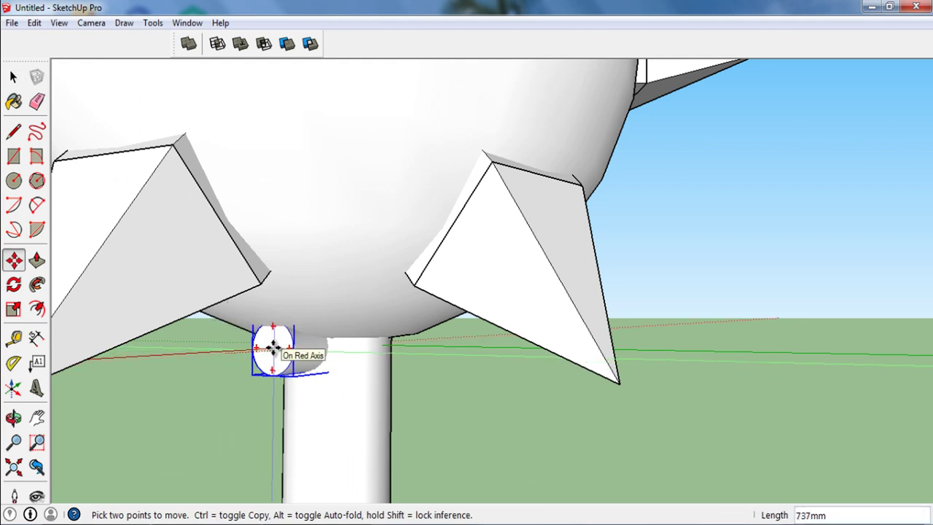
type("1000")
key("Return")
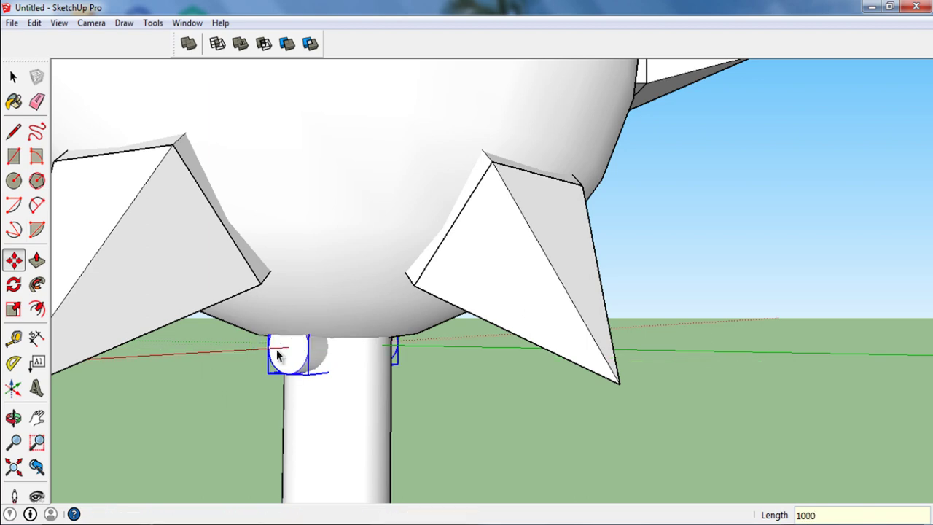
key("space")
mouse_move(273, 348)
middle_mouse_down()
mouse_move(245, 402)
mouse_move(323, 370)
middle_mouse_up()
scroll(323, 369, "up", 2)
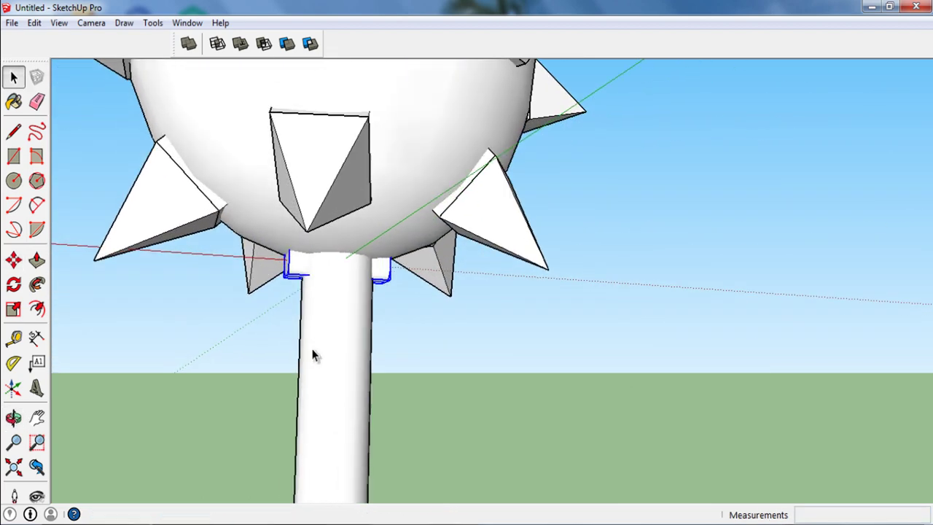
scroll(313, 354, "down", 3)
scroll(320, 277, "down", 2)
scroll(386, 264, "up", 3)
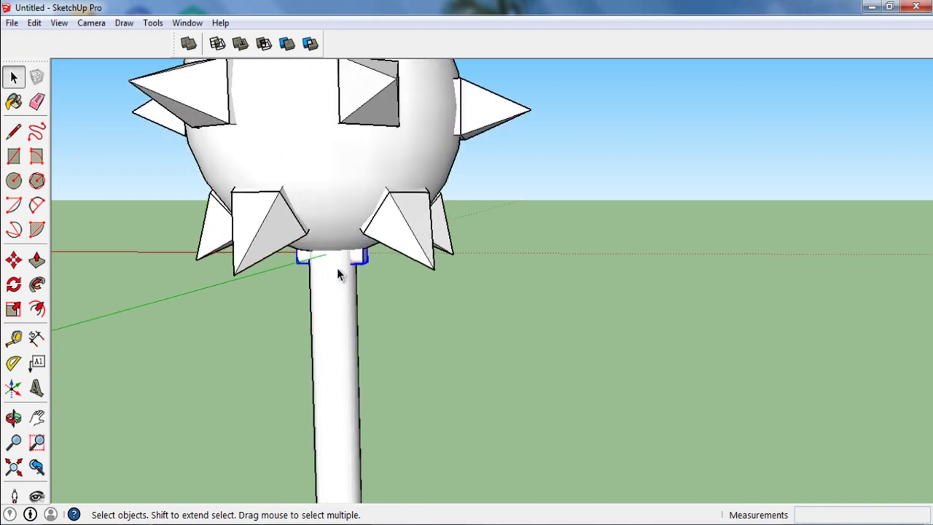
scroll(385, 263, "up", 2)
scroll(380, 262, "up", 2)
scroll(408, 259, "down", 1)
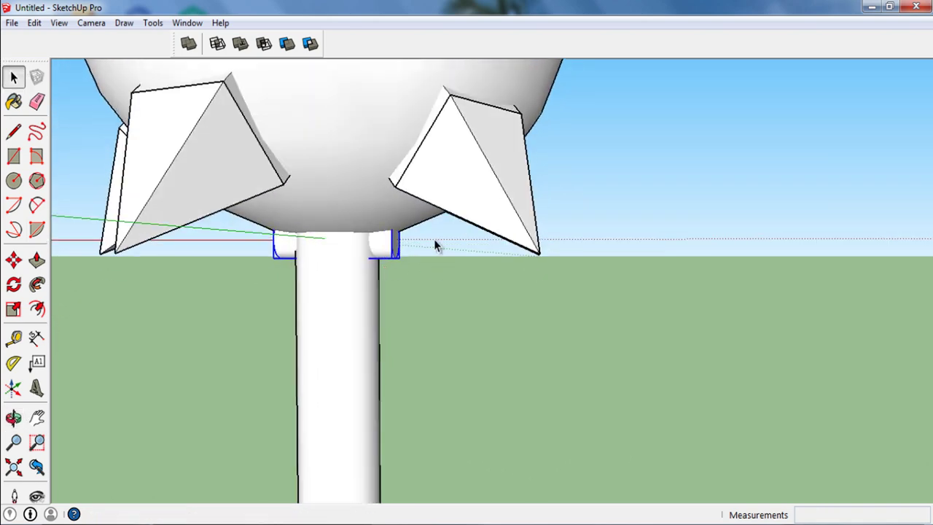
scroll(433, 243, "down", 2)
scroll(415, 190, "down", 2)
scroll(392, 232, "down", 1)
scroll(390, 226, "up", 2)
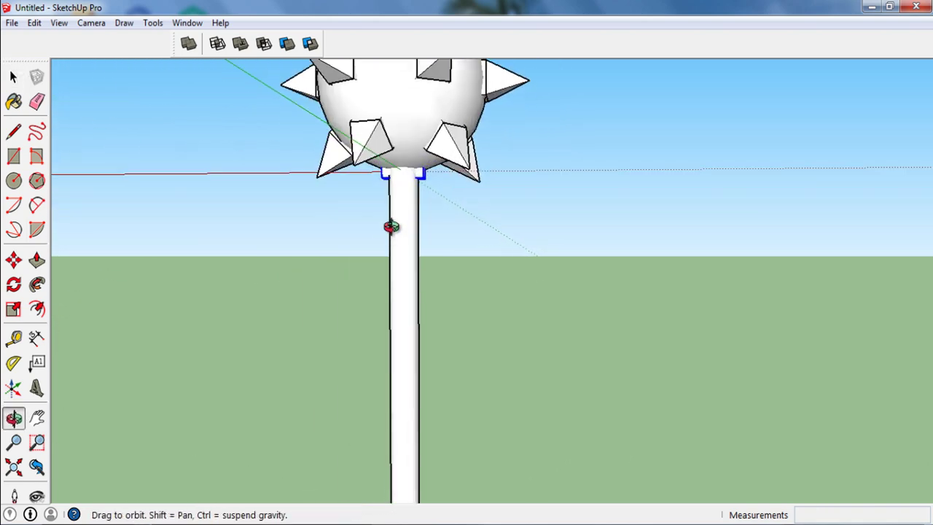
- Ctrl-copy the peg lower down the shaft, then delete one selected item
middle_click_drag(386, 223, 402, 253)
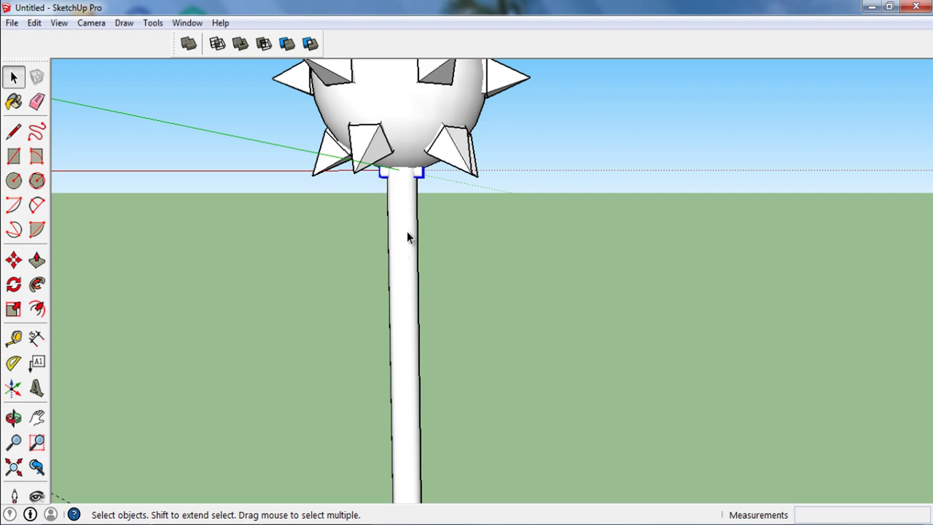
scroll(426, 198, "down", 2)
scroll(408, 223, "up", 1)
mouse_move(408, 221)
middle_mouse_down()
mouse_move(558, 252)
mouse_move(405, 177)
middle_mouse_up()
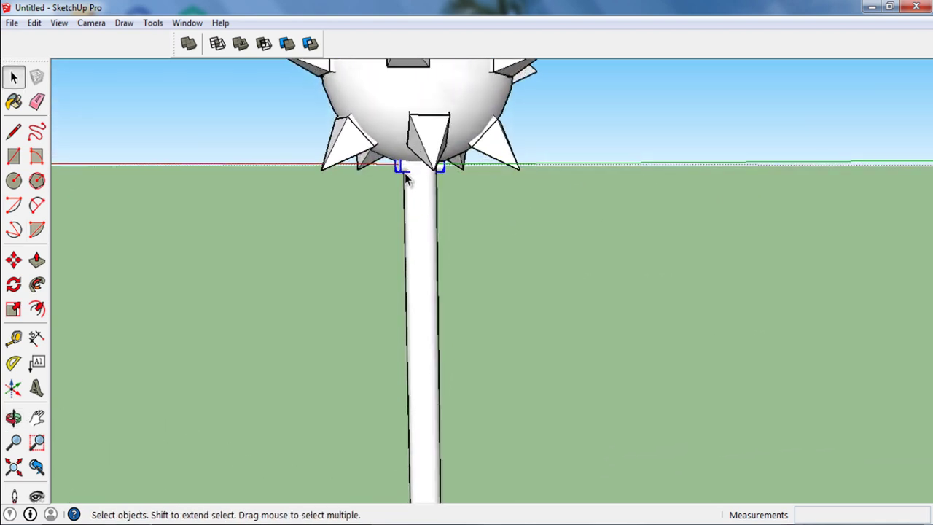
scroll(398, 167, "up", 2)
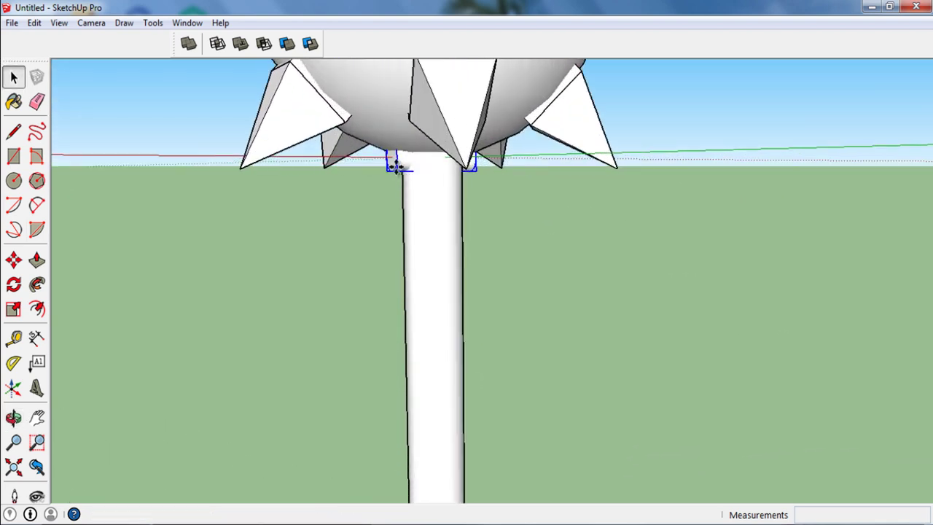
scroll(395, 167, "up", 1)
key("q")
key("m")
mouse_move(387, 150)
middle_mouse_down()
mouse_move(454, 175)
mouse_move(392, 159)
middle_mouse_up()
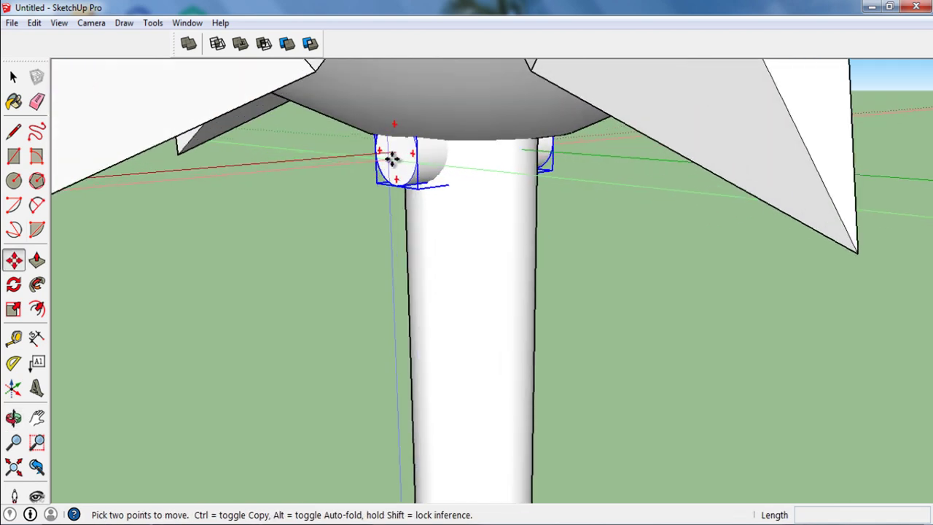
left_click(393, 151)
key("ctrl")
type("2000")
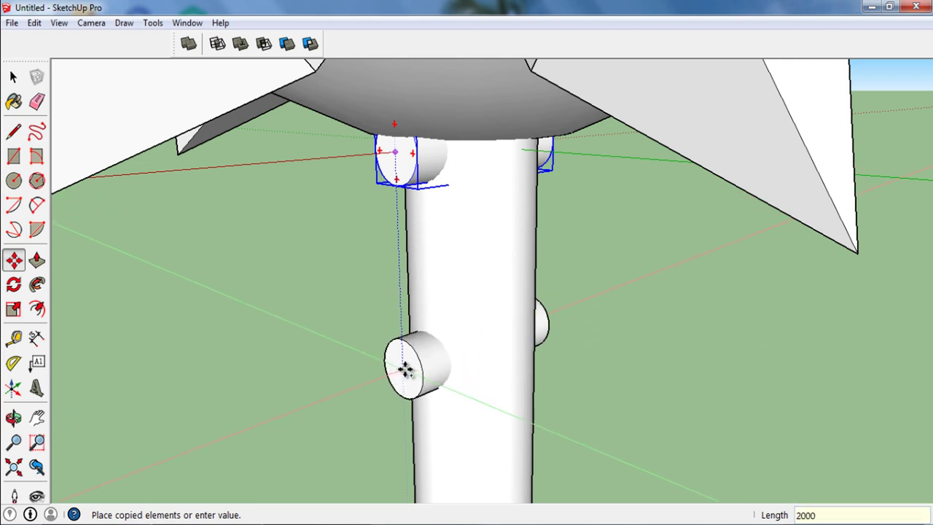
left_click(405, 370)
key("space")
left_click(426, 172)
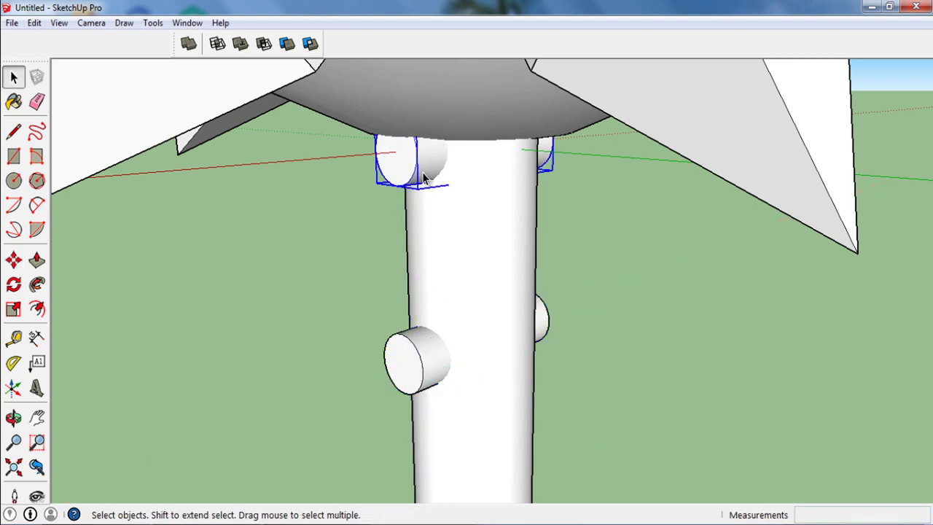
key("Delete")
scroll(430, 149, "down", 1)
scroll(430, 149, "down", 2)
scroll(430, 149, "down", 2)
mouse_move(430, 149)
middle_mouse_down()
mouse_move(394, 156)
mouse_move(422, 164)
middle_mouse_up()
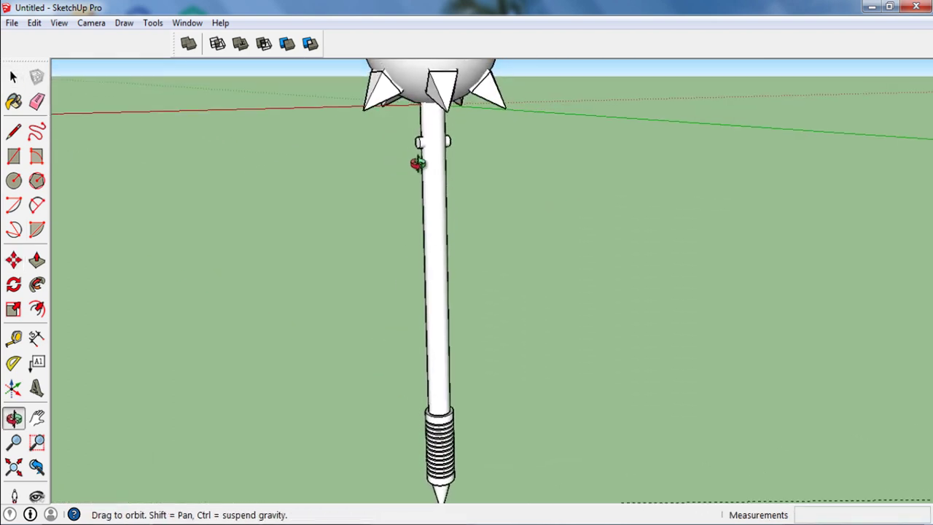
- Start a copy-move of the top shaft pegs, then cancel it
scroll(432, 170, "up", 1)
scroll(445, 157, "up", 1)
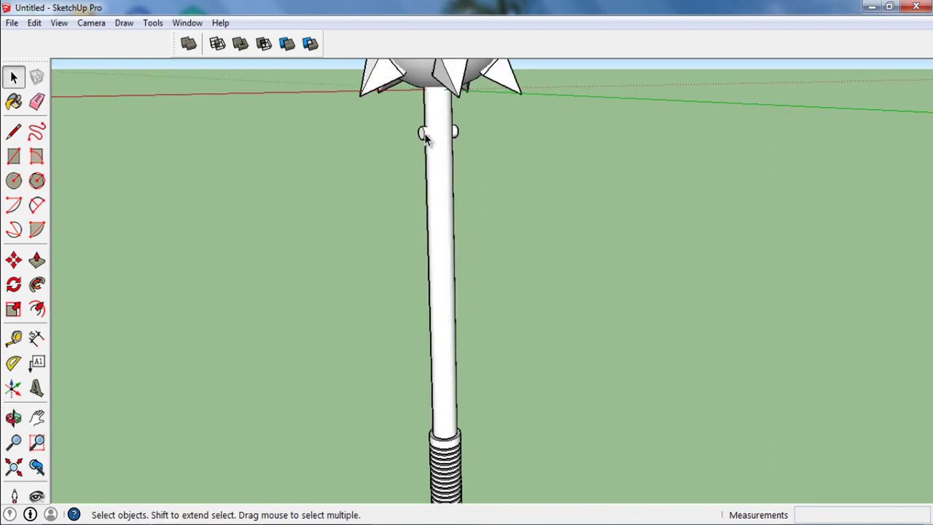
key("m")
scroll(434, 215, "up", 2)
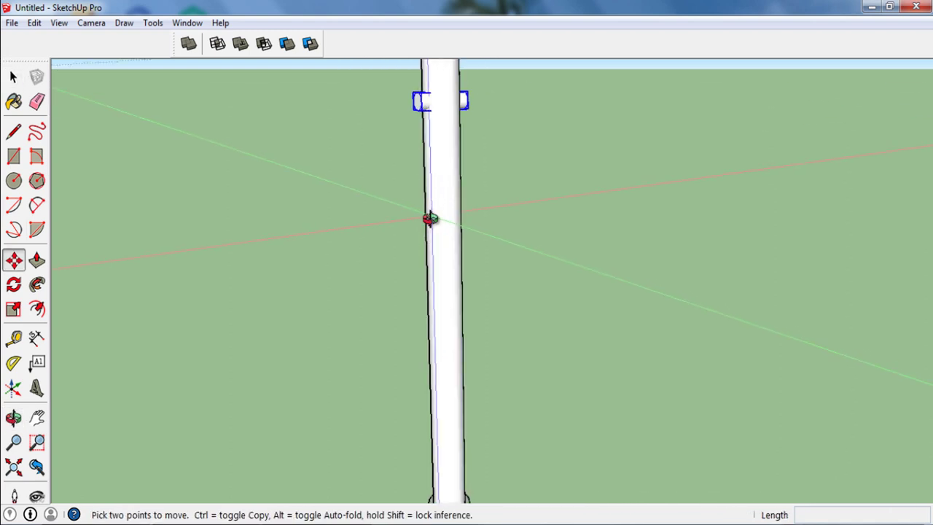
left_click(421, 107)
key("ctrl")
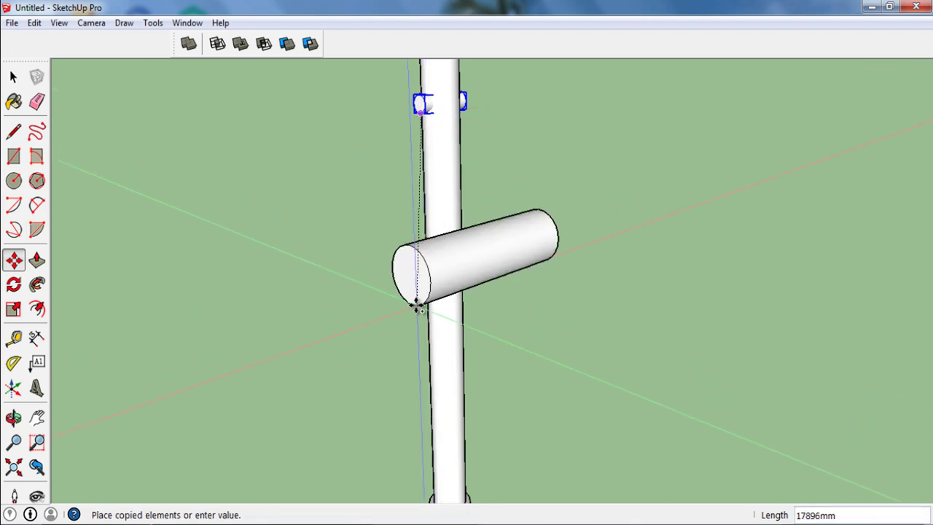
key("space")
- Pick up the top pegs again as a copy and drag it down toward the ringed grip
middle_click_drag(433, 283, 482, 166)
scroll(482, 166, "down", 2)
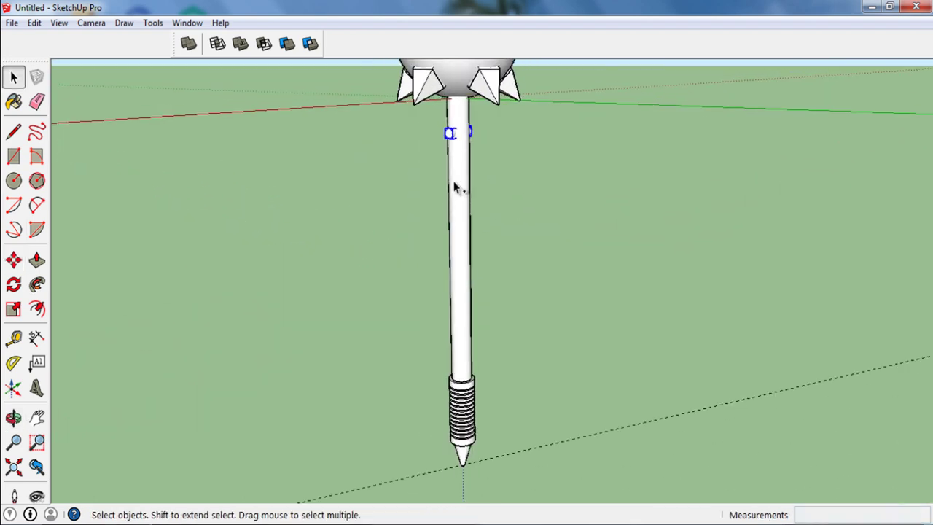
key("m")
left_click(448, 134)
key("ctrl")
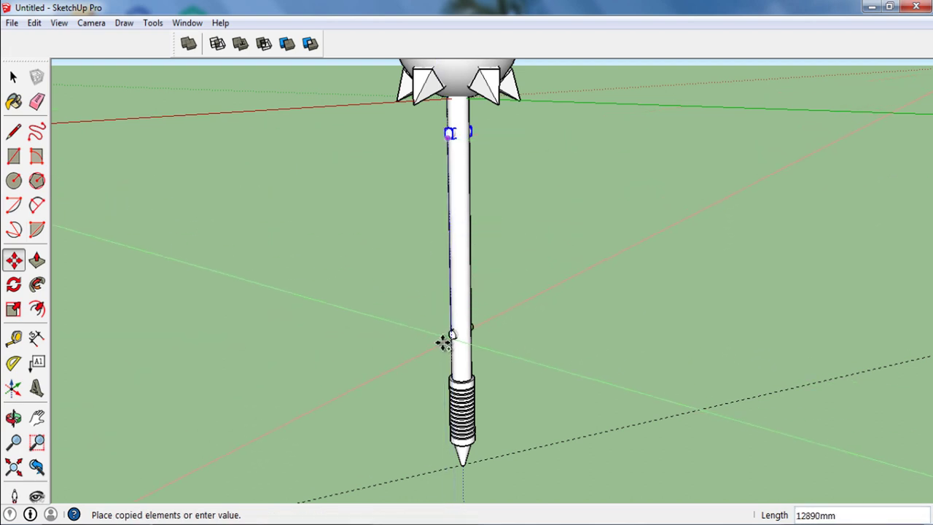
scroll(443, 353, "up", 3)
scroll(447, 347, "down", 3)
middle_click_drag(372, 352, 437, 346)
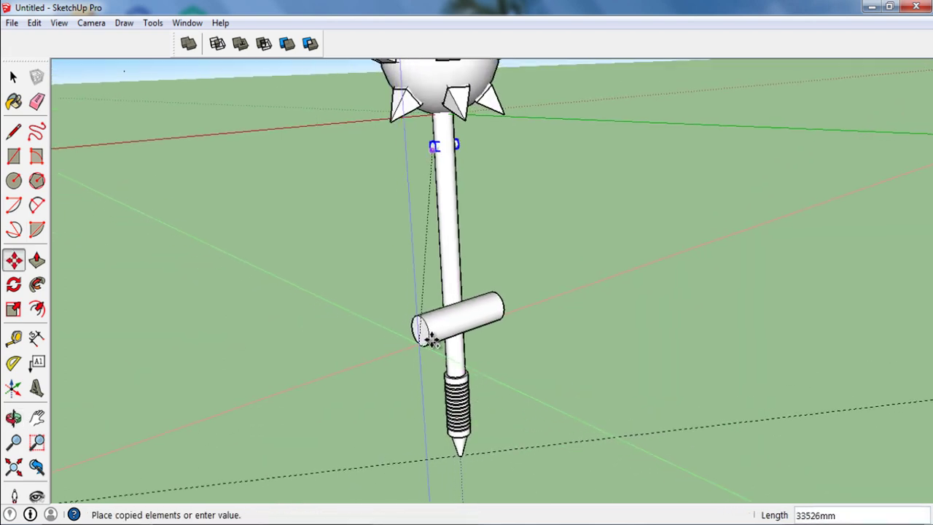
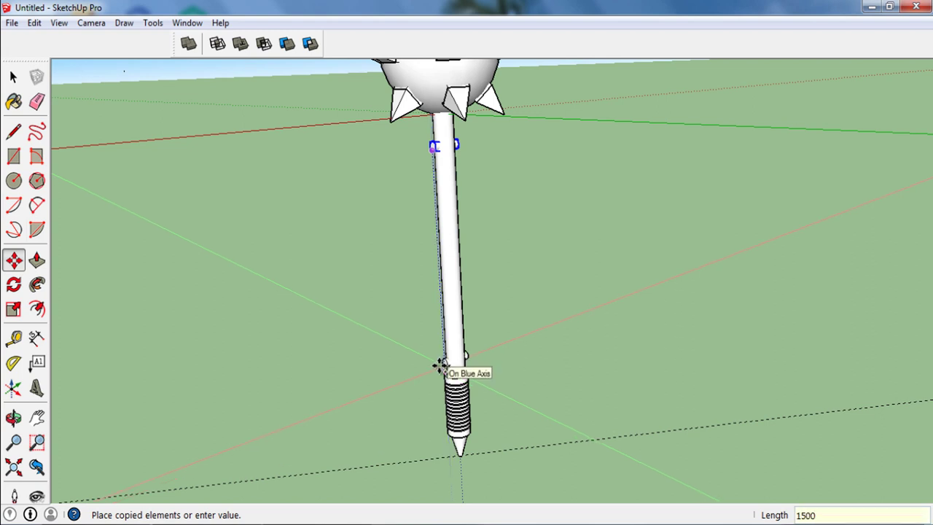
- Finish copying the stud 1500 lower down the handle
key("Return")
key("space")
middle_click_drag(441, 364, 448, 313)
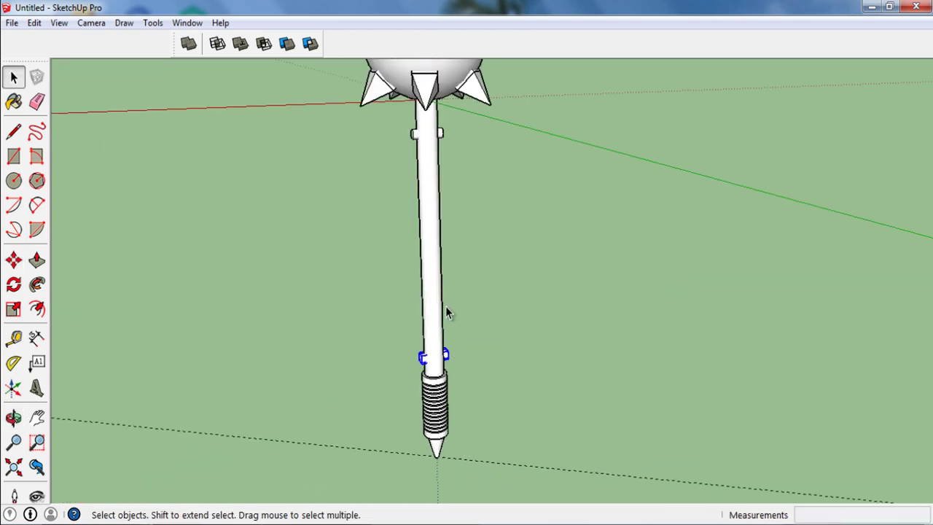
middle_click_drag(447, 312, 454, 193)
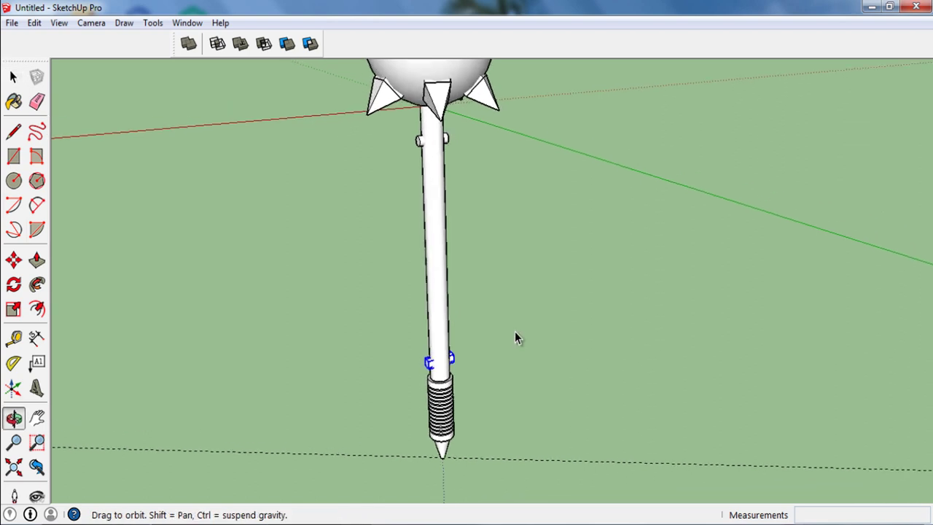
- Copy the top stud down to just above the grip as a /4 evenly spaced array
key("m")
key("ctrl")
left_click(449, 172)
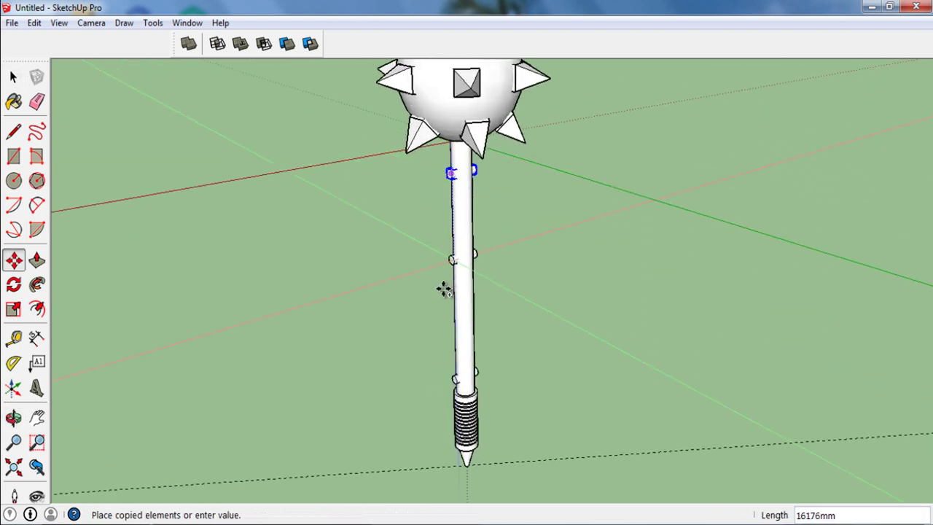
left_click(453, 379)
type("/4")
key("Return")
key("q")
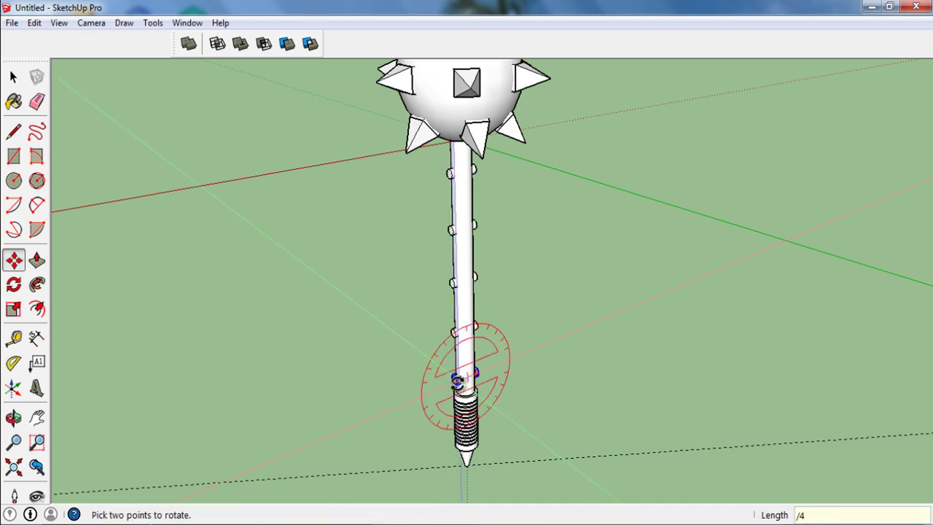
key("space")
scroll(457, 381, "up", 3)
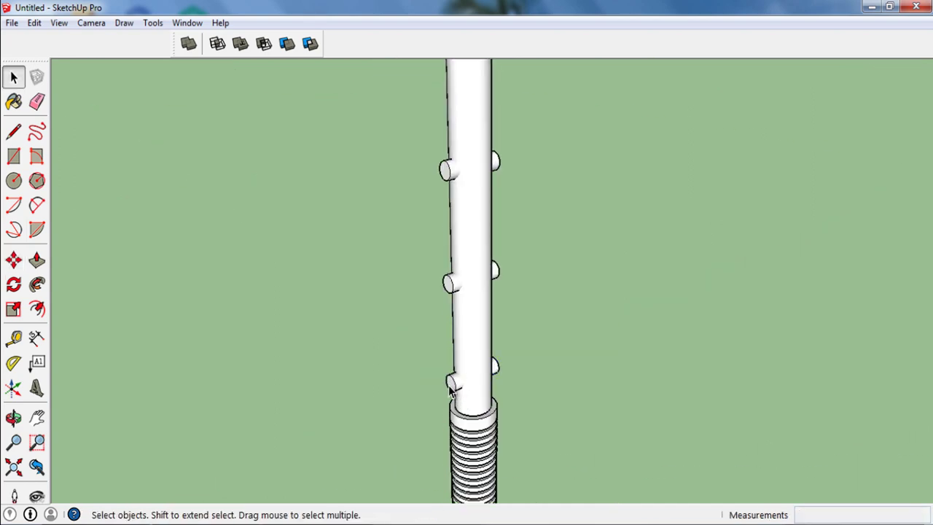
scroll(449, 390, "down", 5)
middle_click_drag(450, 390, 532, 390)
scroll(510, 313, "down", 2)
middle_click_drag(510, 313, 606, 327)
scroll(583, 322, "up", 2)
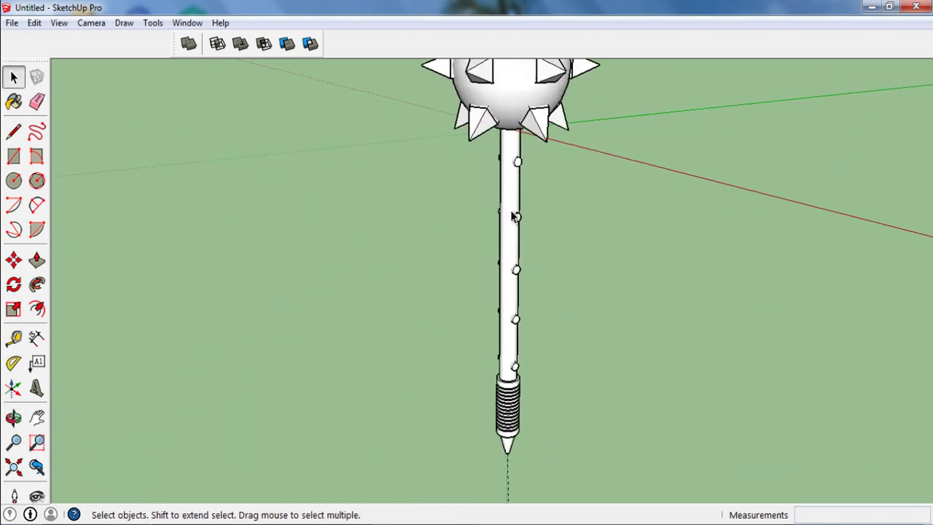
scroll(512, 216, "up", 2)
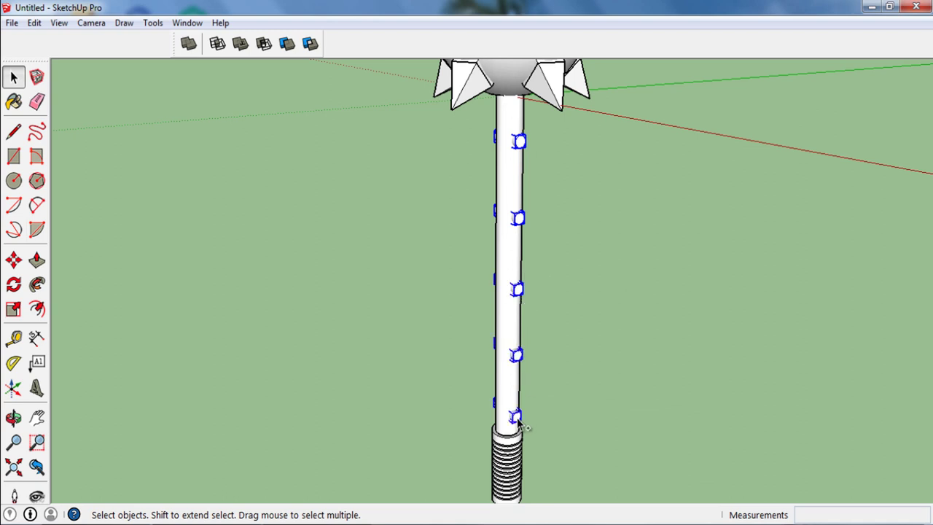
key("m")
scroll(539, 294, "up", 2)
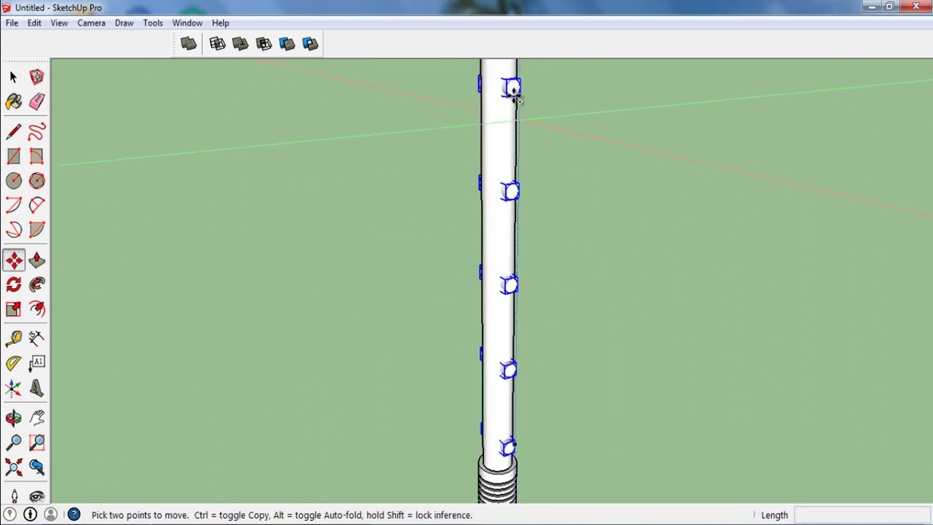
left_click(510, 86)
key("ctrl")
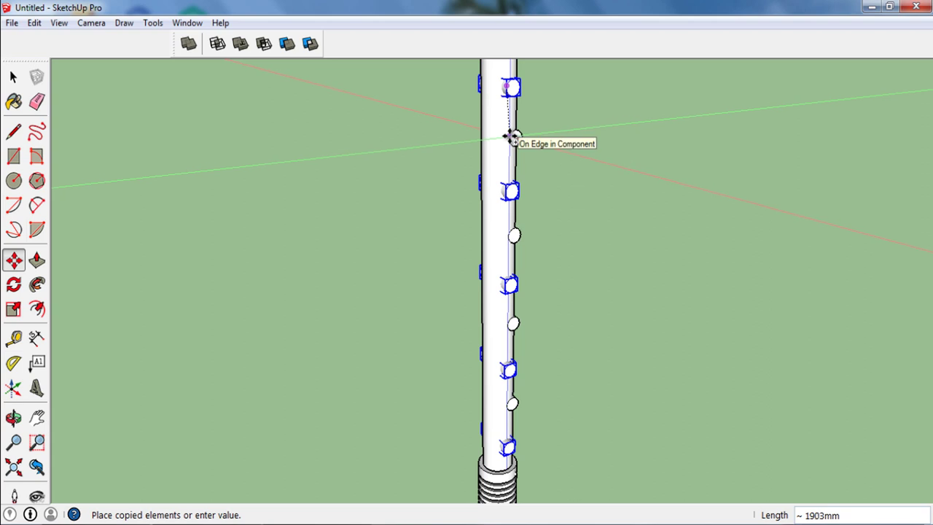
key("space")
middle_click_drag(505, 177, 495, 187)
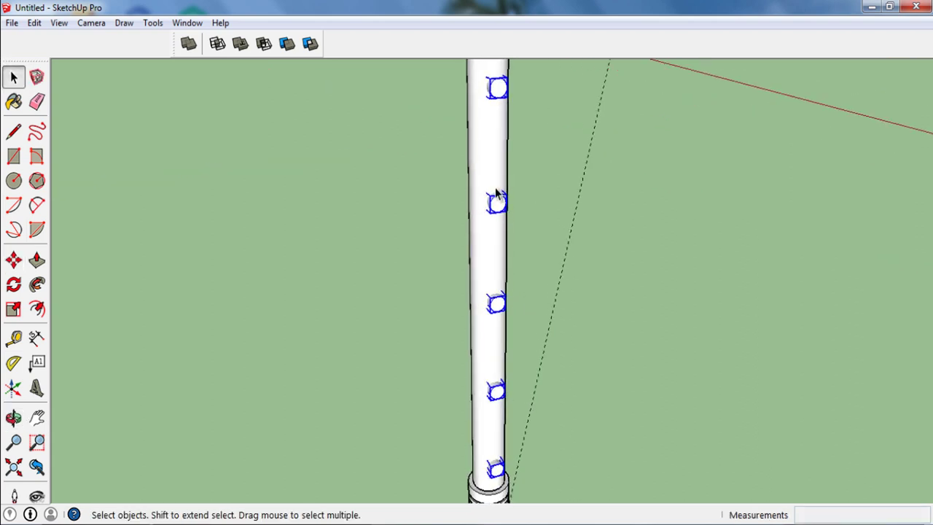
scroll(512, 149, "up", 2)
mouse_move(556, 254)
middle_mouse_down()
mouse_move(533, 175)
mouse_move(82, 223)
middle_mouse_up()
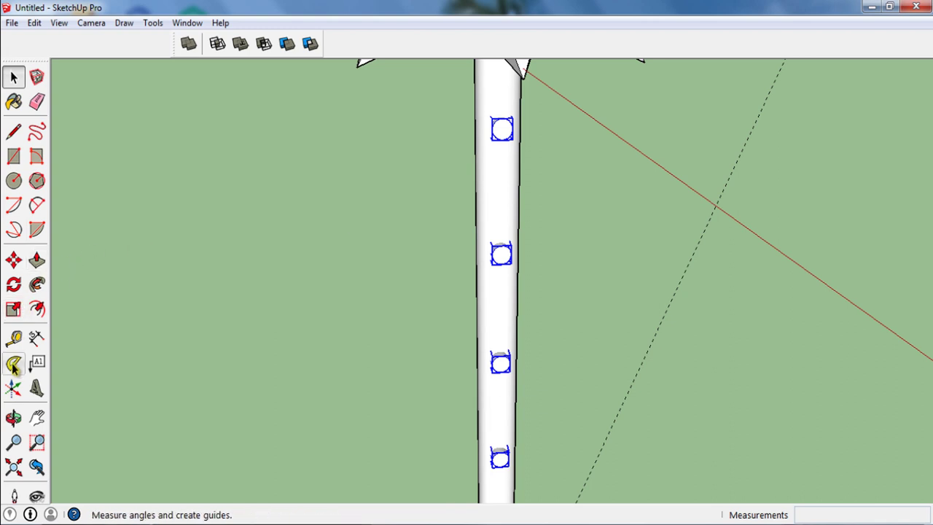
left_click(13, 338)
left_click(503, 261)
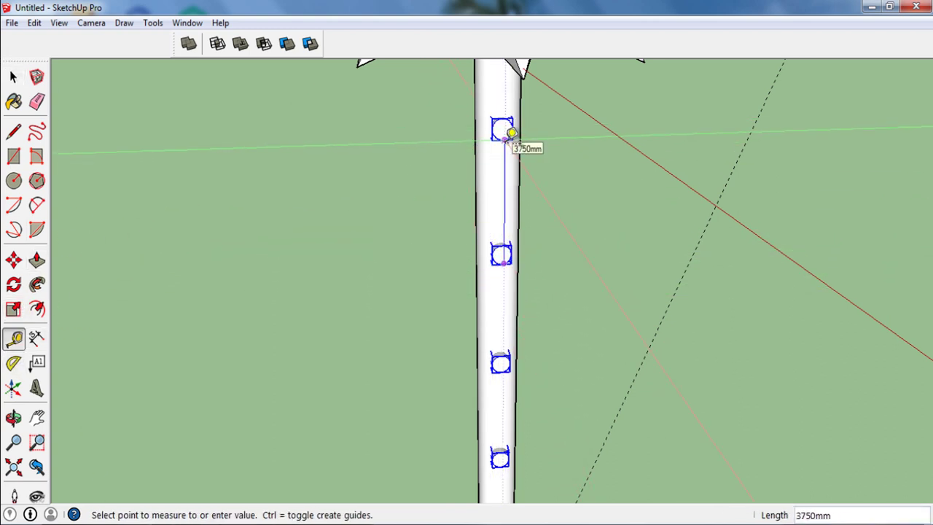
key("space")
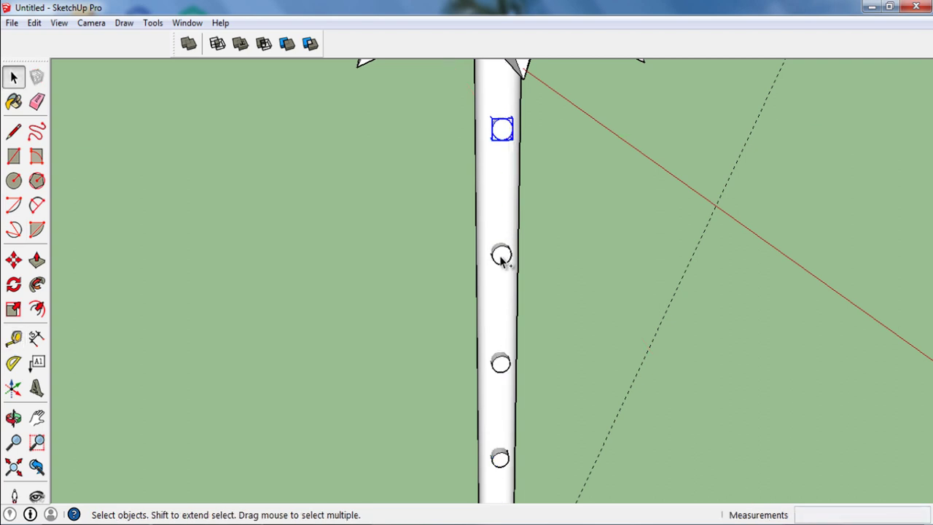
left_click(501, 256, "shift")
scroll(502, 270, "down", 2)
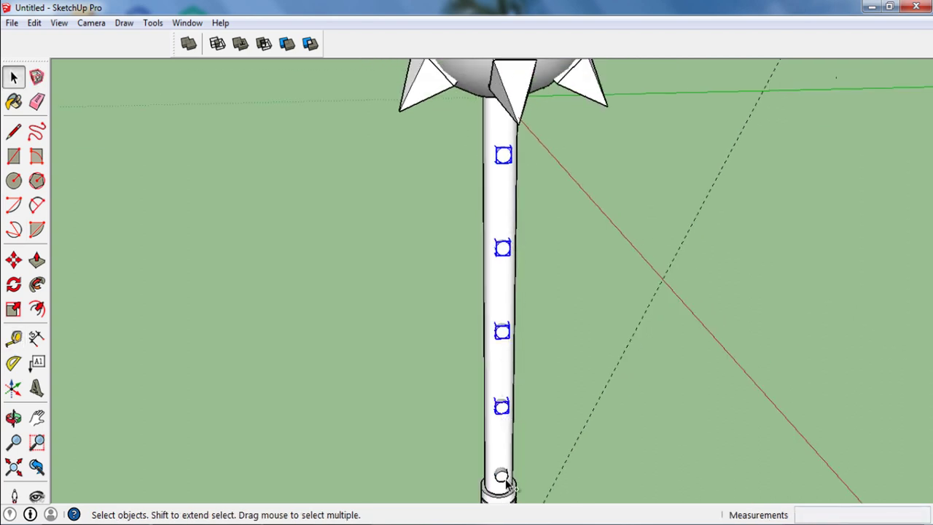
key("m")
scroll(516, 236, "up", 1)
key("ctrl")
left_click(501, 142)
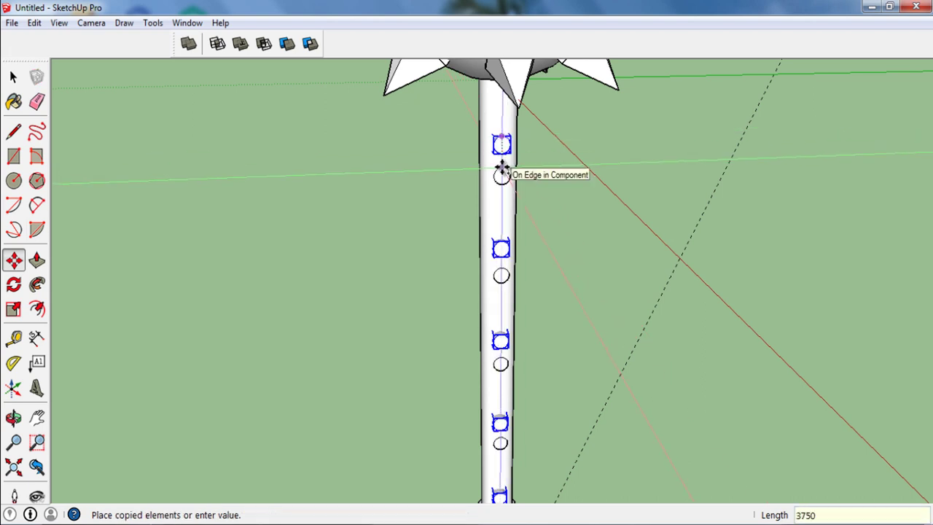
mouse_move(503, 177)
middle_mouse_down()
mouse_move(427, 258)
mouse_move(391, 246)
mouse_move(443, 245)
middle_mouse_up()
key("space")
scroll(457, 238, "up", 2)
scroll(443, 244, "up", 2)
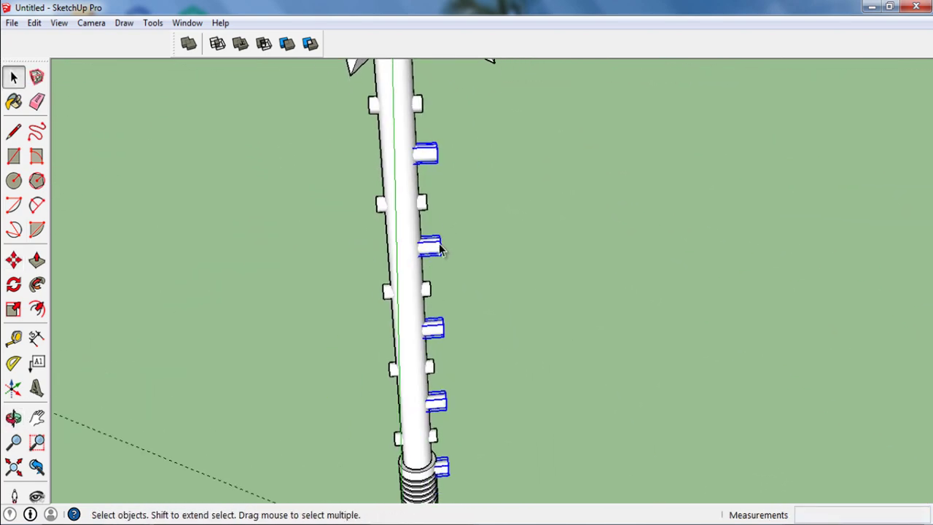
left_click(430, 235)
middle_click_drag(430, 235, 528, 137)
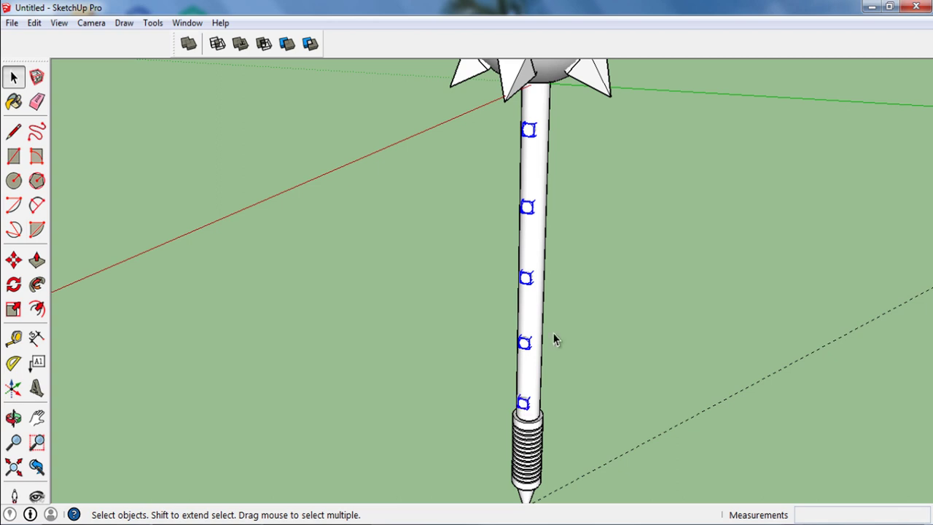
- Copy the selected studs 3750/2 (1875) down, halfway between the existing ones
mouse_move(554, 340)
middle_mouse_down()
mouse_move(443, 316)
mouse_move(500, 201)
middle_mouse_up()
key("m")
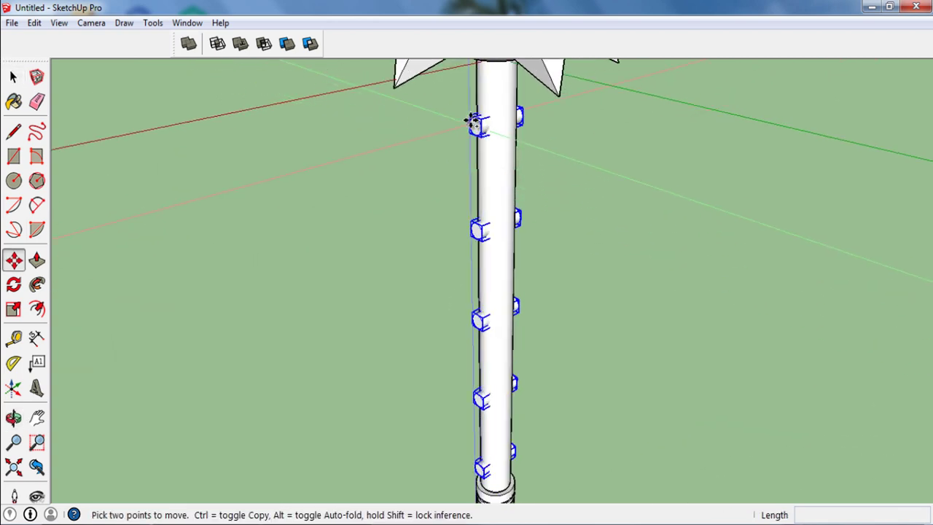
key("ctrl")
left_click(473, 124)
type("3750/2")
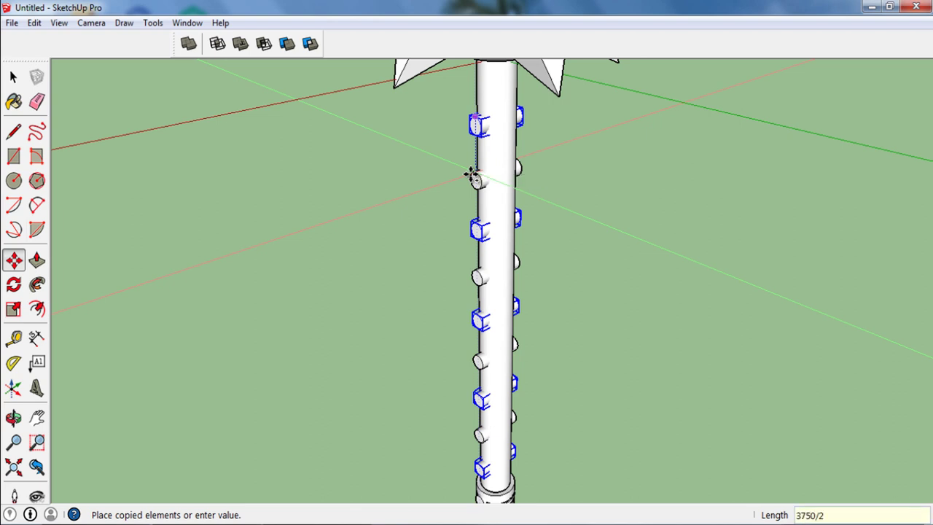
key("Return")
key("space")
- Hide the spiked head from its right-click menu
mouse_move(500, 194)
middle_mouse_down()
mouse_move(459, 214)
mouse_move(487, 230)
mouse_move(561, 343)
mouse_move(506, 284)
middle_mouse_up()
scroll(484, 227, "down", 4)
scroll(478, 167, "down", 1)
right_click(479, 167)
left_click(517, 209)
scroll(507, 284, "up", 2)
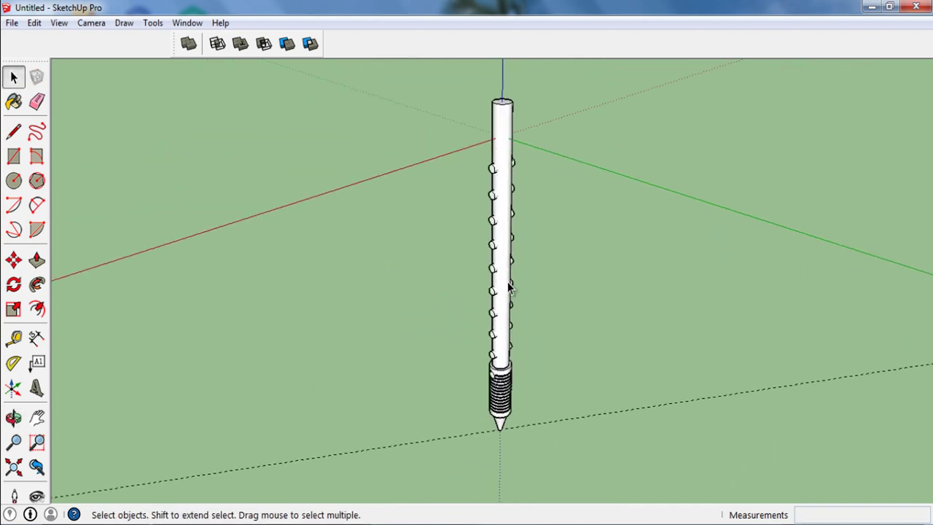
scroll(509, 284, "up", 2)
- Hide the handle shaft so only the studs remain visible
mouse_move(519, 317)
middle_mouse_down()
mouse_move(505, 379)
mouse_move(505, 366)
middle_mouse_up()
right_click(501, 154)
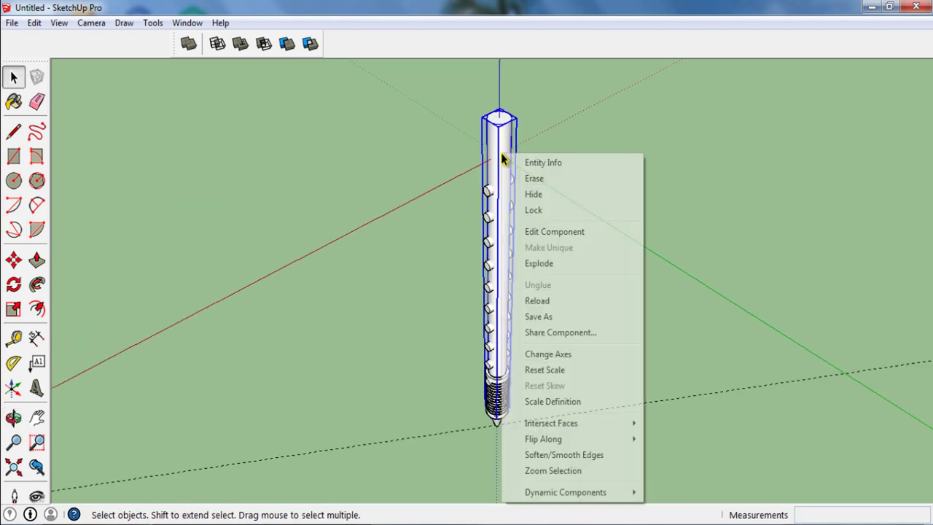
left_click(532, 195)
scroll(510, 228, "up", 1)
- Rotate the alternate studs 90° about the handle's blue axis
left_click(502, 215)
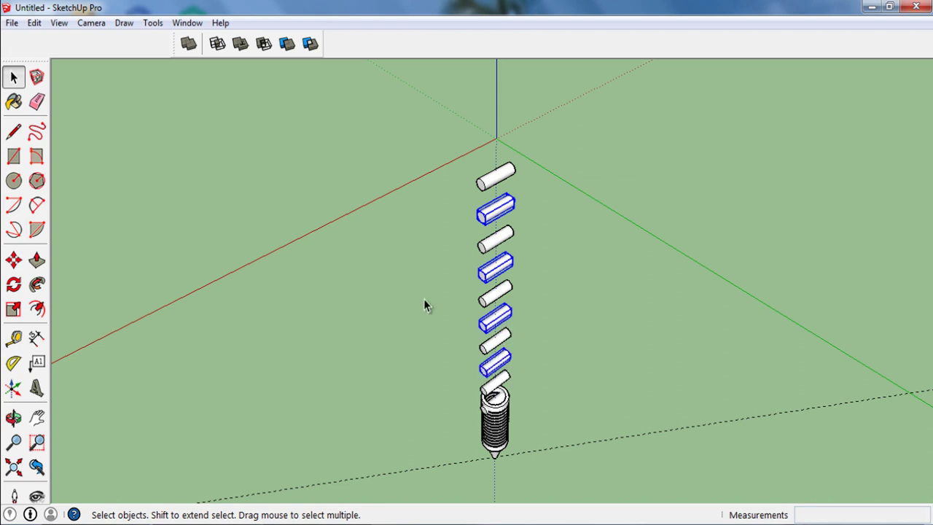
left_click(13, 284)
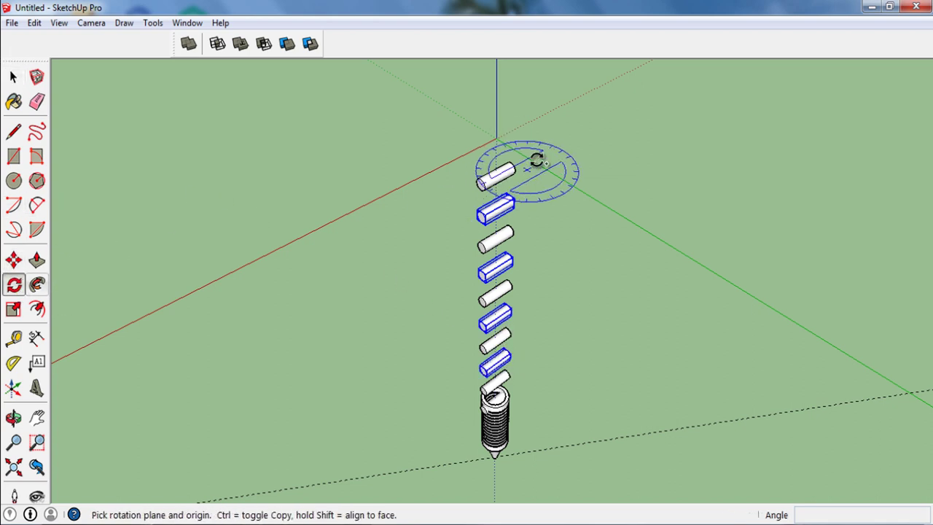
left_click(497, 139)
left_click(605, 206)
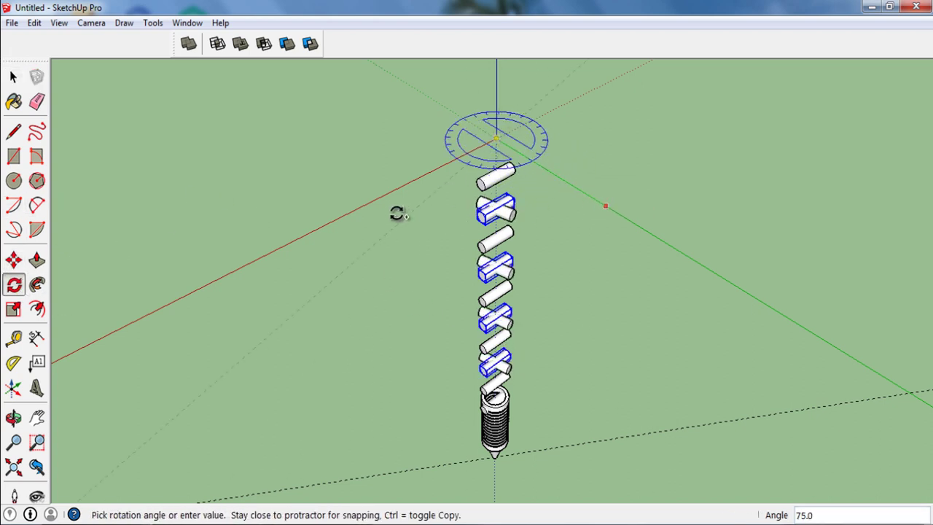
left_click(345, 209)
key("space")
- Unhide all to show the spiked head and handle again
scroll(491, 190, "down", 1)
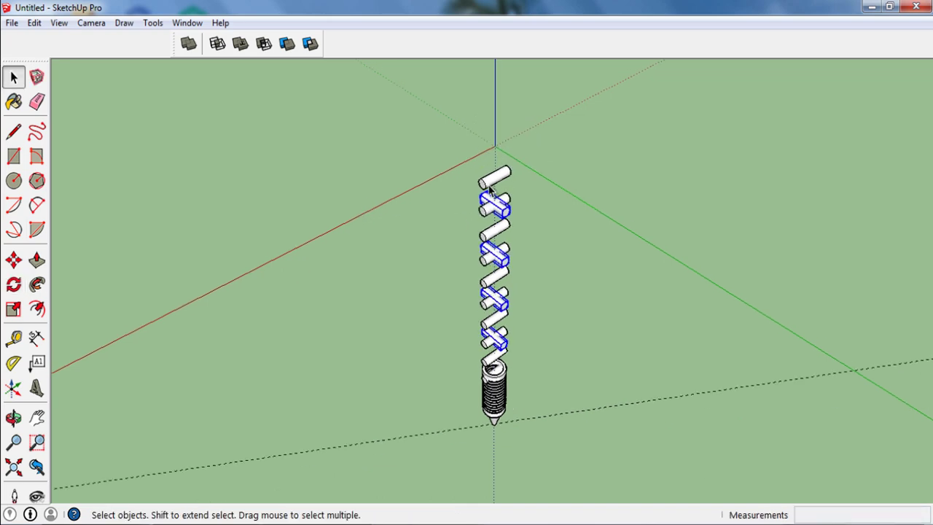
left_click(32, 23)
left_click(285, 263)
scroll(518, 240, "up", 2)
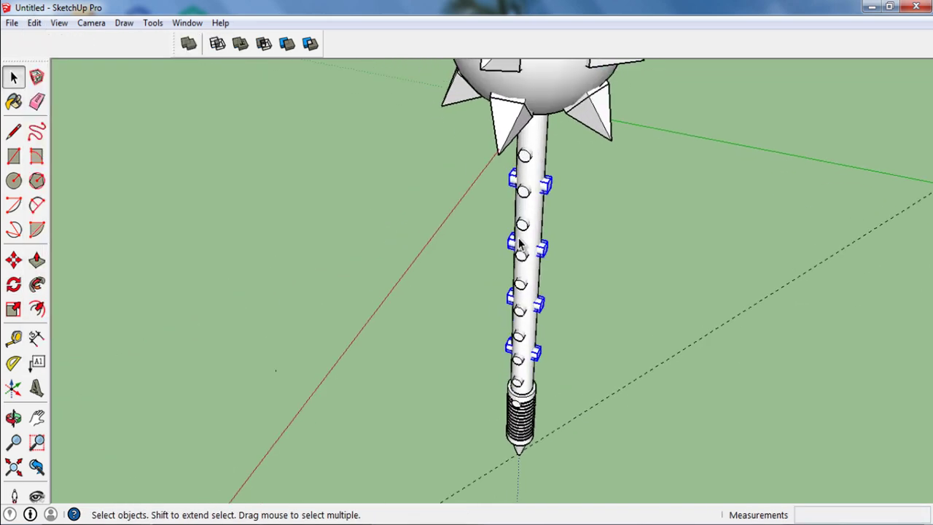
scroll(518, 238, "up", 3)
middle_click_drag(474, 229, 486, 270)
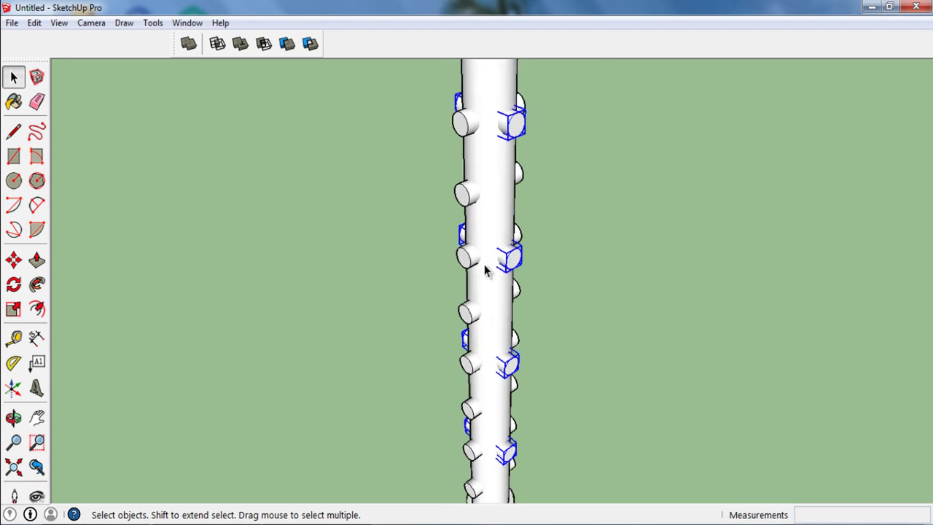
left_click(467, 261)
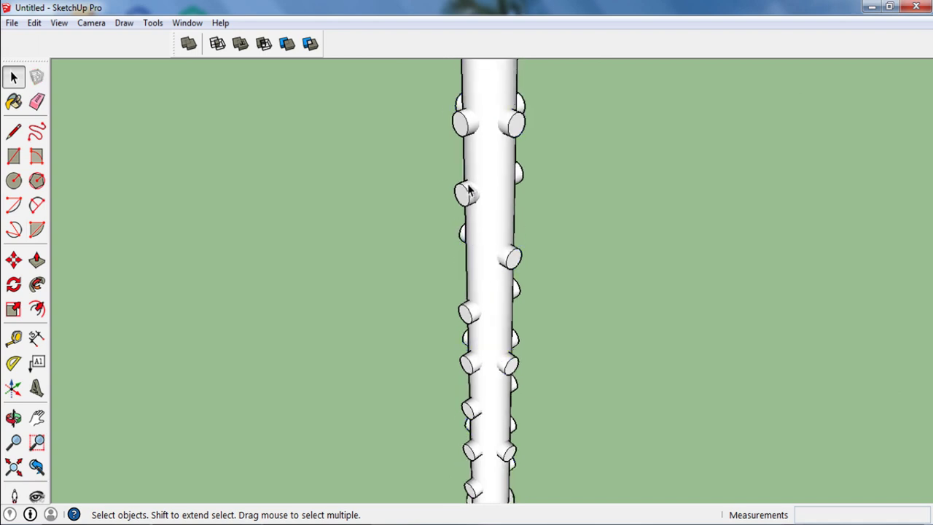
mouse_move(460, 130)
middle_mouse_down()
mouse_move(490, 371)
mouse_move(468, 394)
mouse_move(467, 464)
middle_mouse_up()
scroll(466, 464, "up", 2)
scroll(490, 414, "down", 3)
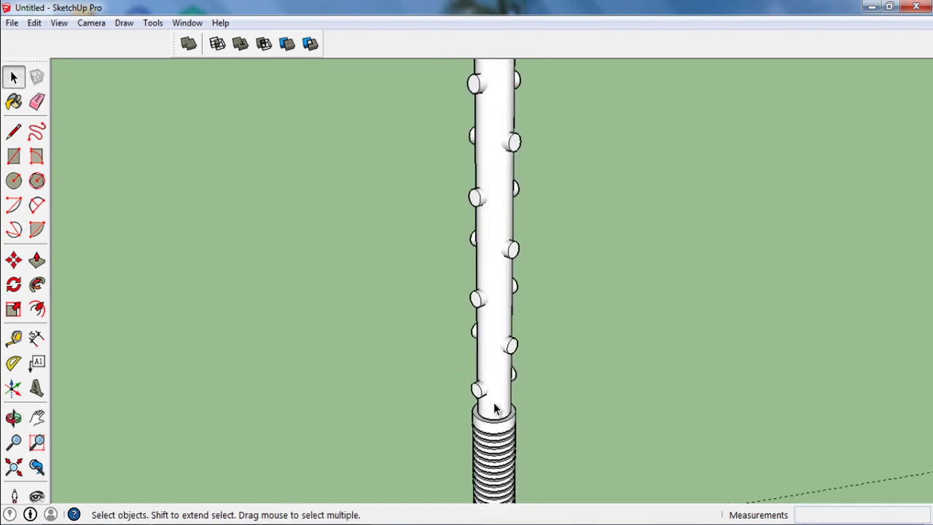
mouse_move(492, 397)
middle_mouse_down()
mouse_move(461, 328)
mouse_move(621, 325)
mouse_move(577, 290)
mouse_move(529, 298)
mouse_move(558, 298)
middle_mouse_up()
scroll(557, 311, "up", 2)
scroll(542, 306, "up", 2)
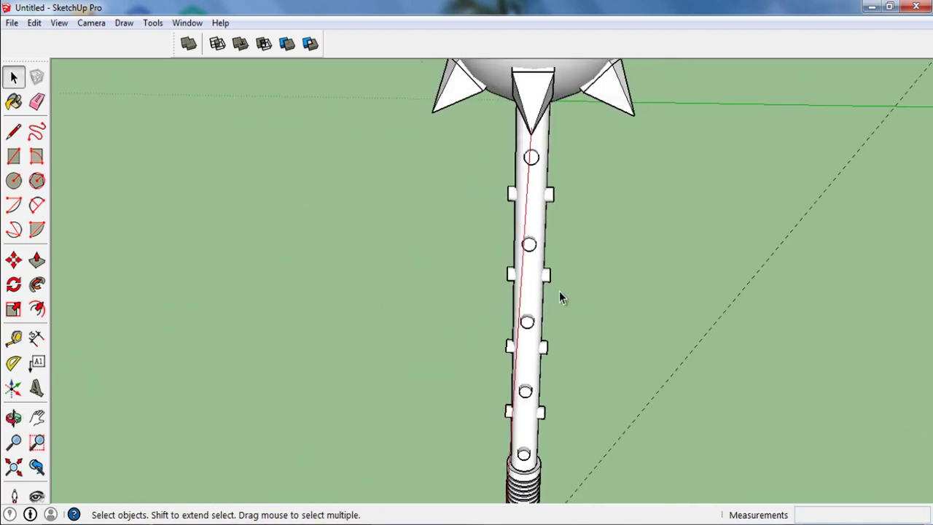
scroll(536, 305, "down", 3)
scroll(525, 321, "up", 4)
mouse_move(521, 328)
middle_mouse_down()
mouse_move(641, 304)
mouse_move(543, 317)
middle_mouse_up()
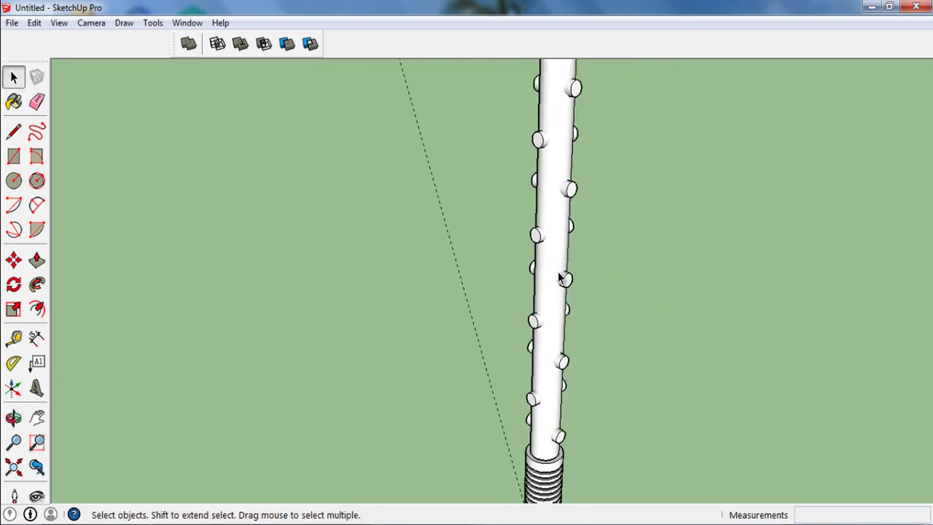
scroll(543, 317, "down", 3)
scroll(564, 111, "up", 2)
scroll(554, 163, "up", 2)
- Hide the spiked head from its right-click menu
scroll(554, 162, "down", 3)
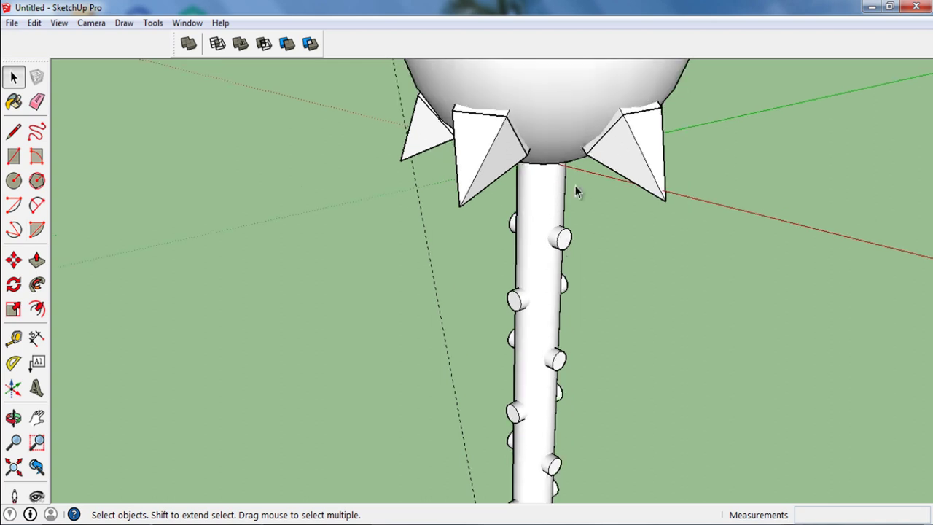
right_click(575, 187)
left_click(583, 172)
scroll(554, 111, "down", 1)
scroll(553, 111, "up", 2)
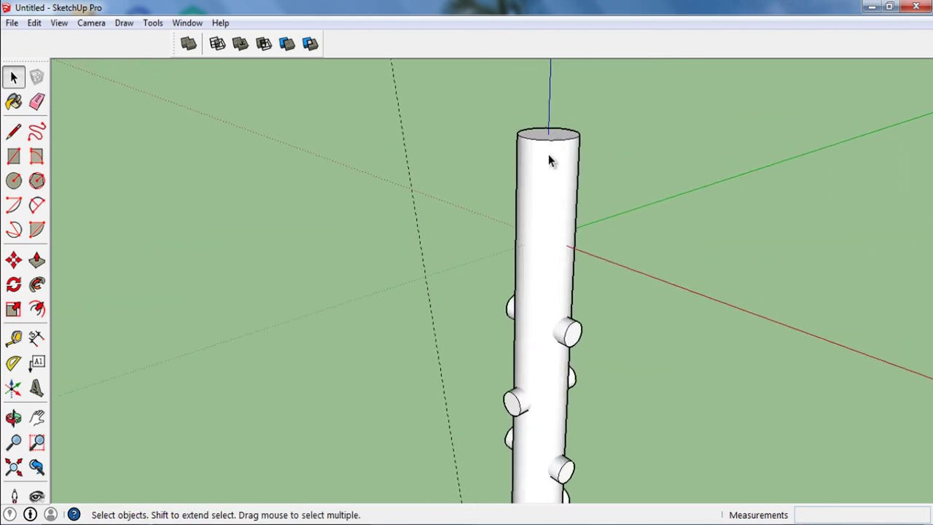
- Draw a 1000mm-radius circle around the top of the shaft
key("c")
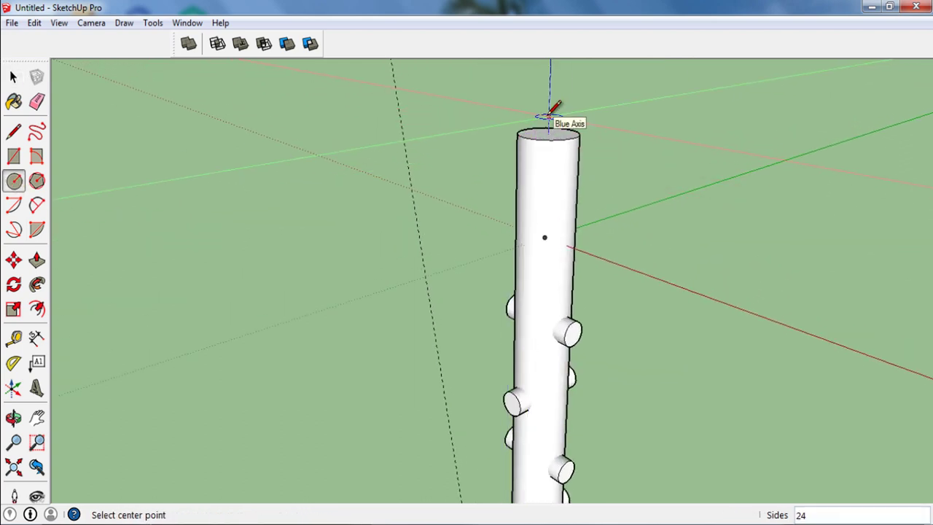
middle_click_drag(560, 132, 548, 182)
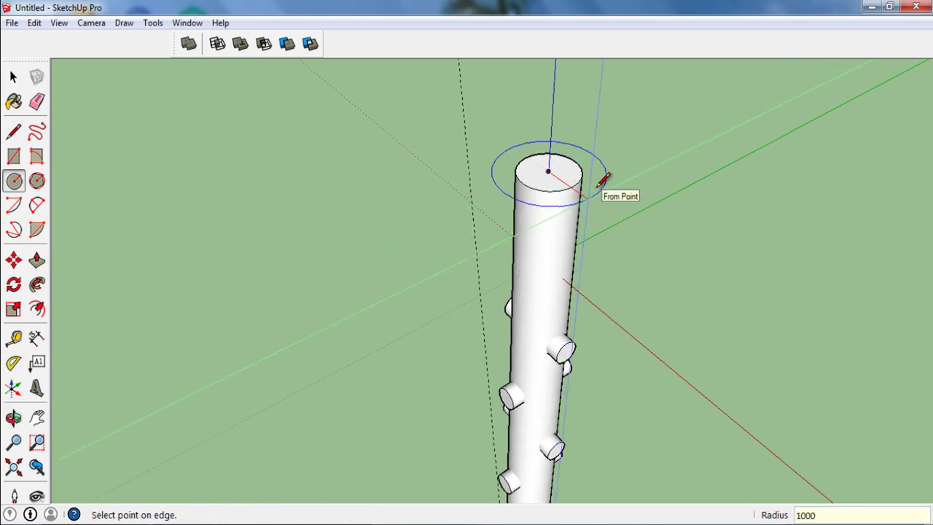
left_click(603, 179)
key("space")
- Begin pulling the new outer ring face upward with Push/Pull
scroll(575, 198, "up", 2)
left_click(576, 198)
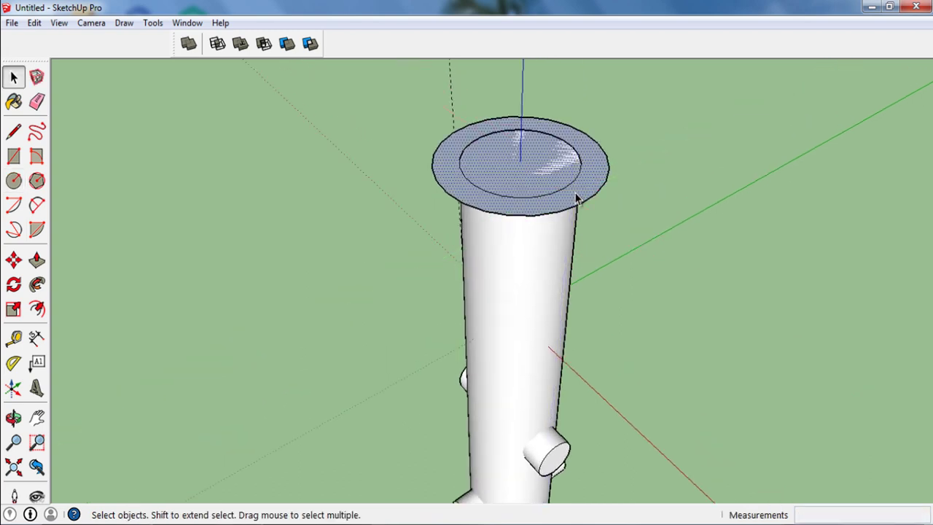
key("p")
left_click(576, 199)
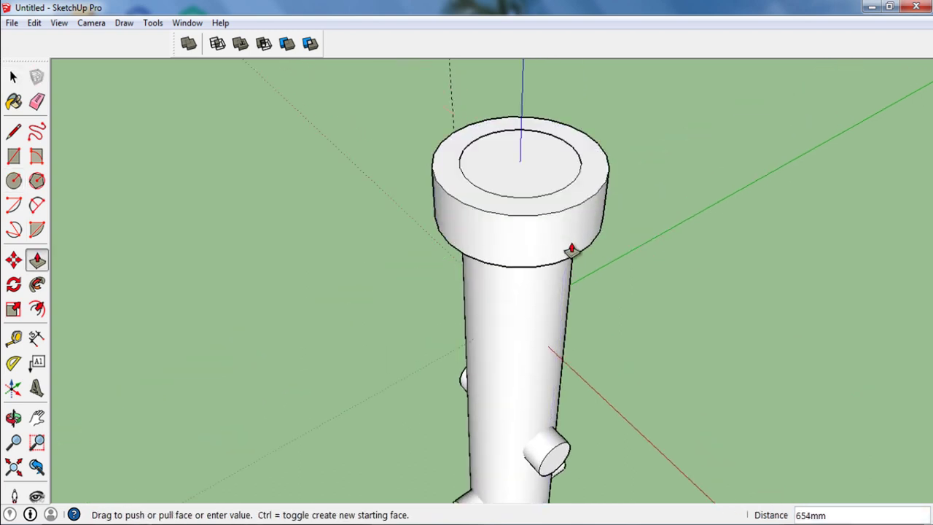
- Finish pulling the ring up to the collar's thickness
left_click(572, 250)
scroll(572, 224, "down", 1)
key("space")
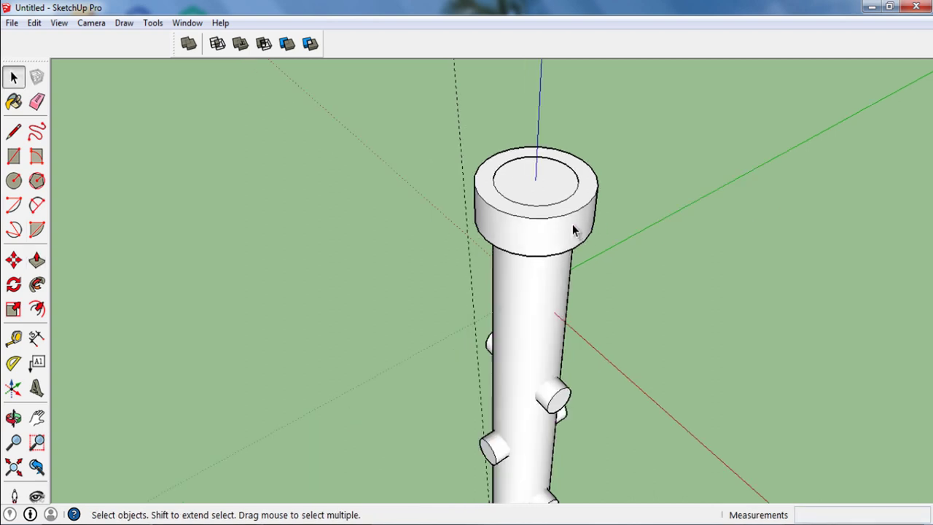
- Make the handle and collar geometry into a component
double_click(569, 226)
key("g")
key("Return")
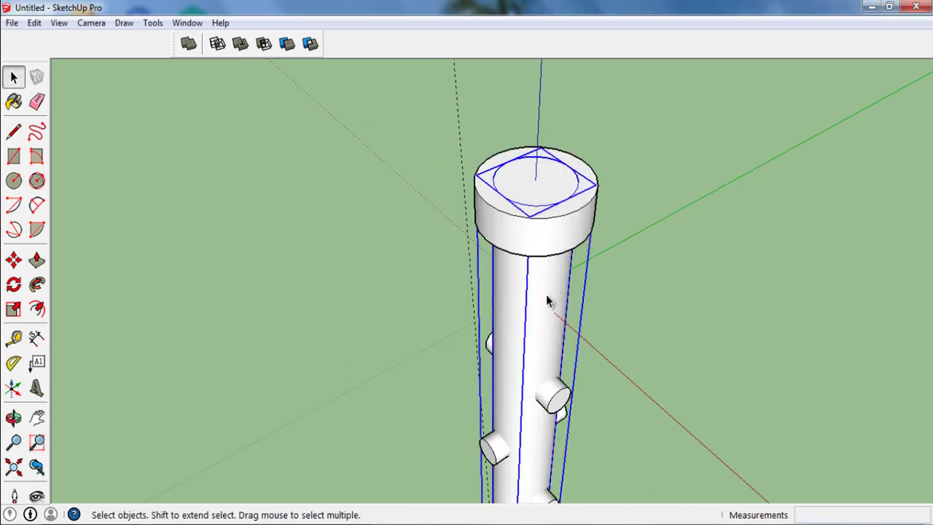
- Cancel a started solid Trim, clear the selection, and open the Edit menu
left_click(287, 43)
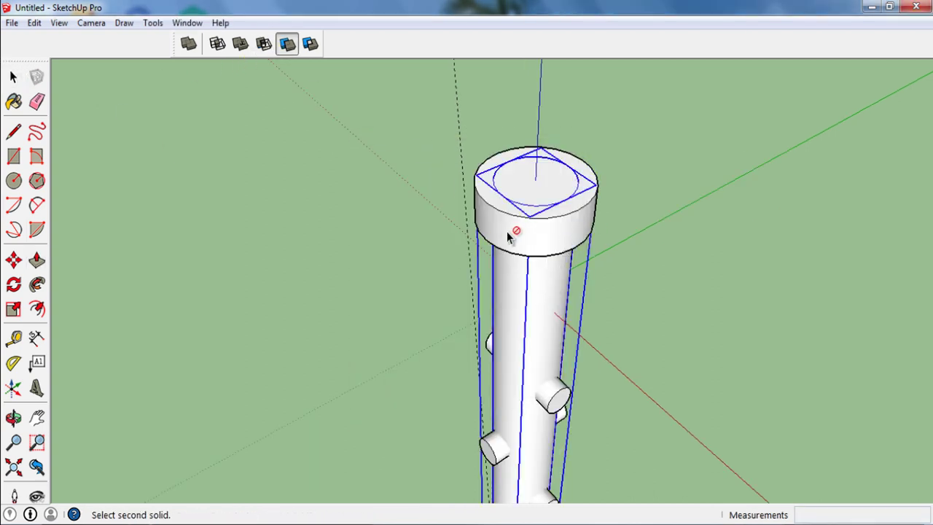
key("Escape")
key("space")
scroll(448, 244, "down", 3)
left_click(448, 240)
middle_click_drag(448, 202, 477, 206)
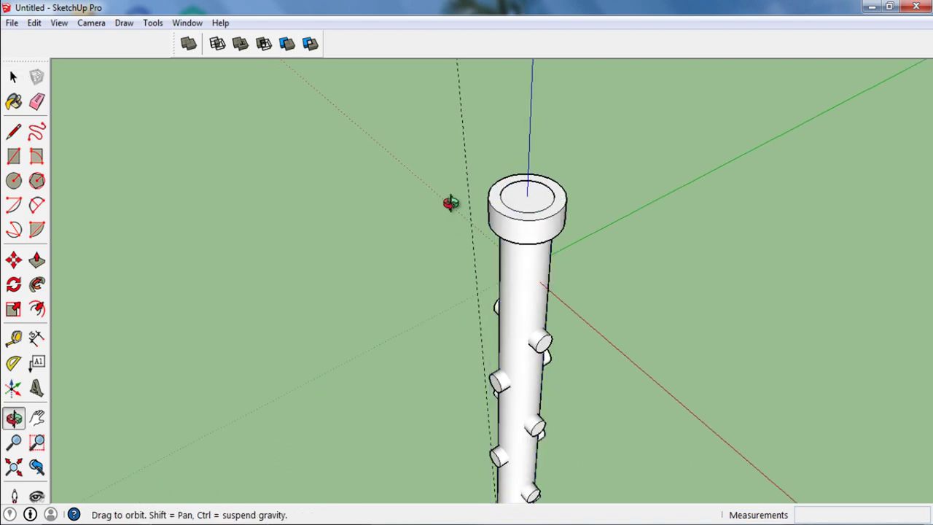
left_click(35, 23)
mouse_move(59, 230)
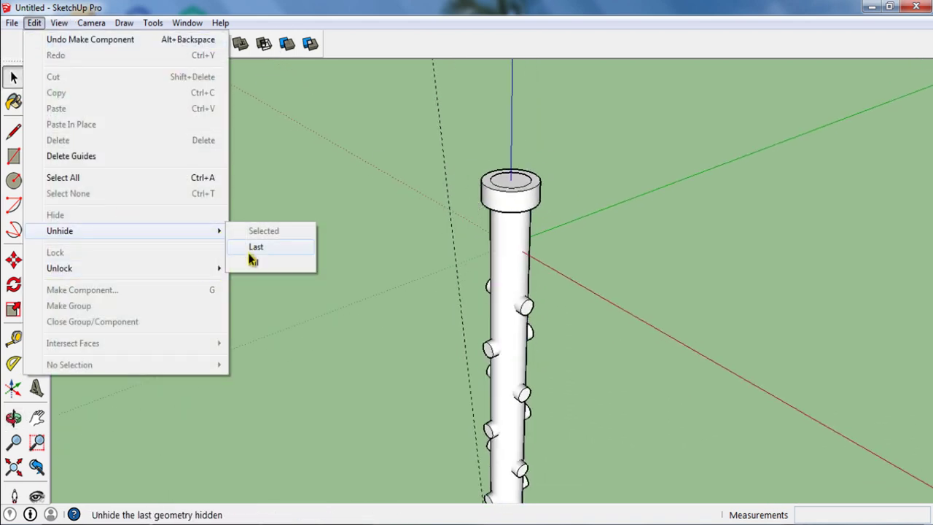
- Unhide the last hidden spiked head, then select it and hide it again
left_click(254, 248)
mouse_move(272, 201)
middle_mouse_down()
mouse_move(376, 127)
mouse_move(427, 202)
middle_mouse_up()
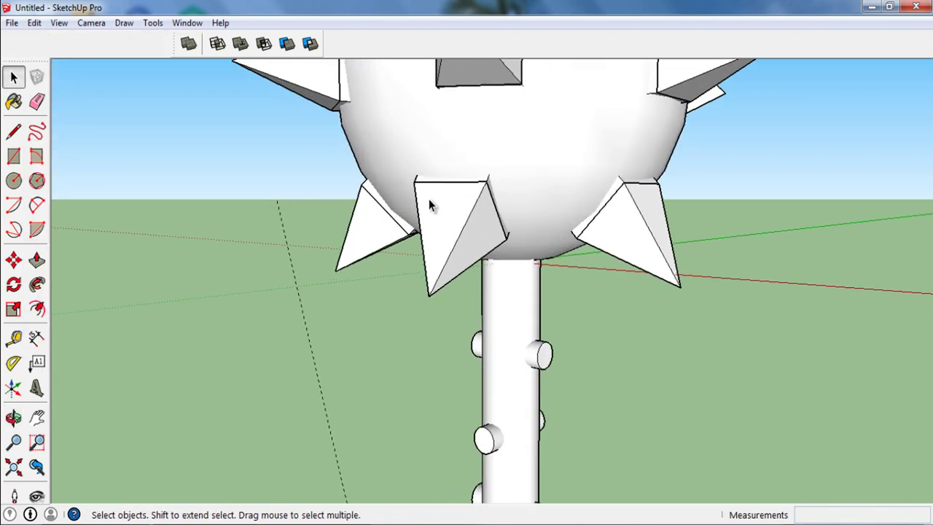
left_click(526, 184)
mouse_move(485, 183)
middle_mouse_down()
mouse_move(499, 103)
mouse_move(513, 175)
mouse_move(514, 148)
middle_mouse_up()
right_click(515, 145)
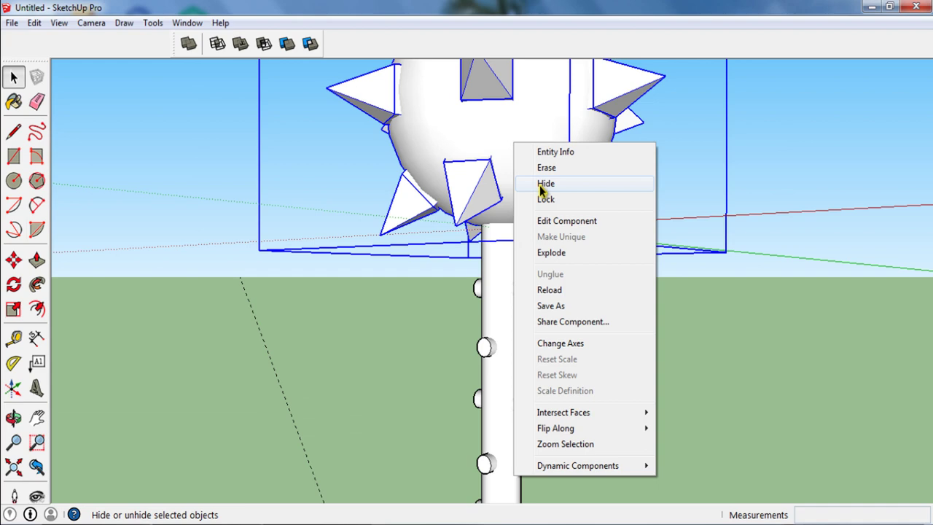
left_click(543, 188)
scroll(519, 125, "down", 2)
scroll(513, 278, "down", 2)
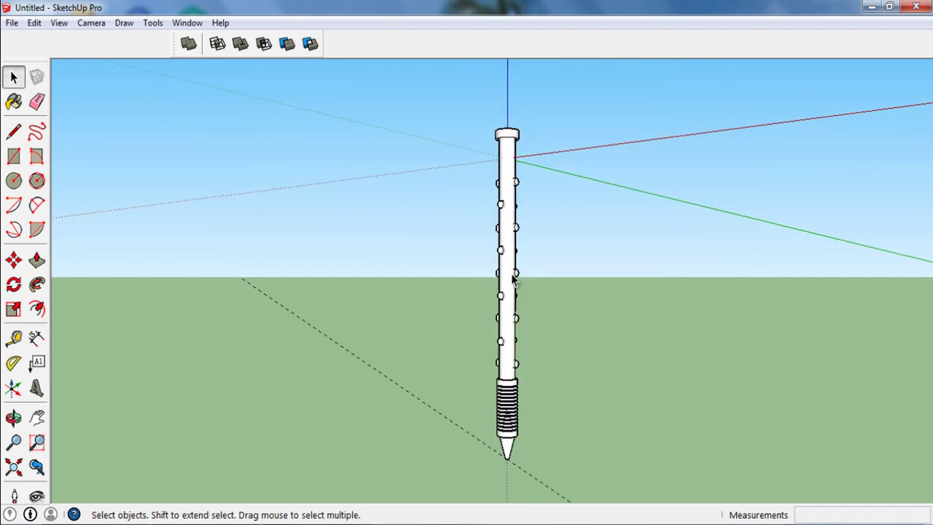
- Select the whole handle and move it 4000 straight down the blue axis
left_click_drag(559, 472, 414, 70)
middle_click_drag(546, 226, 497, 119)
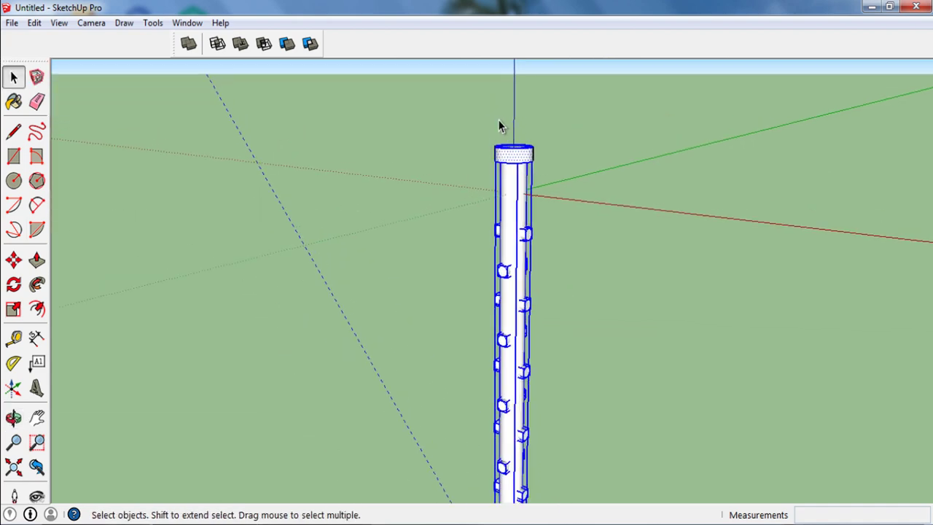
scroll(488, 128, "up", 2)
key("m")
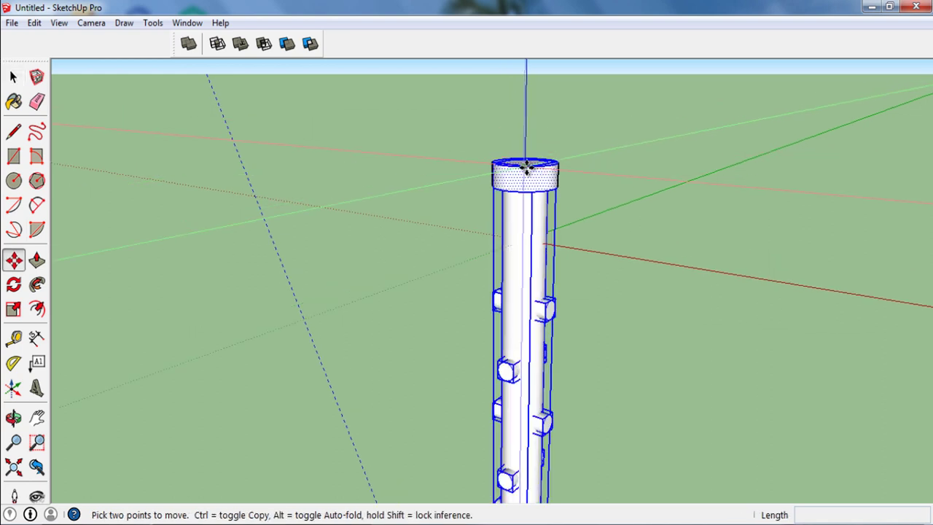
left_click(529, 170)
type("400")
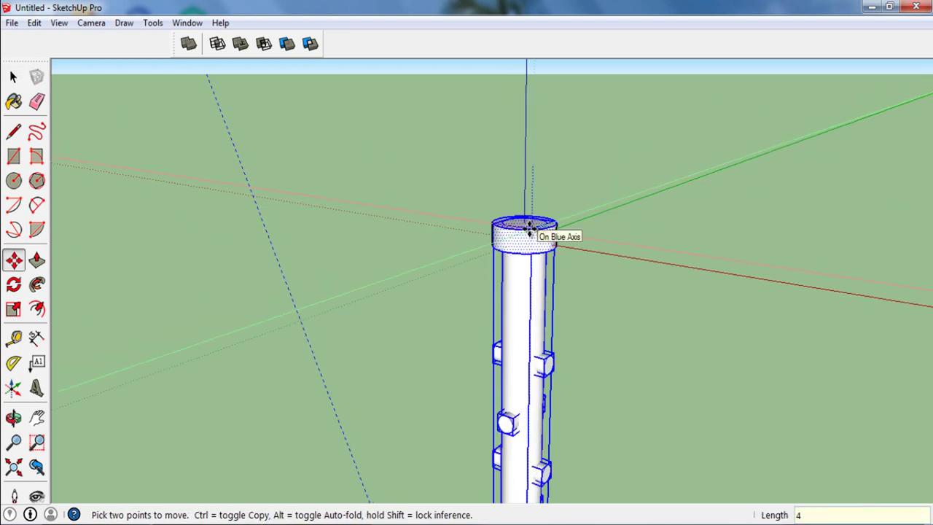
key("Return")
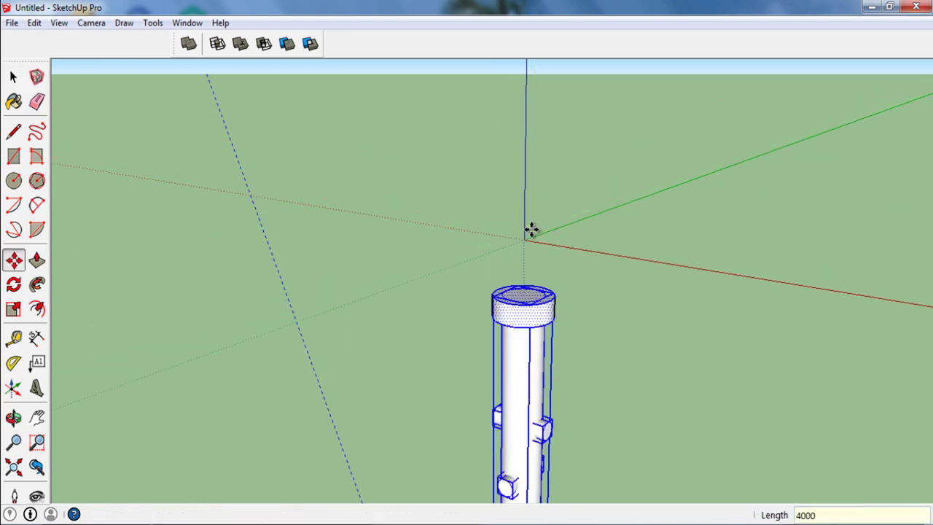
key("space")
- Restore the hidden spiked head via Edit > Unhide > All
scroll(370, 204, "down", 1)
left_click(34, 22)
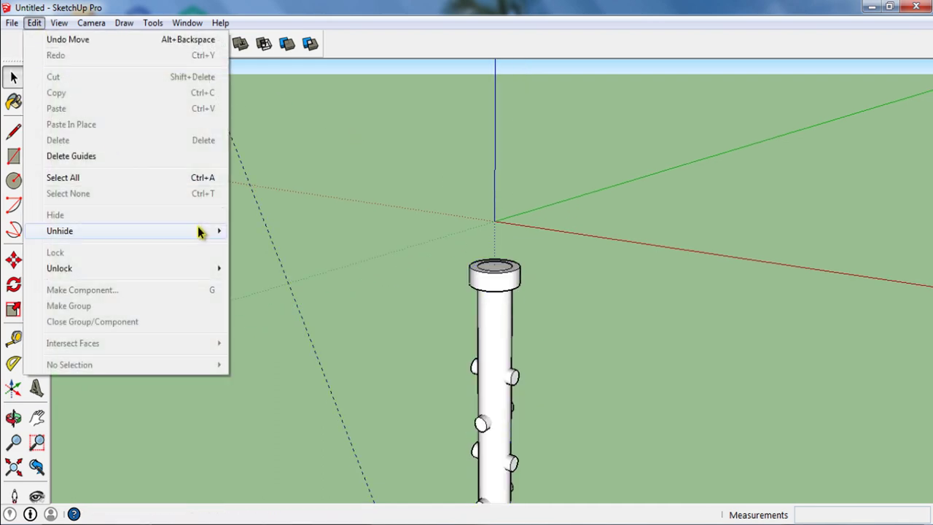
left_click(250, 250)
scroll(378, 239, "up", 1)
scroll(439, 154, "up", 1)
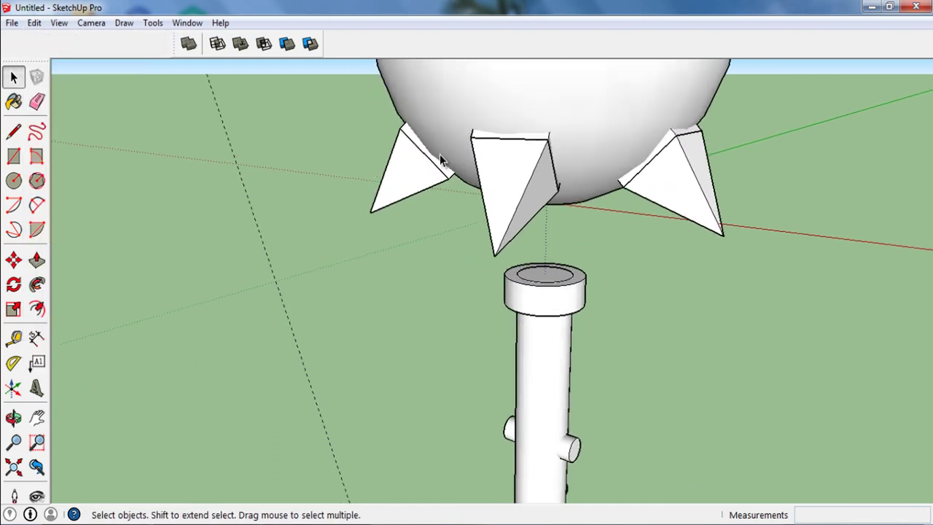
scroll(409, 53, "up", 1)
scroll(410, 53, "down", 2)
scroll(511, 297, "down", 1)
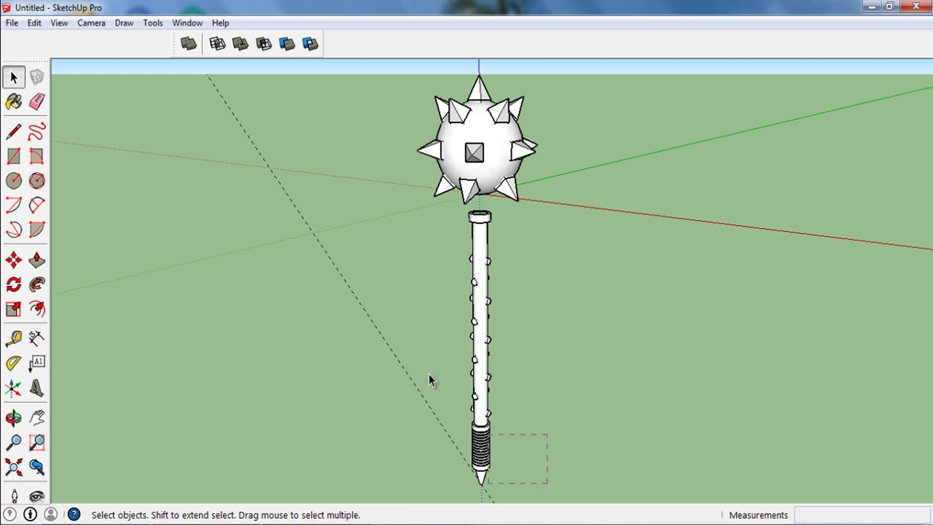
scroll(459, 262, "up", 1)
- Move the handle up 2000 so its collar meets the head's underside
key("m")
scroll(479, 190, "up", 1)
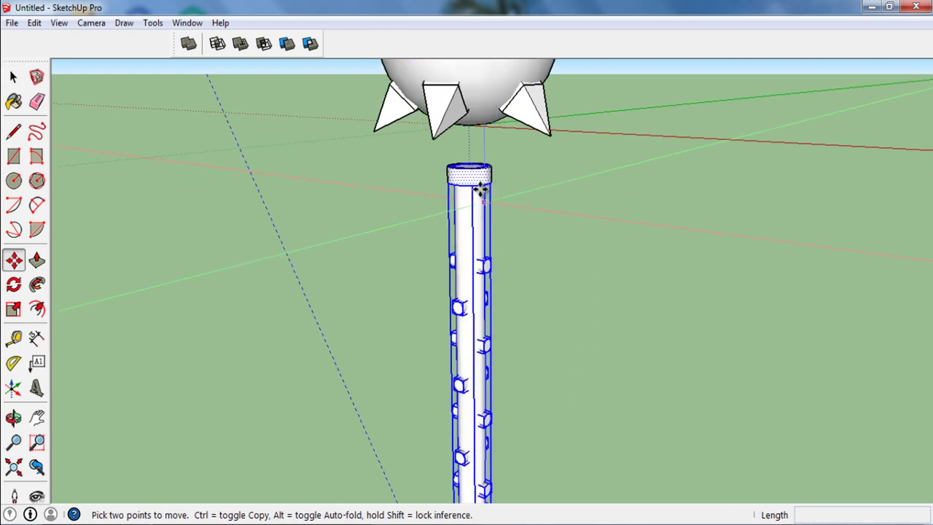
left_click(472, 170)
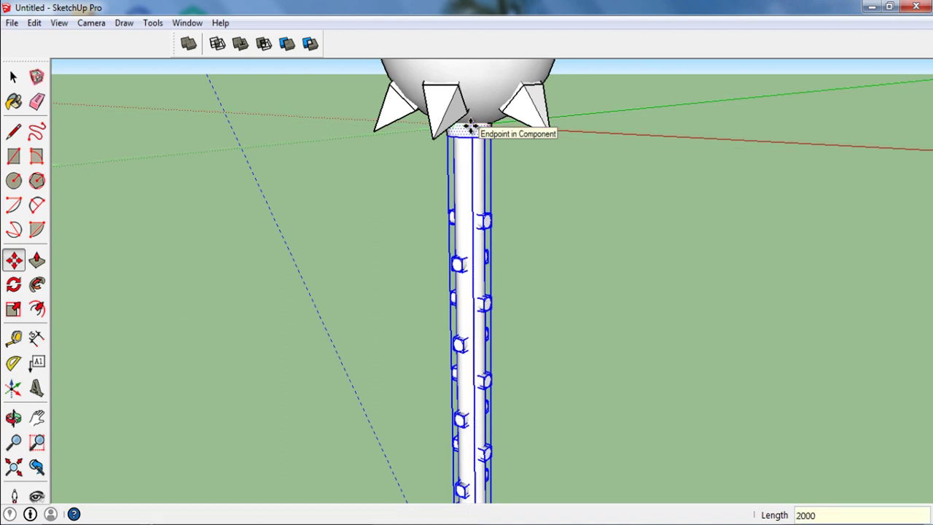
key("space")
left_click(531, 219)
scroll(568, 203, "up", 2)
mouse_move(568, 203)
middle_mouse_down()
mouse_move(412, 148)
mouse_move(433, 109)
middle_mouse_up()
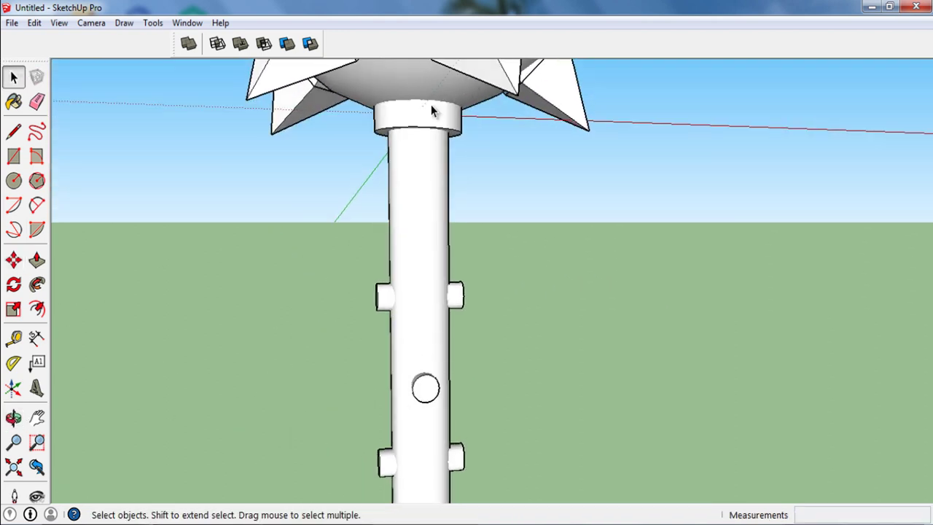
- Push/Pull the collar's bottom face 1500 down the handle
scroll(433, 152, "up", 2)
scroll(430, 135, "up", 2)
scroll(433, 150, "up", 3)
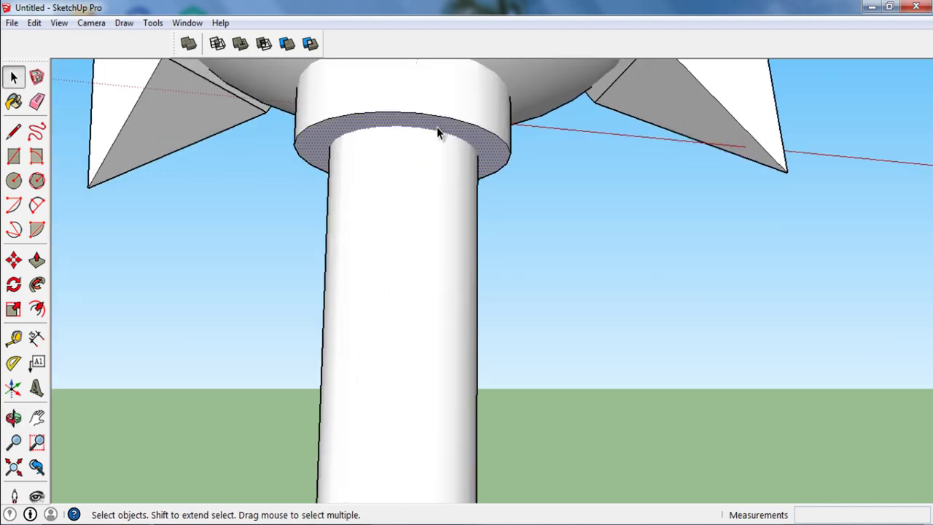
double_click(436, 127)
scroll(456, 212, "down", 5)
scroll(456, 211, "up", 3)
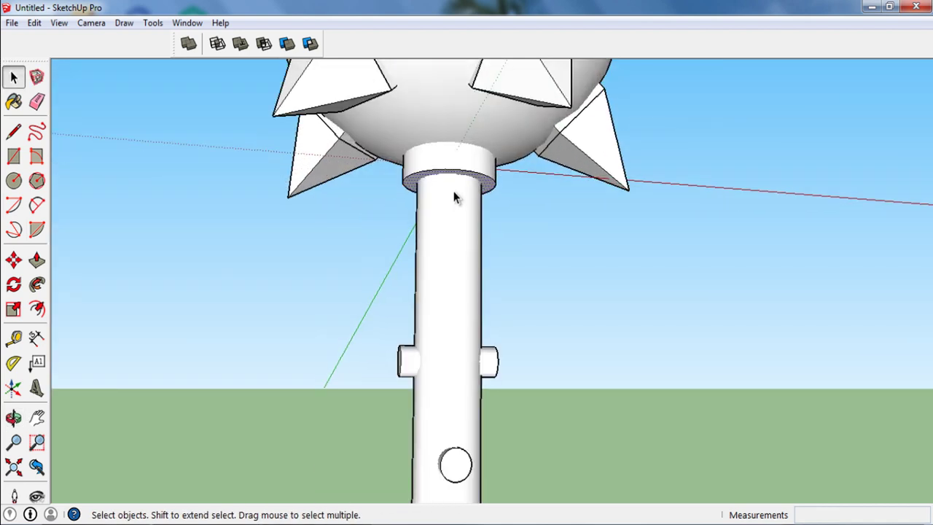
scroll(452, 181, "up", 1)
scroll(452, 181, "up", 2)
key("p")
left_click(473, 181)
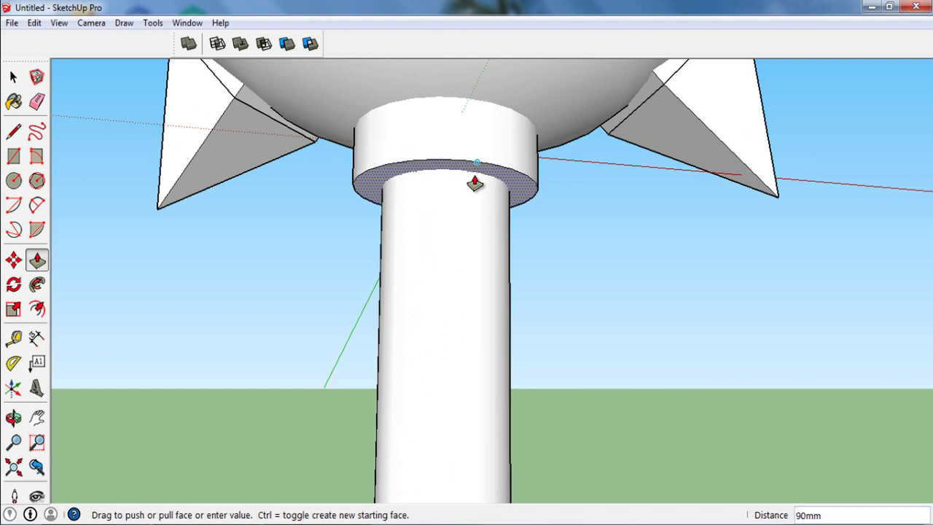
scroll(477, 251, "down", 2)
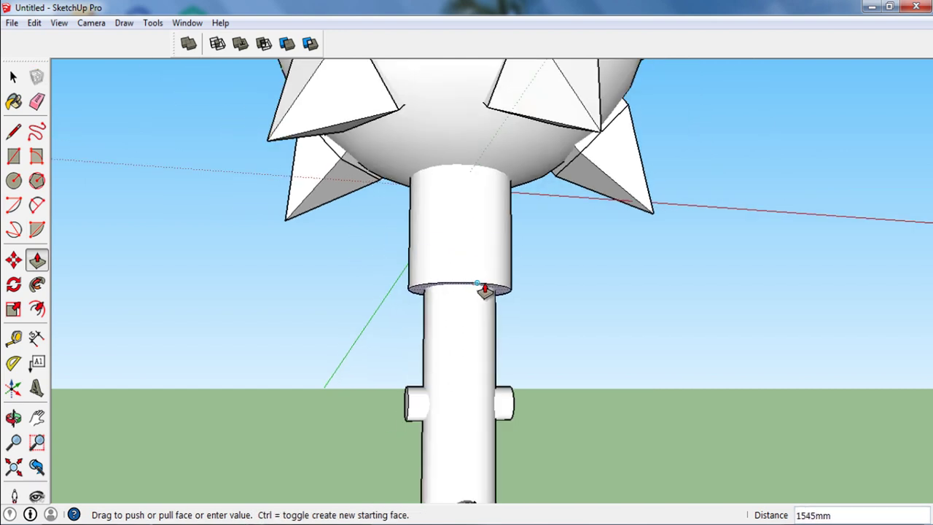
key("Return")
key("space")
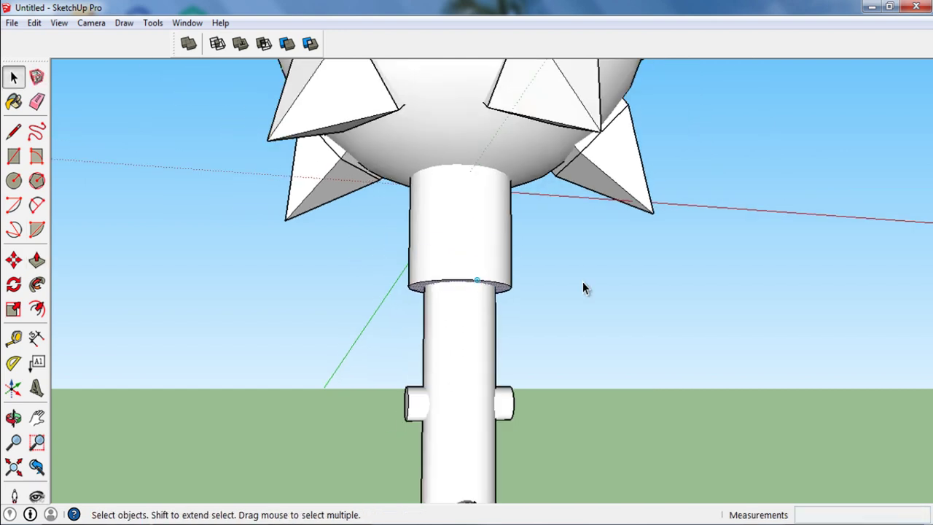
- Turn off View > Axes and orbit to present the finished mace
scroll(580, 263, "down", 3)
mouse_move(574, 238)
middle_mouse_down()
mouse_move(506, 377)
mouse_move(499, 195)
middle_mouse_up()
scroll(499, 195, "down", 2)
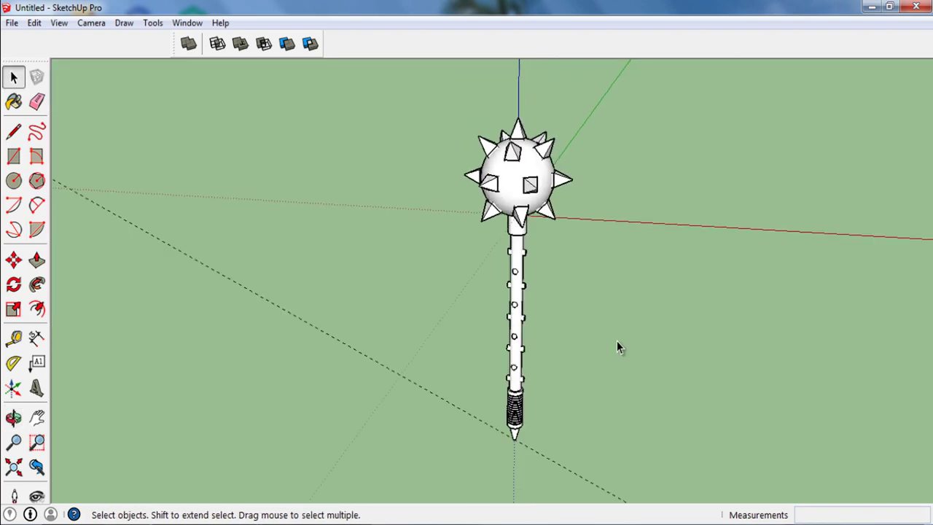
mouse_move(619, 348)
middle_mouse_down()
mouse_move(459, 389)
mouse_move(437, 350)
middle_mouse_up()
left_click(61, 26)
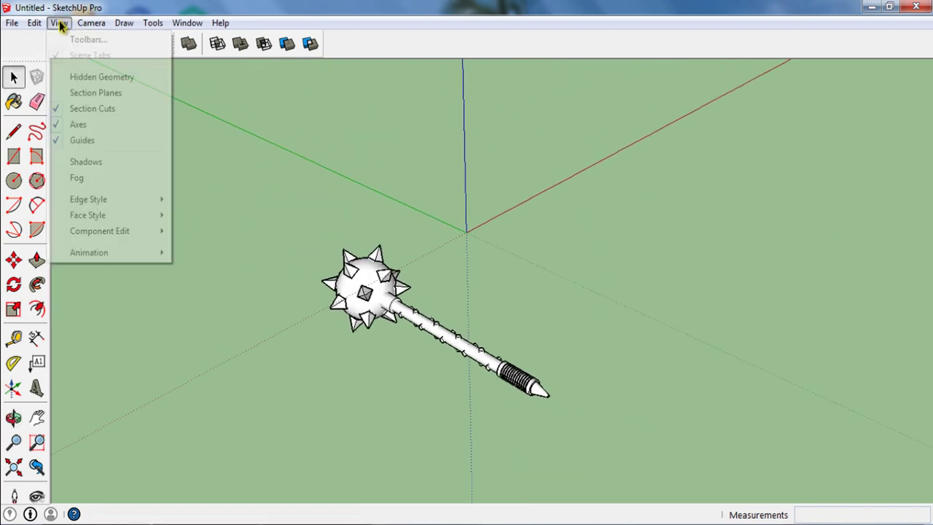
left_click(59, 124)
mouse_move(323, 210)
middle_mouse_down()
mouse_move(508, 198)
mouse_move(441, 300)
mouse_move(450, 245)
mouse_move(427, 271)
mouse_move(435, 200)
middle_mouse_up()
scroll(461, 257, "up", 1)
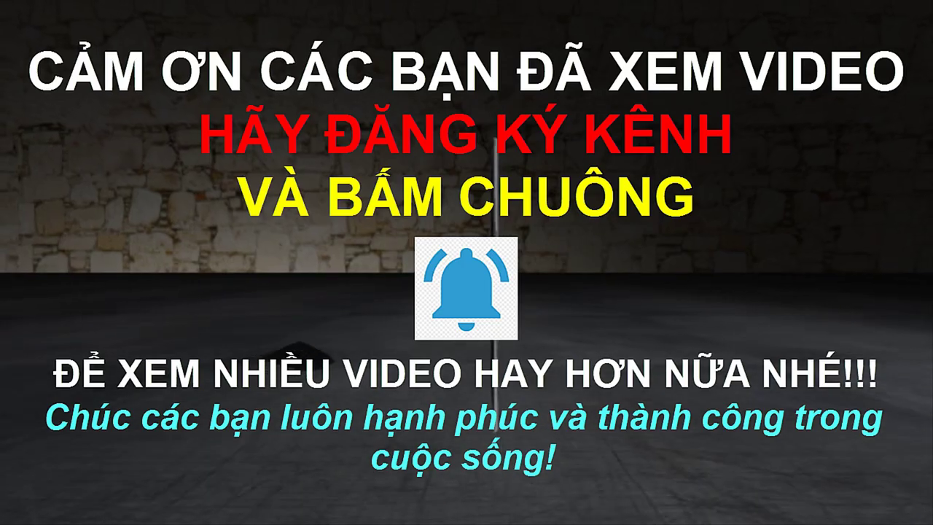